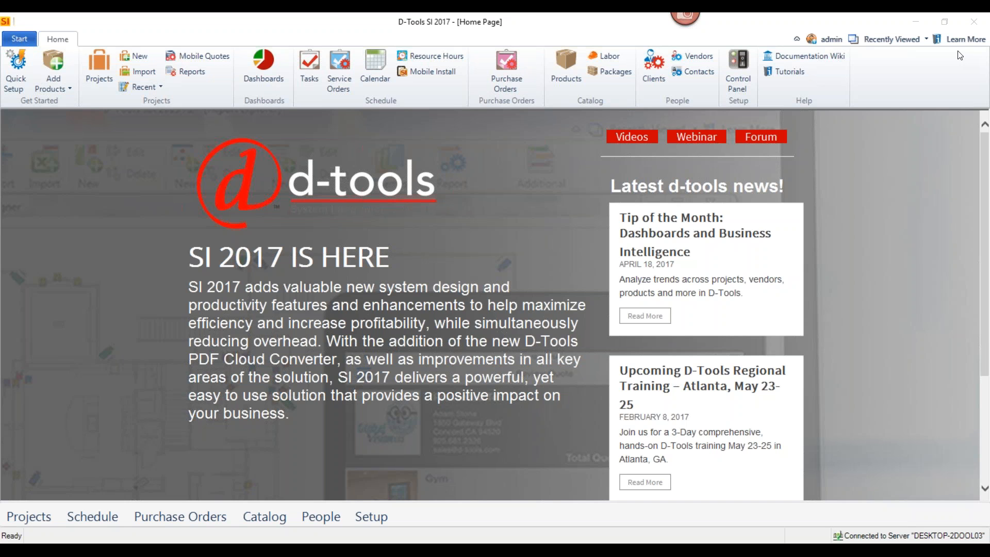
Open the online product library for adding products, browse its manufacturer list, and close it
left_click(63, 89)
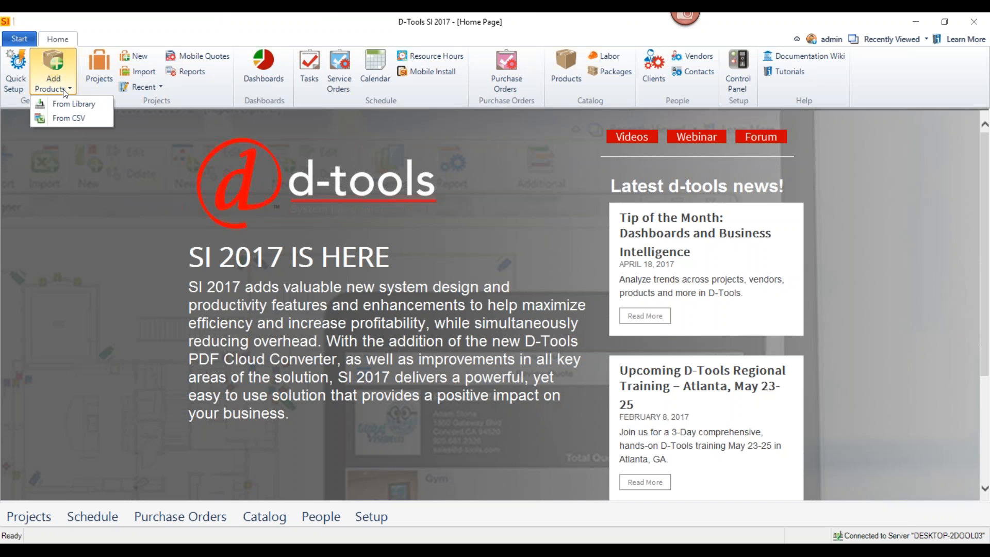
left_click(66, 105)
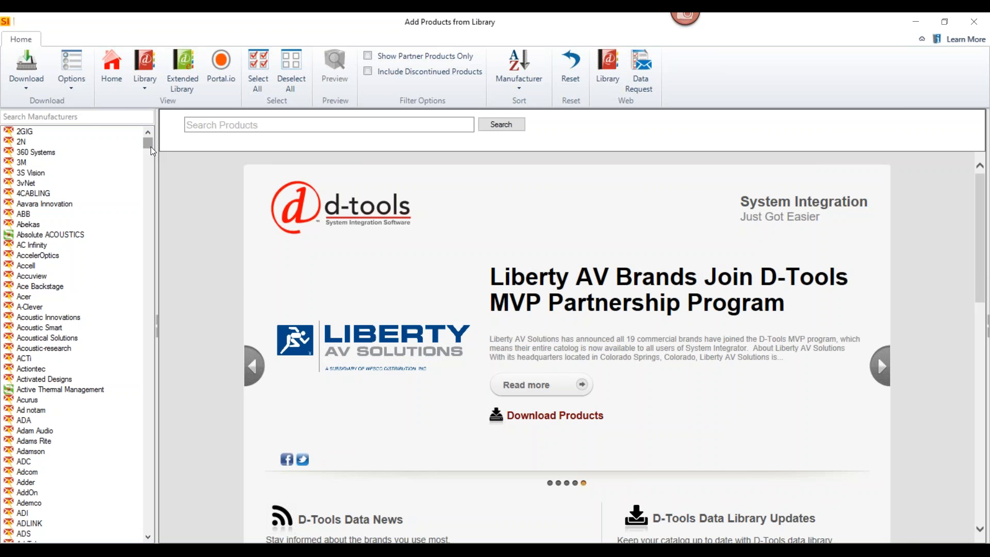
left_click_drag(151, 147, 141, 191)
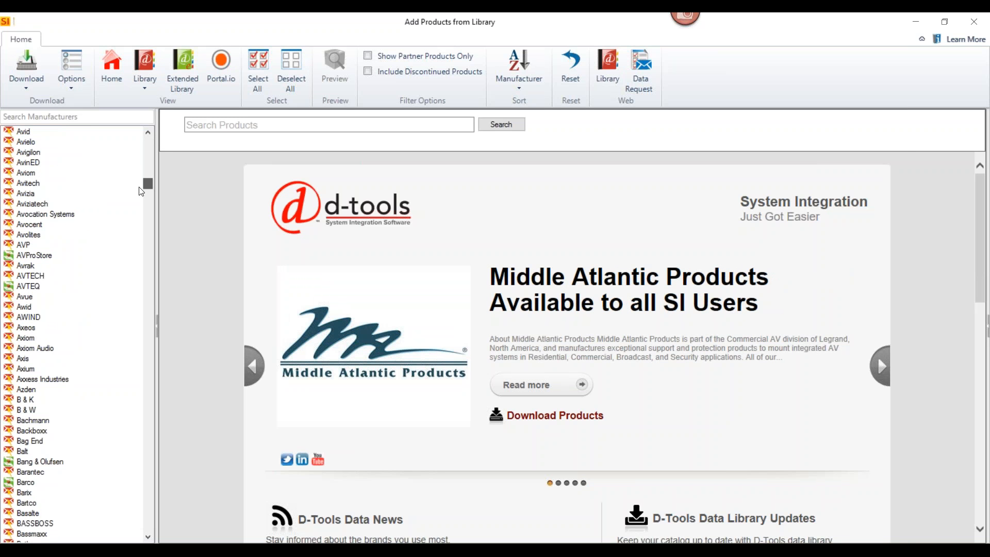
scroll(141, 191, "up", 1)
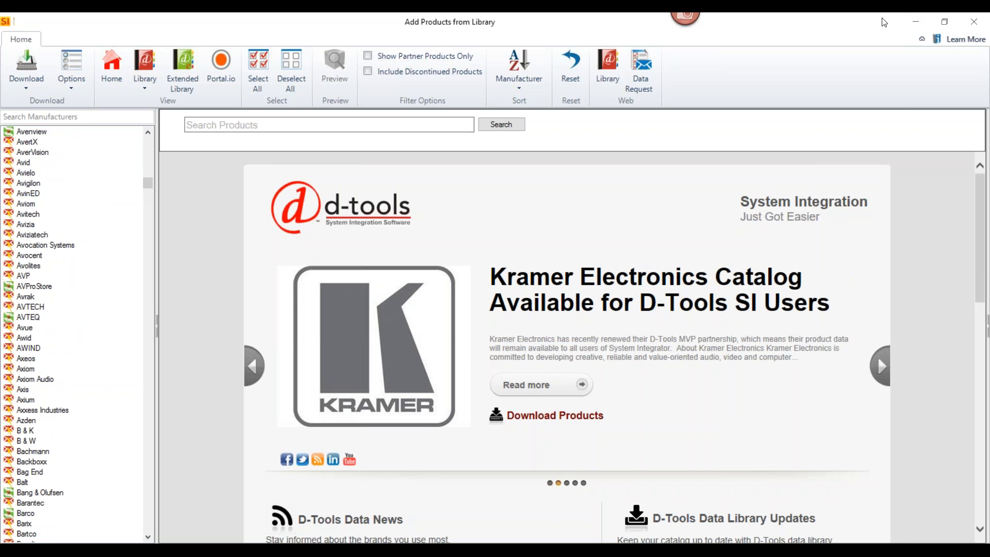
left_click(974, 22)
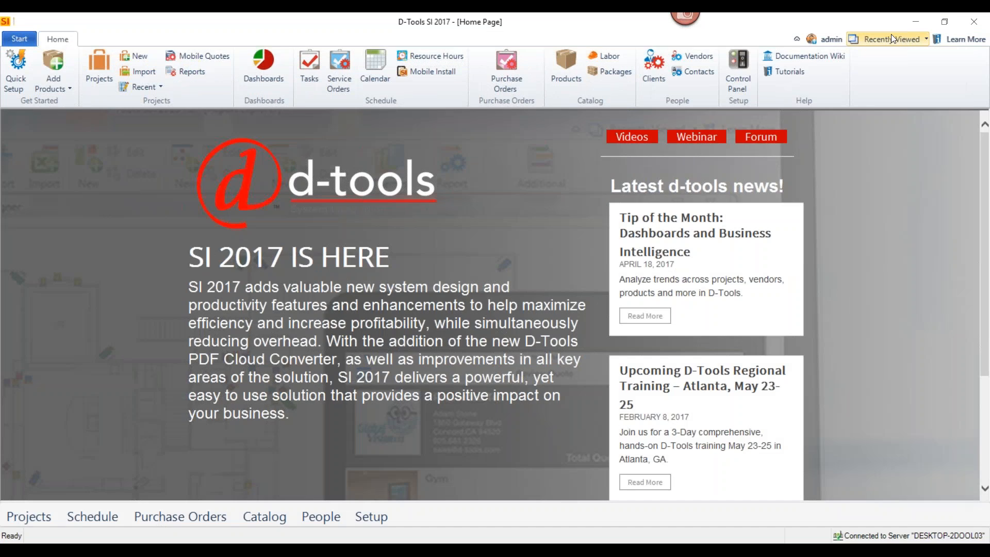
Open the Crestron SWAMP-24X8 product from the catalog and review its general details, system options and descriptions
left_click(562, 69)
double_click(432, 170)
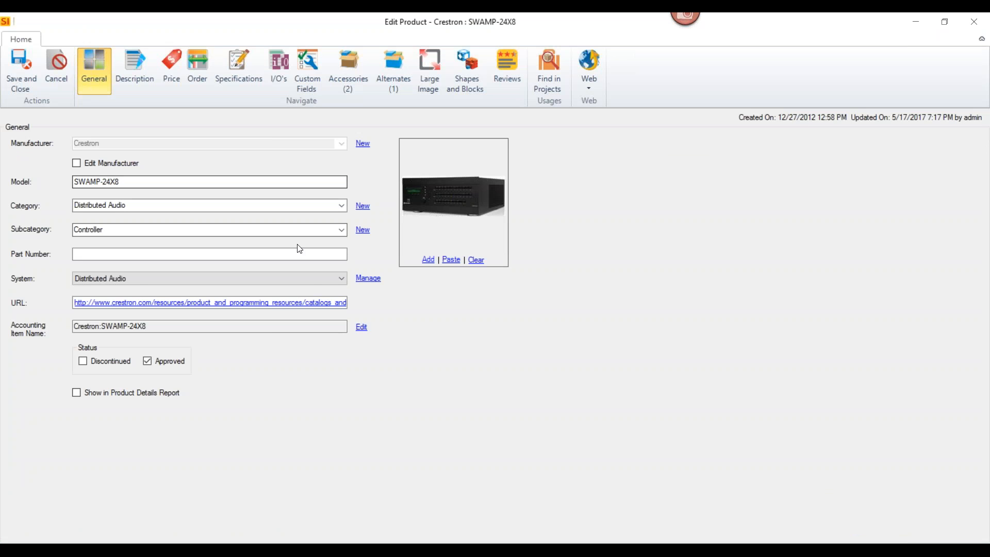
left_click(342, 278)
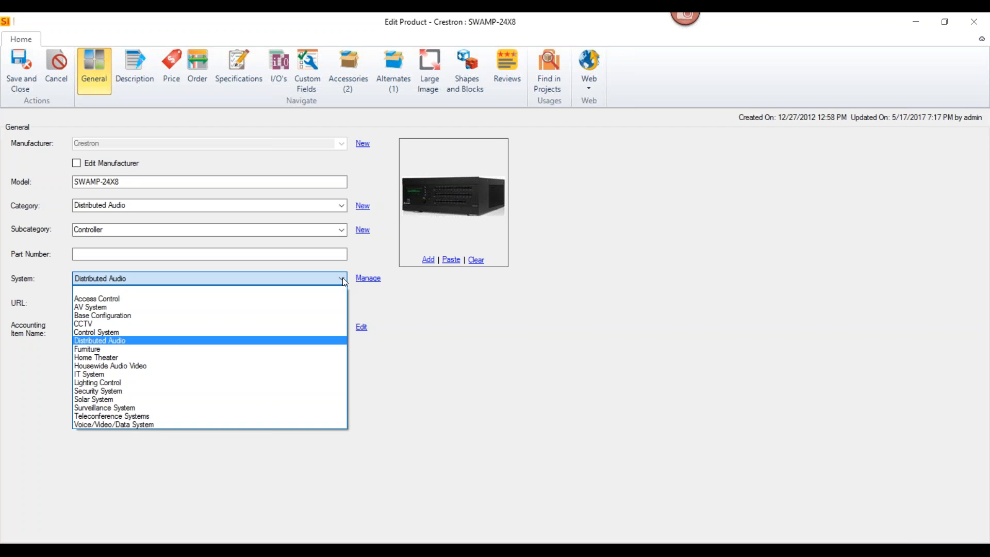
left_click(549, 258)
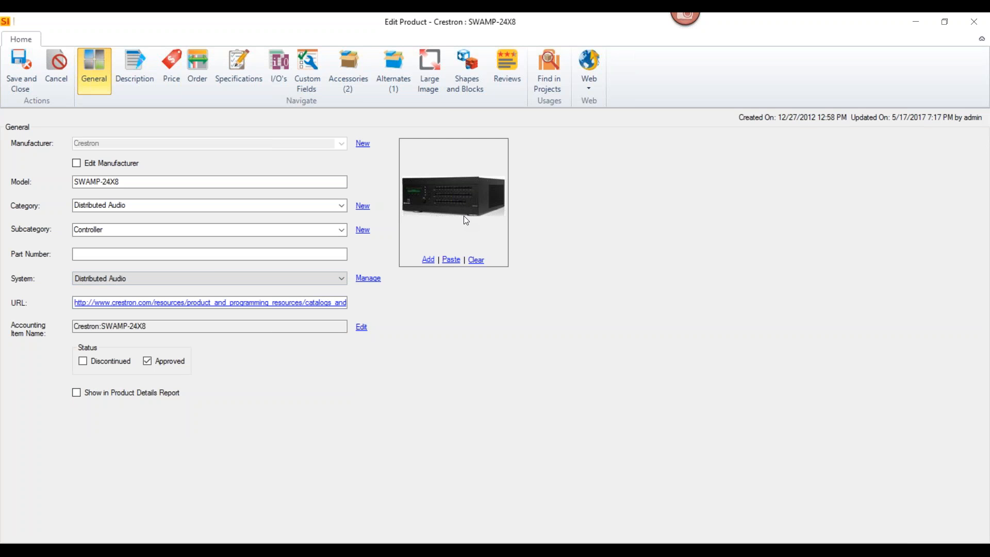
left_click(137, 67)
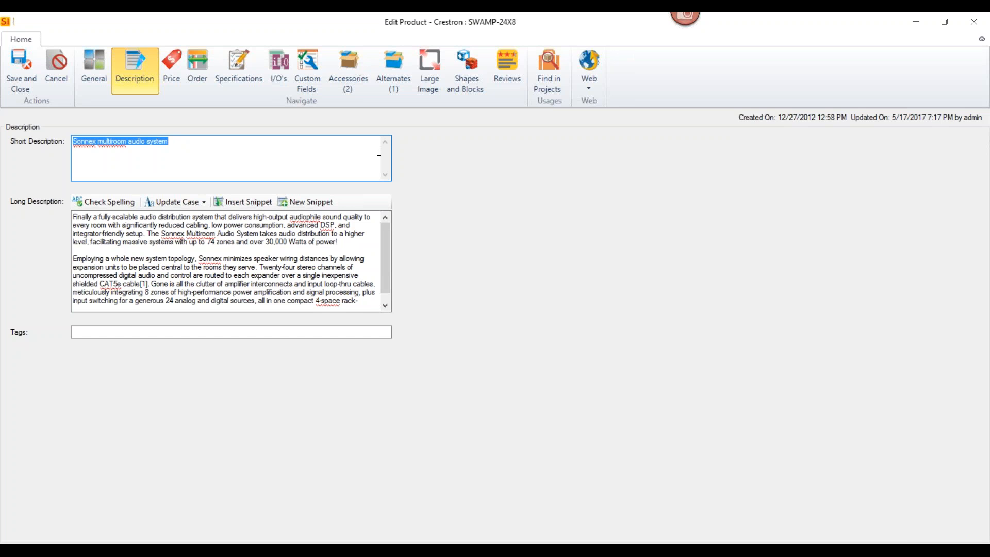
Examine the product's retail cost and price, labor hours, estimated installation price breakdown and phase options
left_click(177, 82)
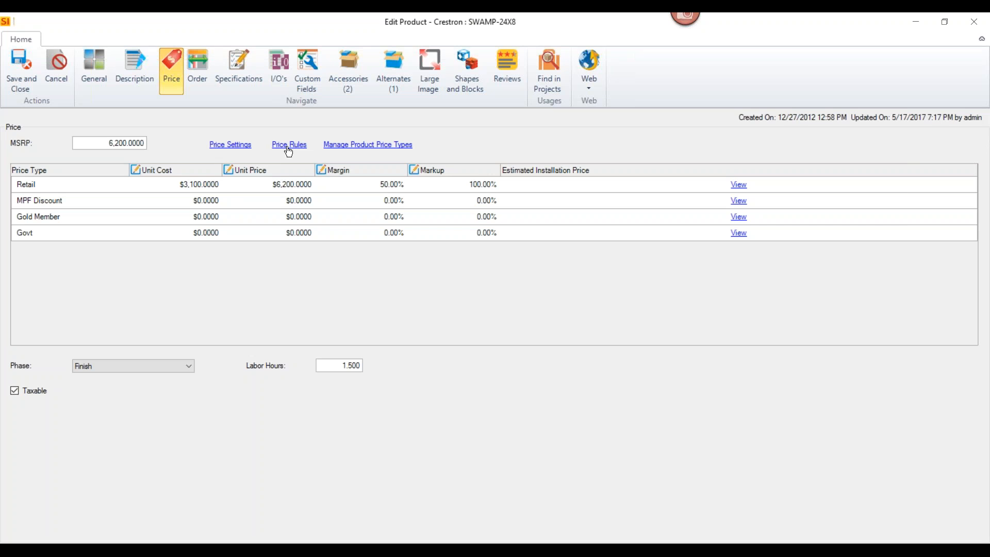
left_click(208, 190)
left_click(278, 189)
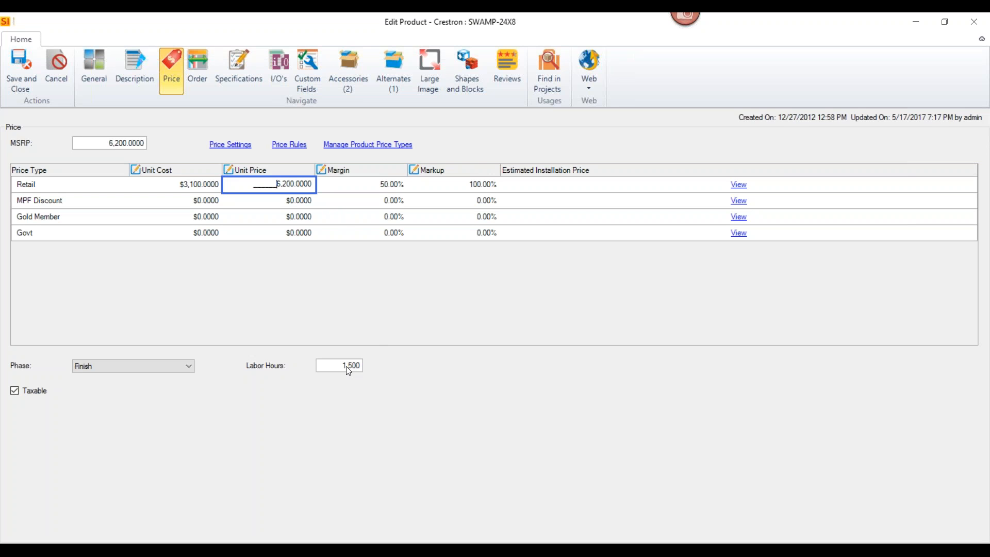
left_click_drag(337, 366, 399, 367)
left_click(737, 186)
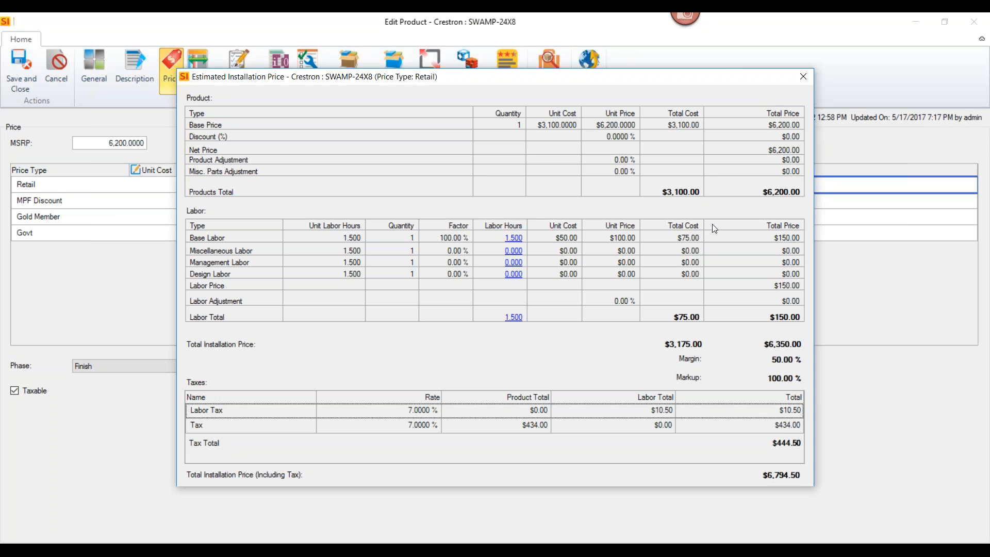
left_click(802, 77)
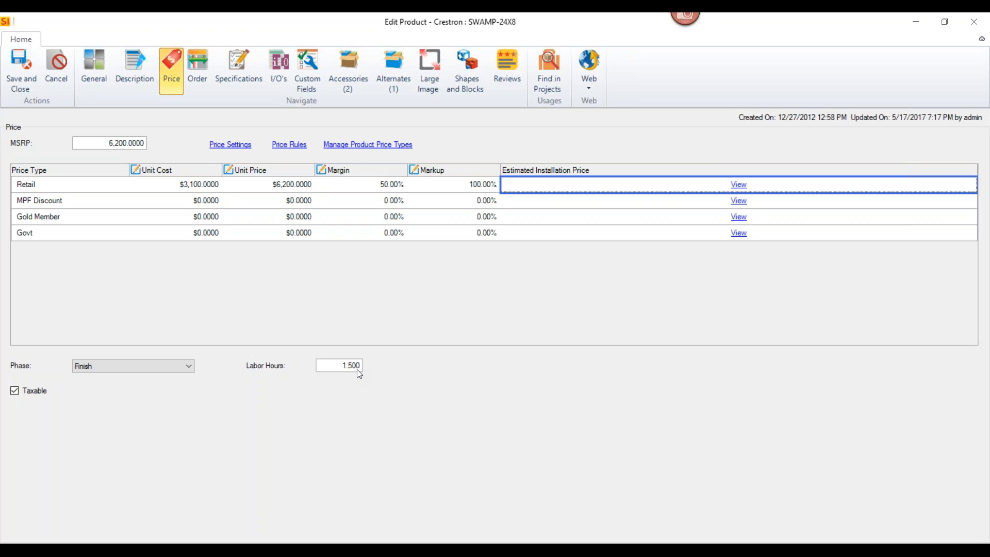
left_click(192, 370)
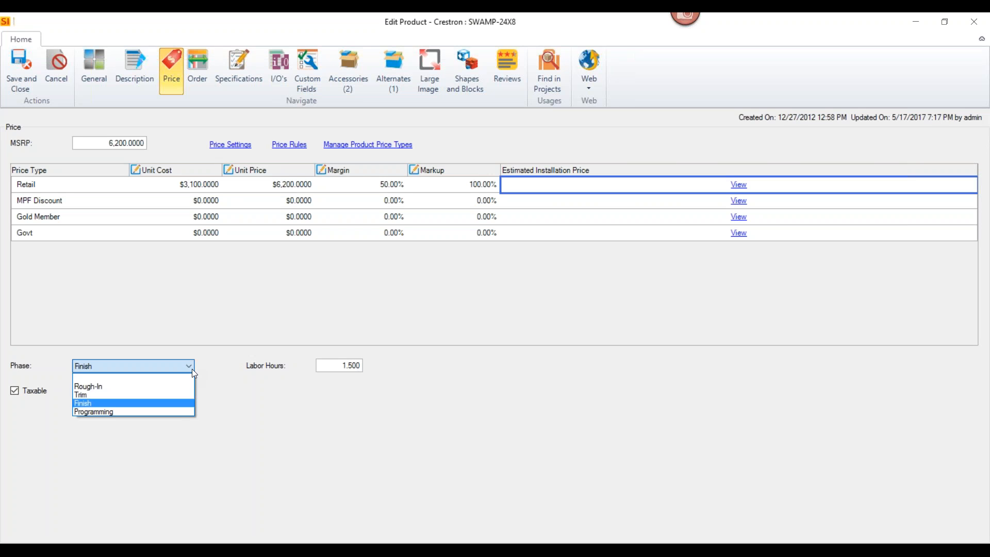
left_click(191, 369)
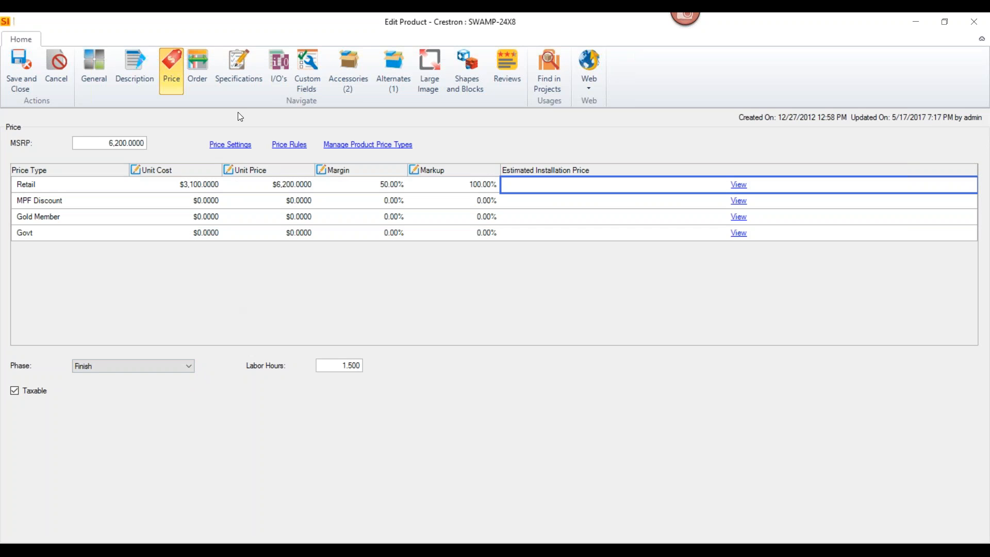
Review the product's order settings, specifications, inputs and outputs, accessories and alternates
left_click(204, 87)
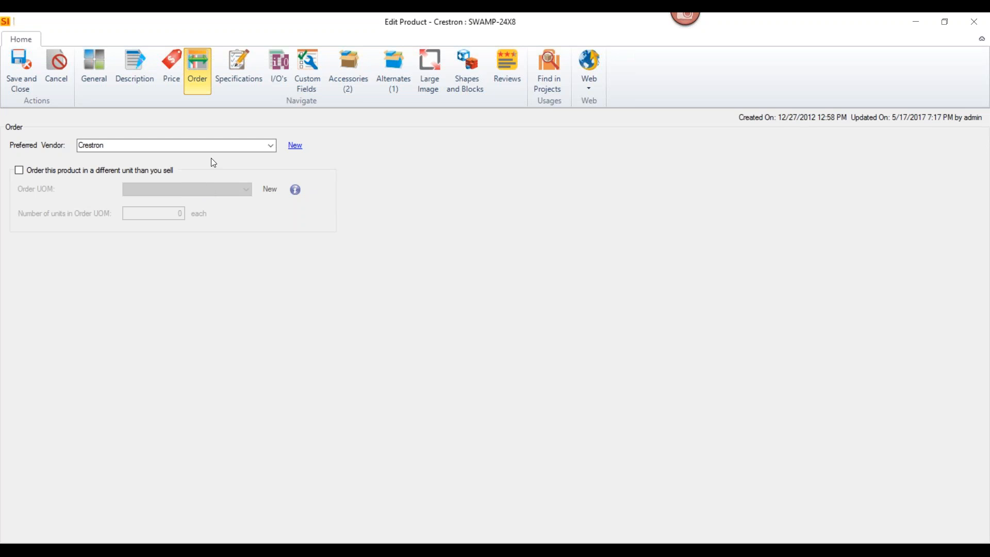
left_click(240, 81)
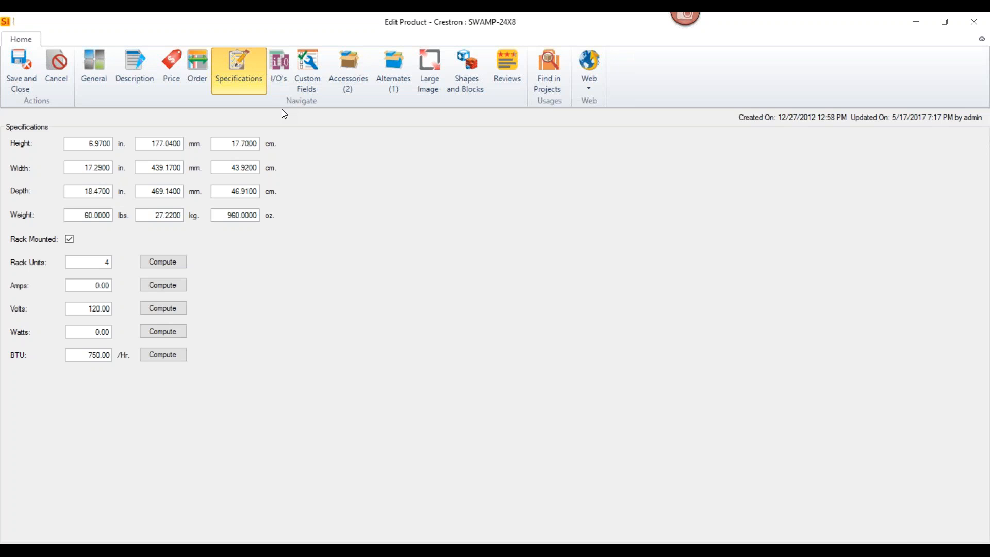
left_click(282, 82)
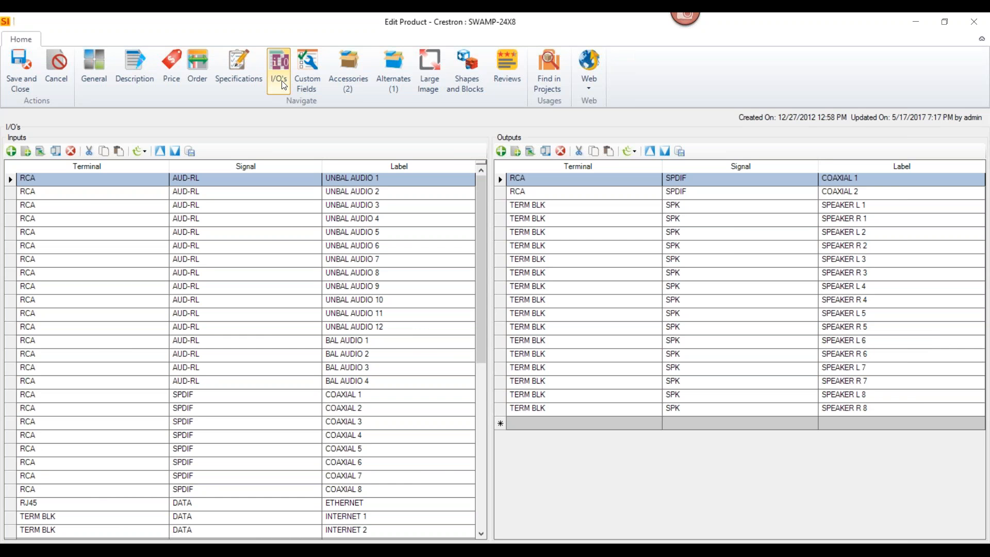
left_click(349, 76)
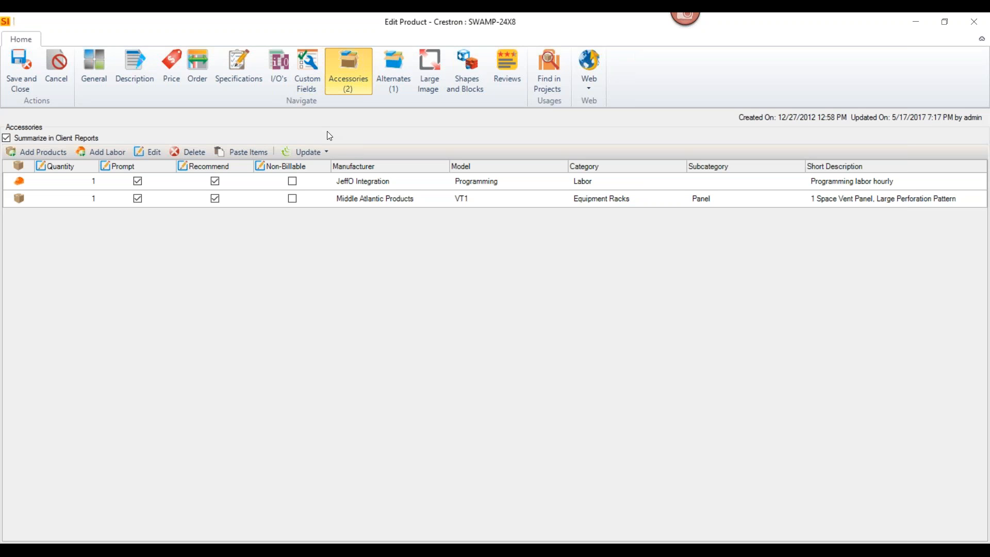
left_click(407, 72)
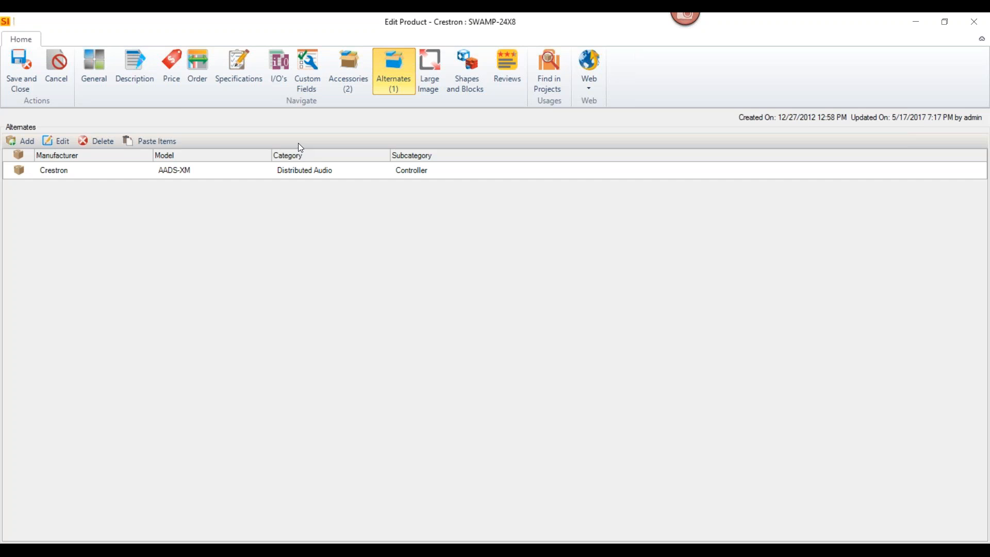
Return to the product's general details, save and close the product, and go back to the home page
left_click(92, 73)
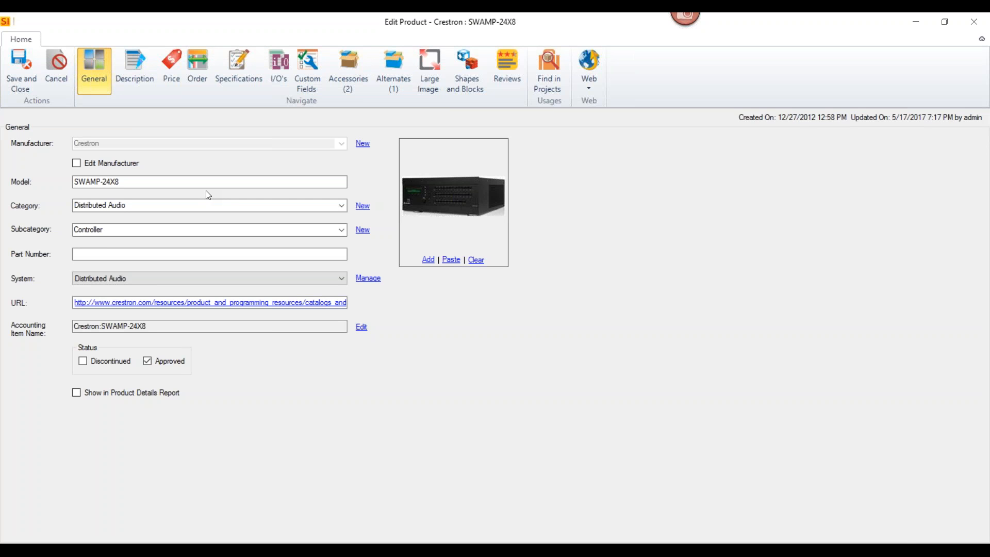
left_click(32, 82)
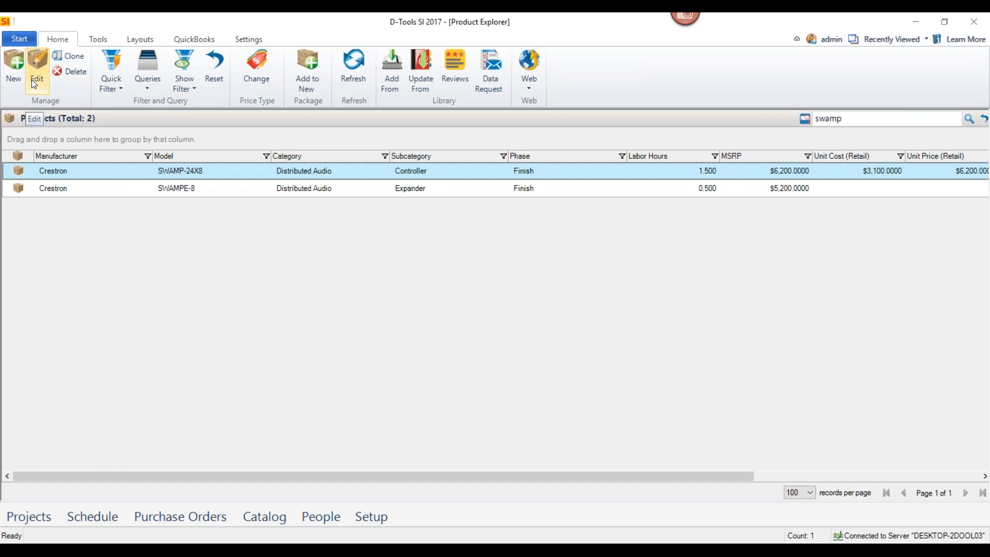
left_click(23, 39)
left_click(28, 61)
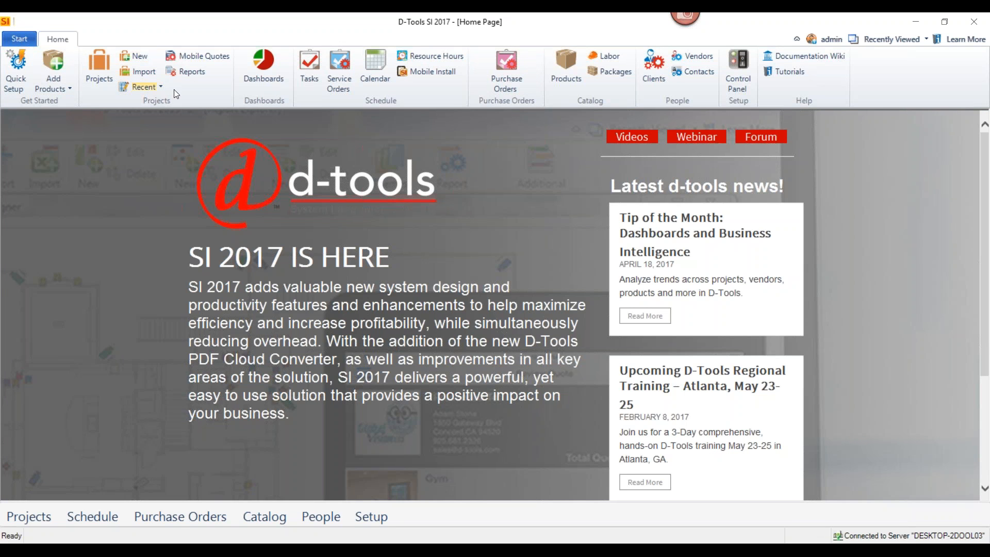
Start a new project for the client Acme Insurance and name it Webinar PM
left_click(140, 55)
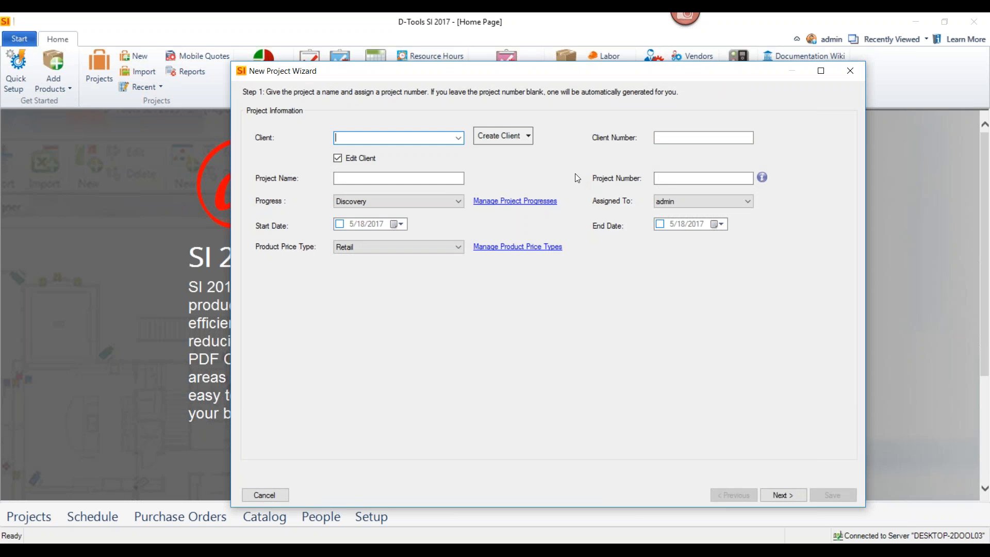
left_click(458, 138)
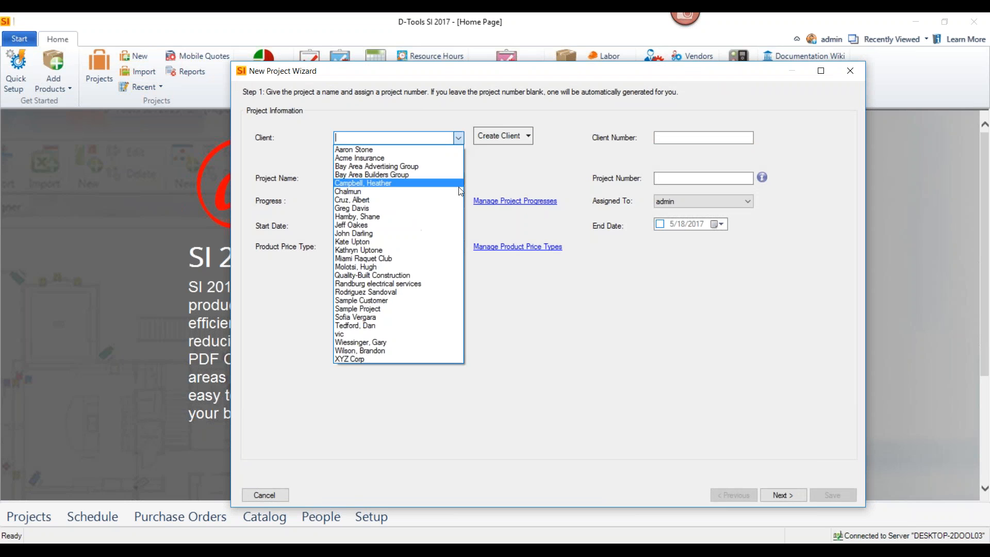
left_click(403, 157)
left_click(400, 181)
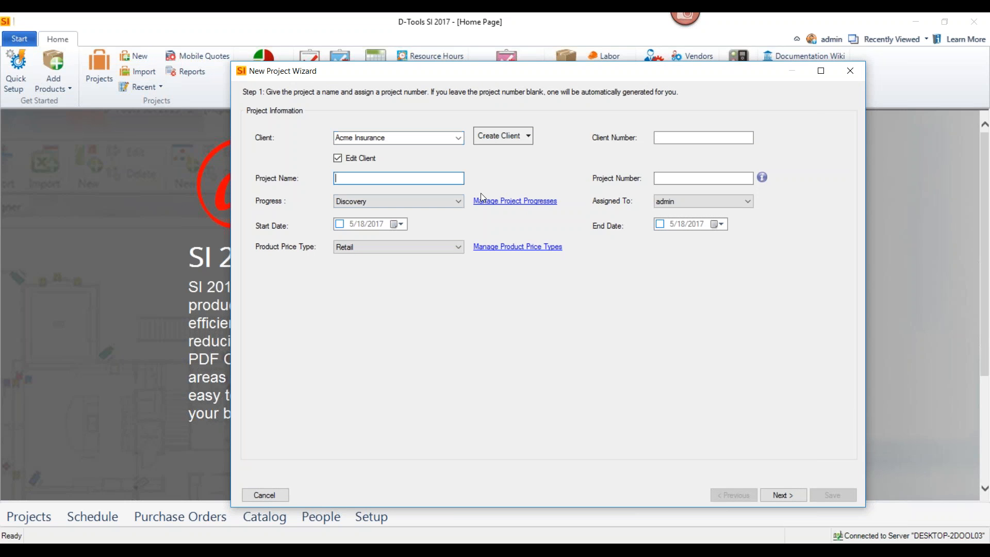
type("Webinar PM")
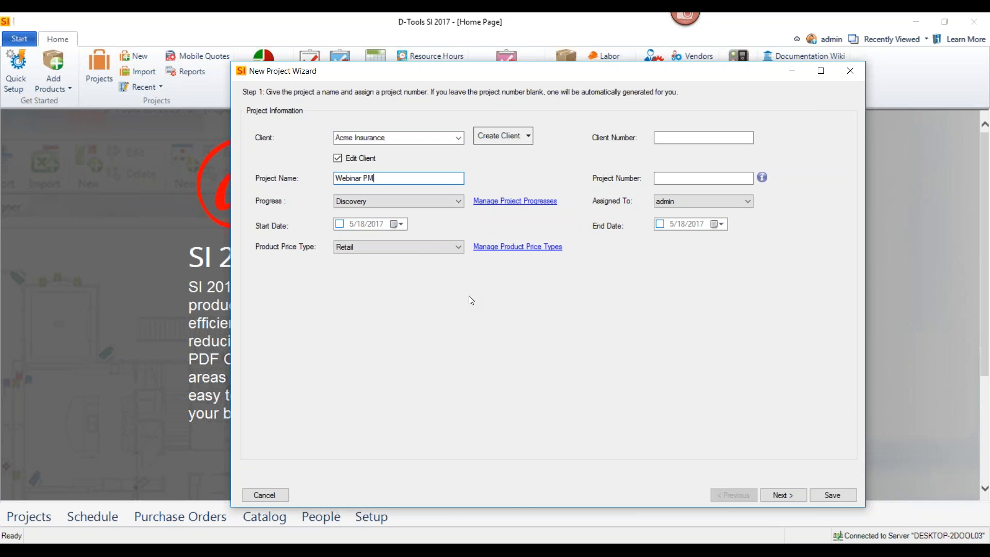
Set the project progress to Estimating, keep the Retail product price type, and continue to the contact information
left_click(452, 205)
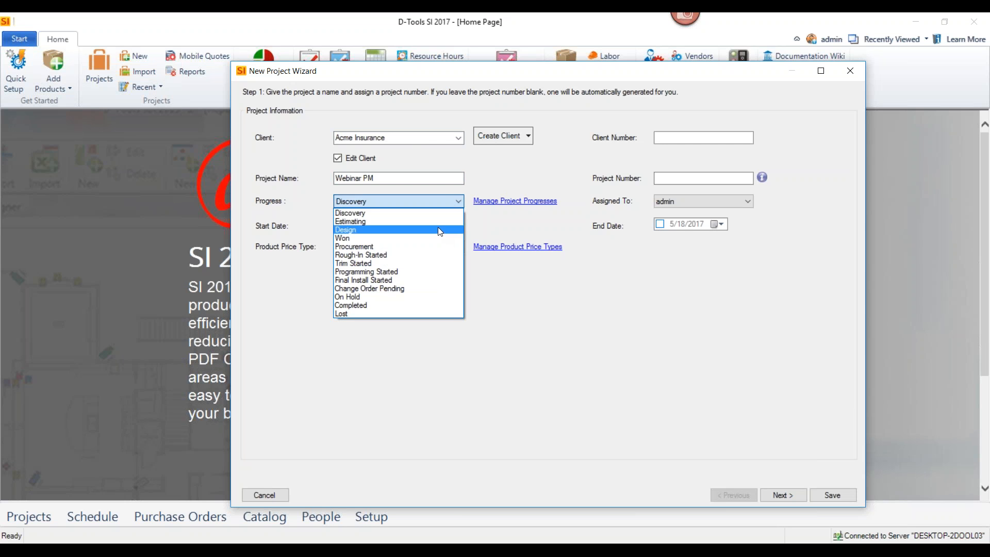
left_click(440, 222)
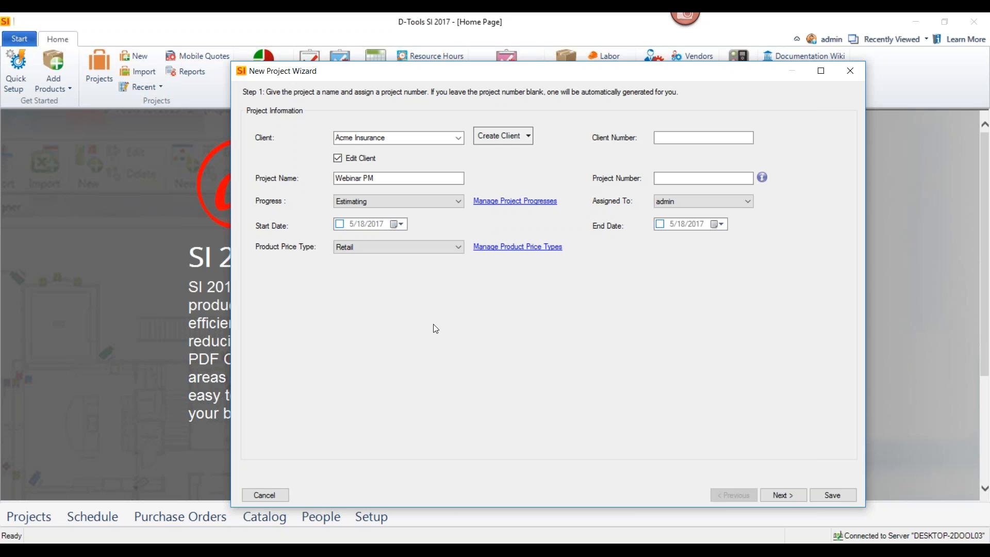
left_click(458, 248)
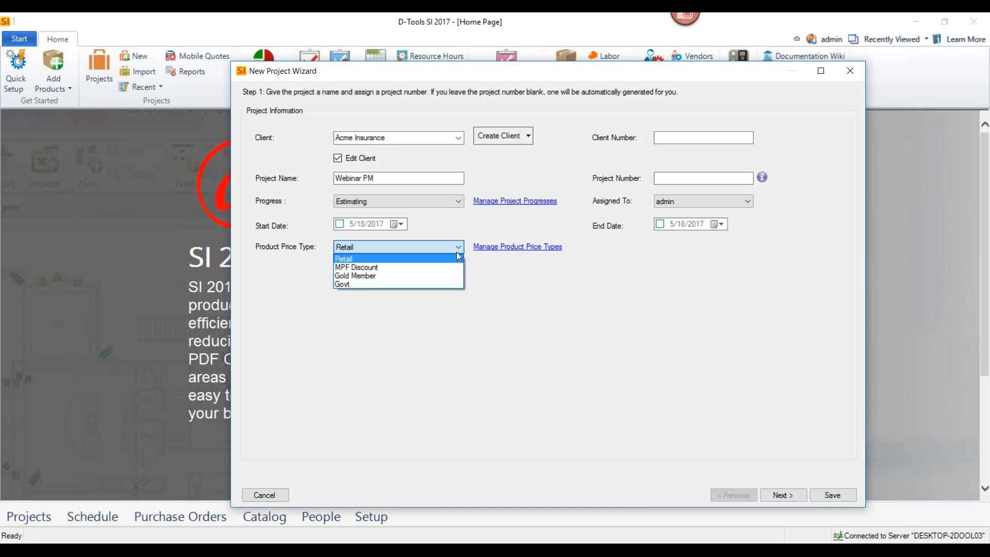
left_click(603, 308)
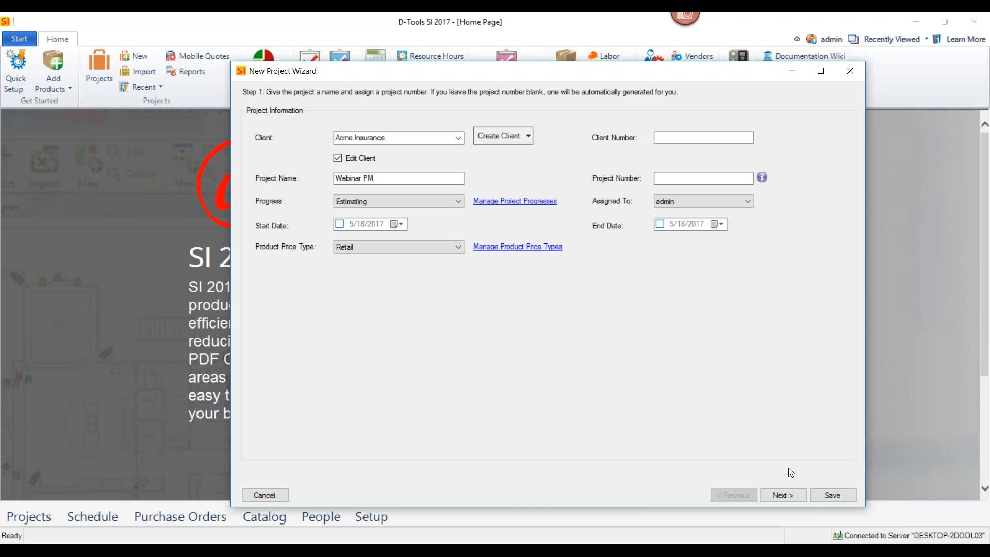
left_click(782, 495)
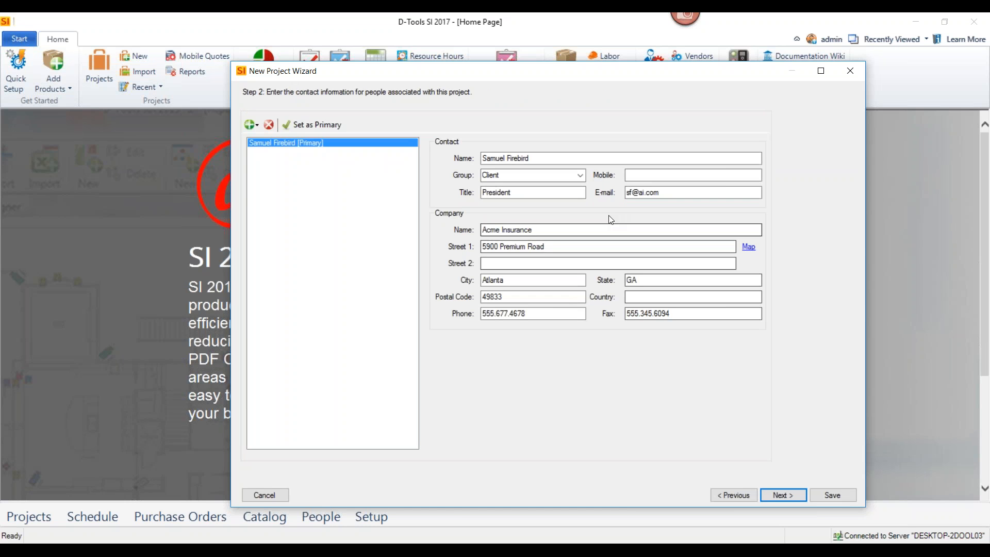
Check the contact group choices, keep the primary contact in the Client group, and continue to the site address
left_click(582, 174)
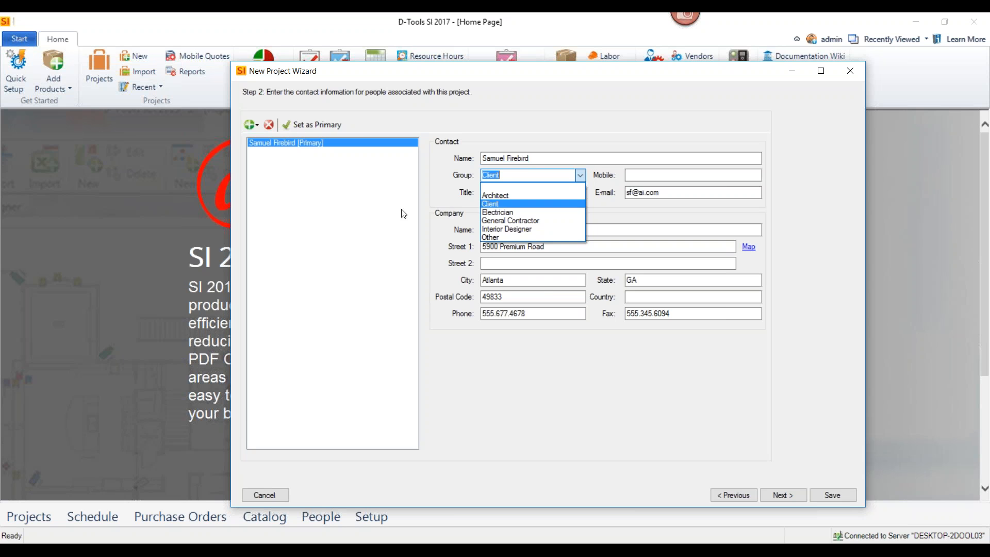
left_click(774, 471)
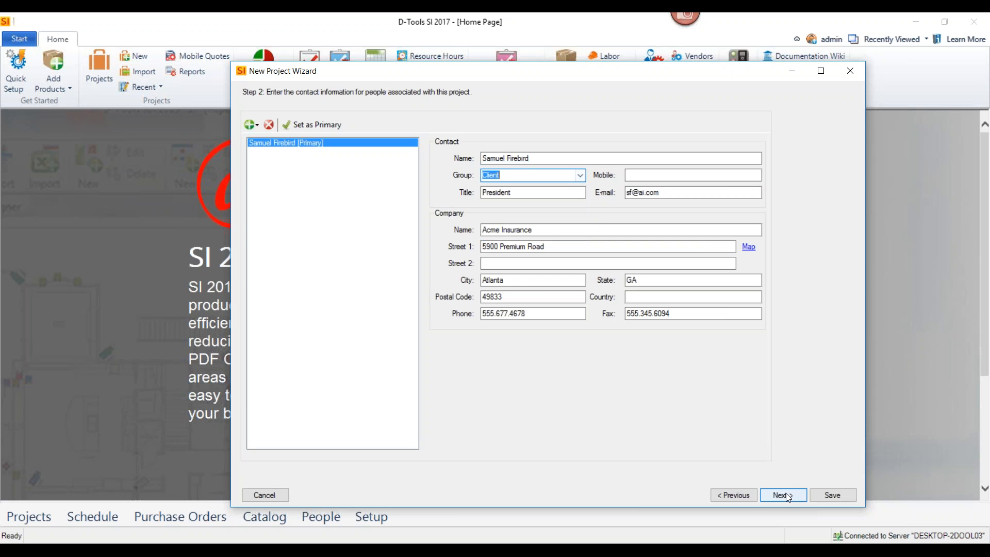
left_click(782, 495)
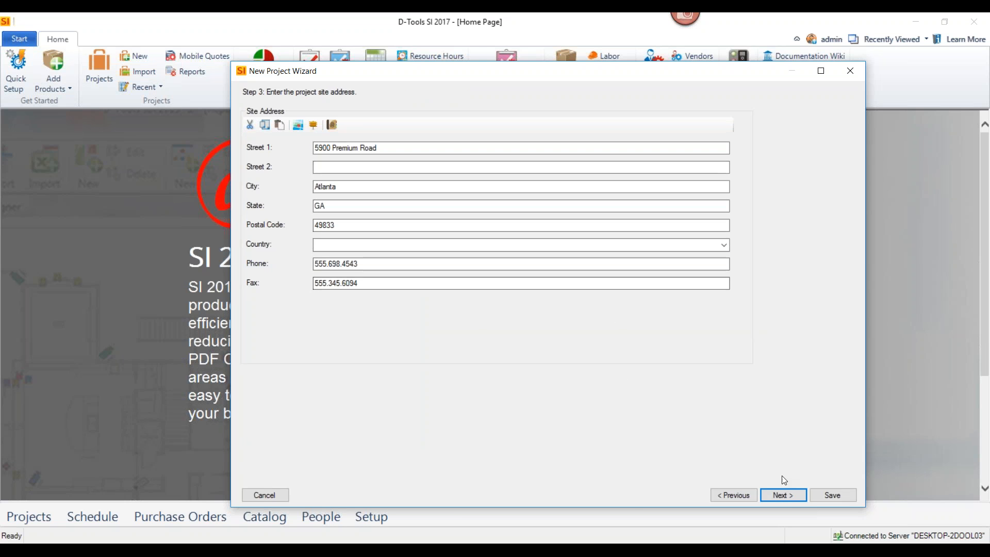
Accept the filled-in site address and the page after it unchanged, and continue to the default price rule settings
left_click(781, 495)
left_click(780, 495)
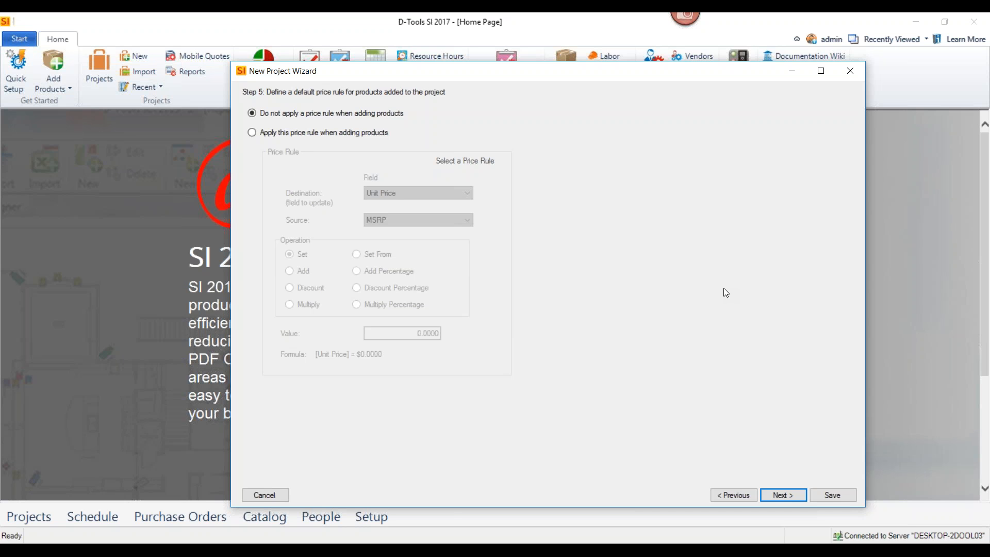
Try a default price rule that sets Unit Price to Unit Cost plus 20 percent, and switch back to applying no price rule
left_click(251, 133)
left_click(356, 270)
left_click(388, 221)
left_click(383, 231)
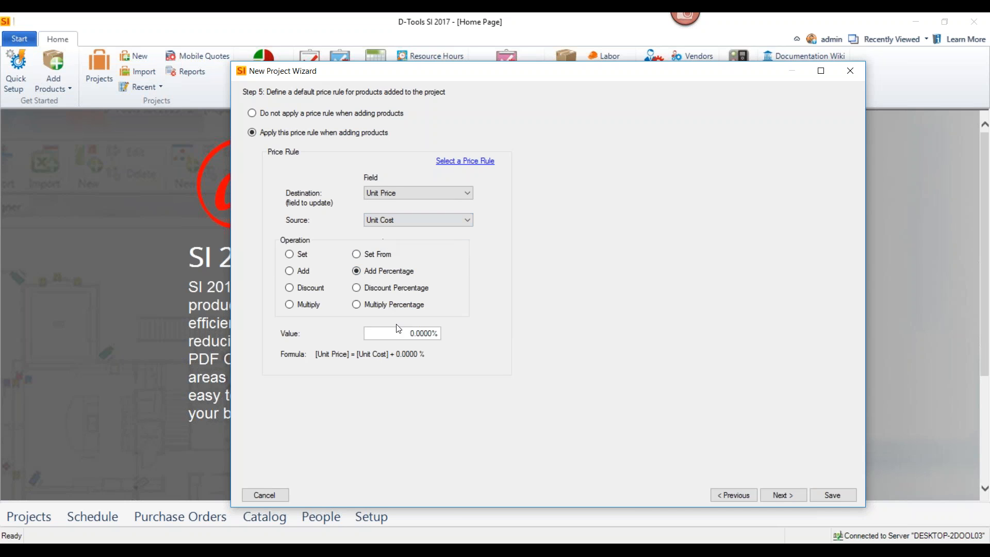
left_click(398, 335)
type("20.")
left_click(287, 114)
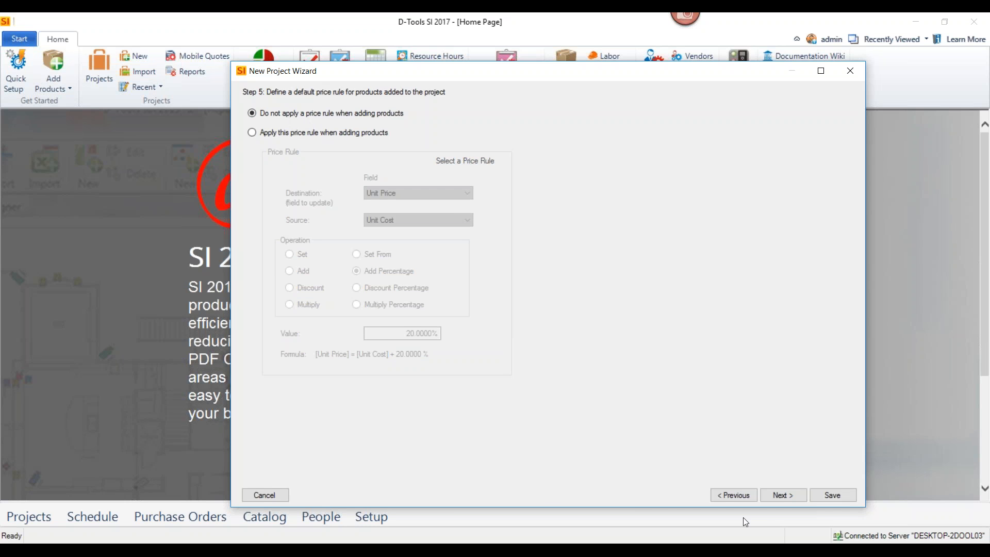
Continue to the tax settings, check the available taxes, keep Tax and Labor Tax for all items, and proceed to the project resources
left_click(780, 496)
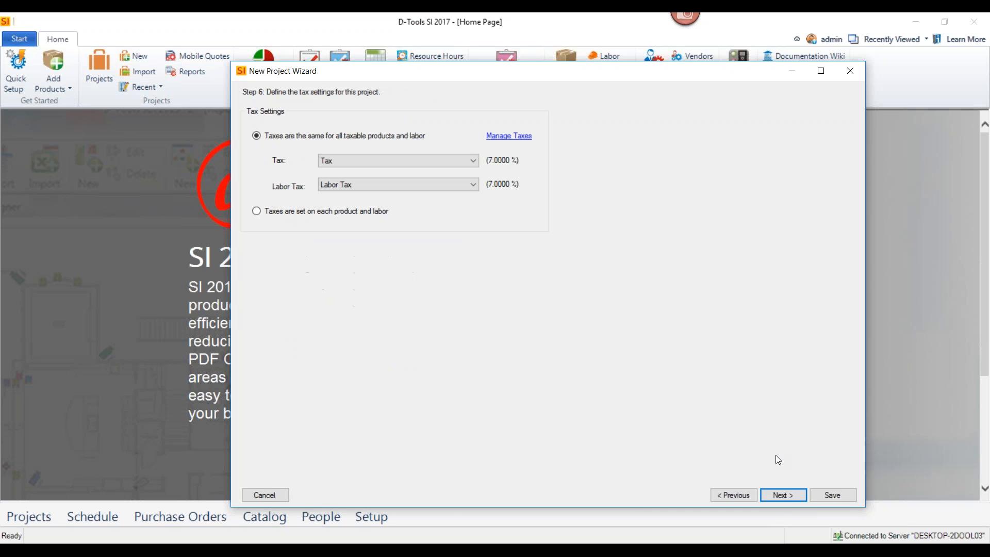
left_click(473, 159)
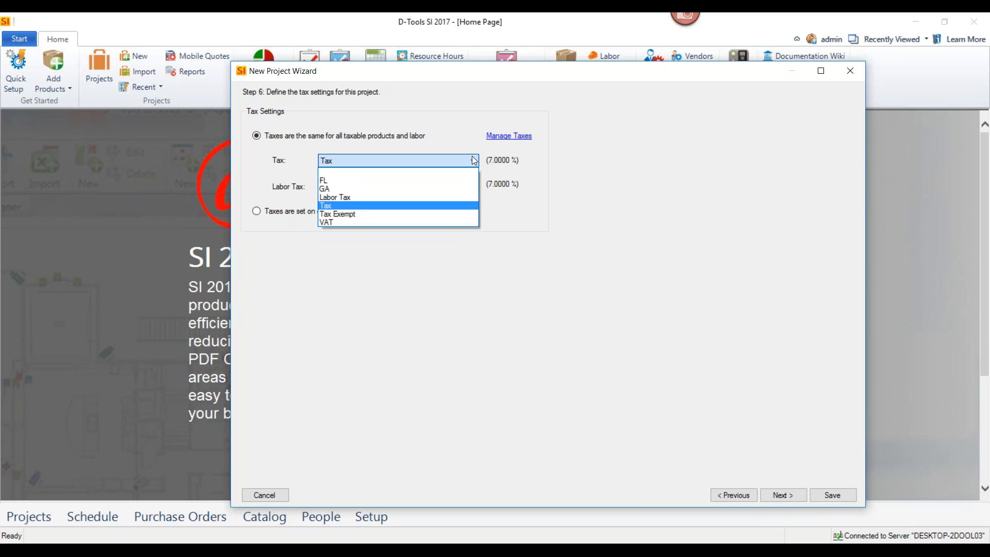
left_click(472, 159)
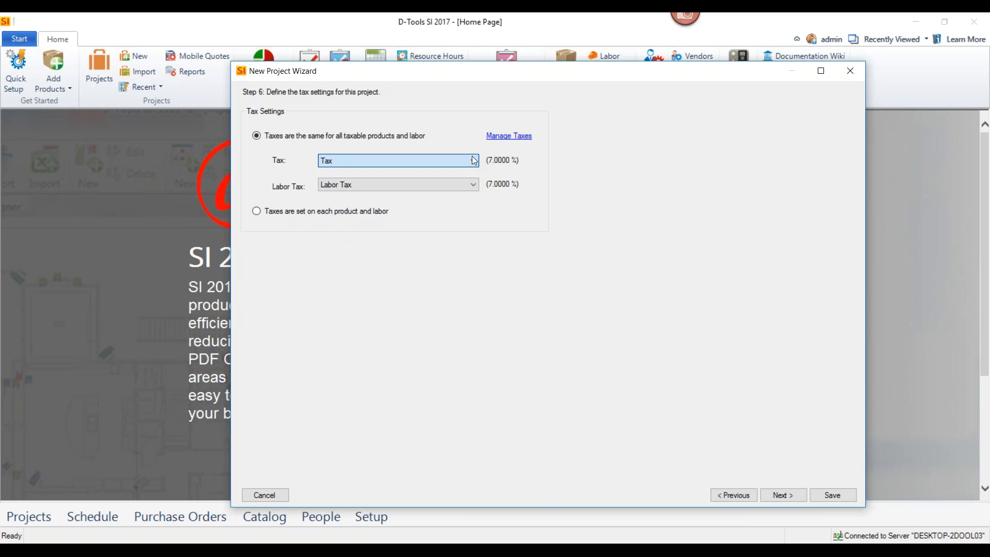
left_click(783, 495)
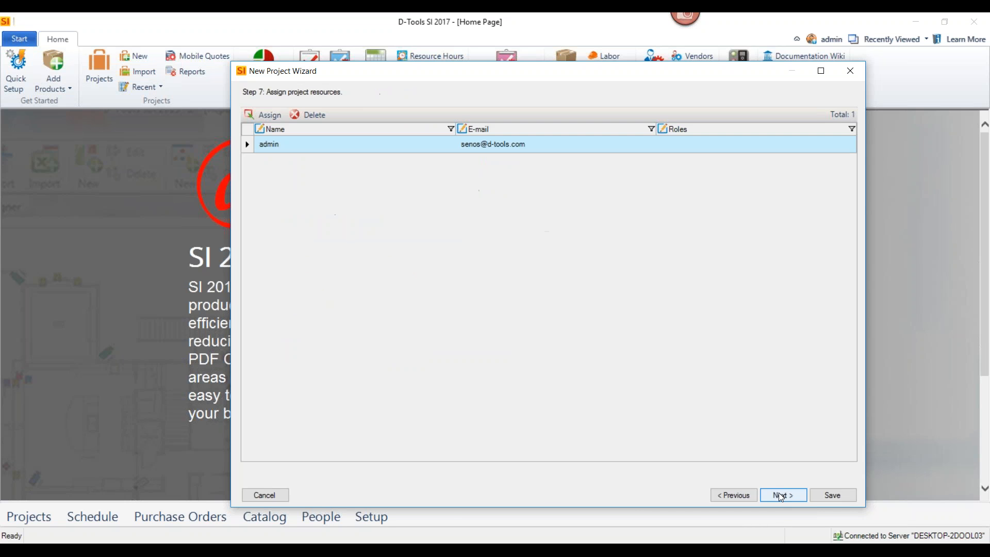
Assign the project manager, the $20.00 sales rep, an $18.00 technician and the designer as project resources, and continue to the scope of work
left_click(269, 116)
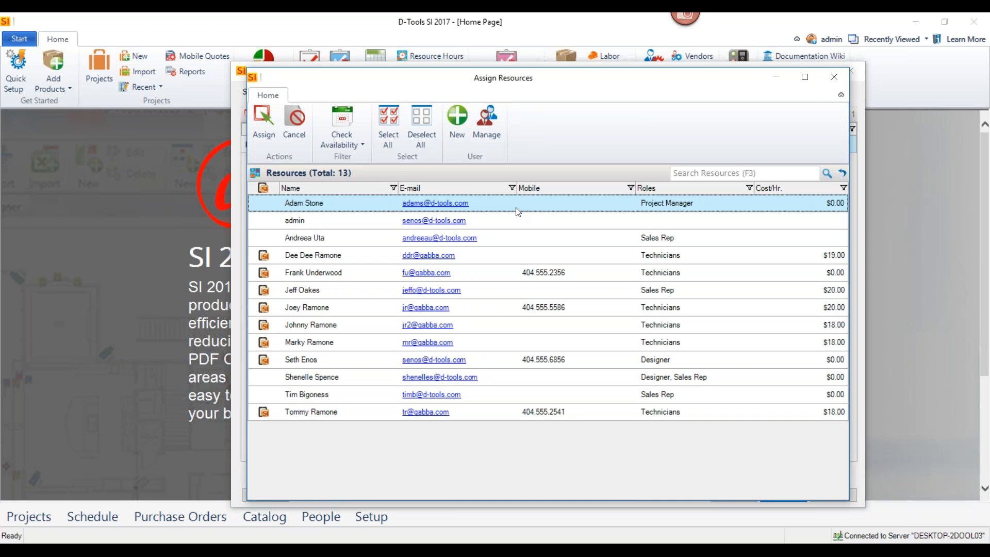
left_click(480, 289)
left_click(477, 325)
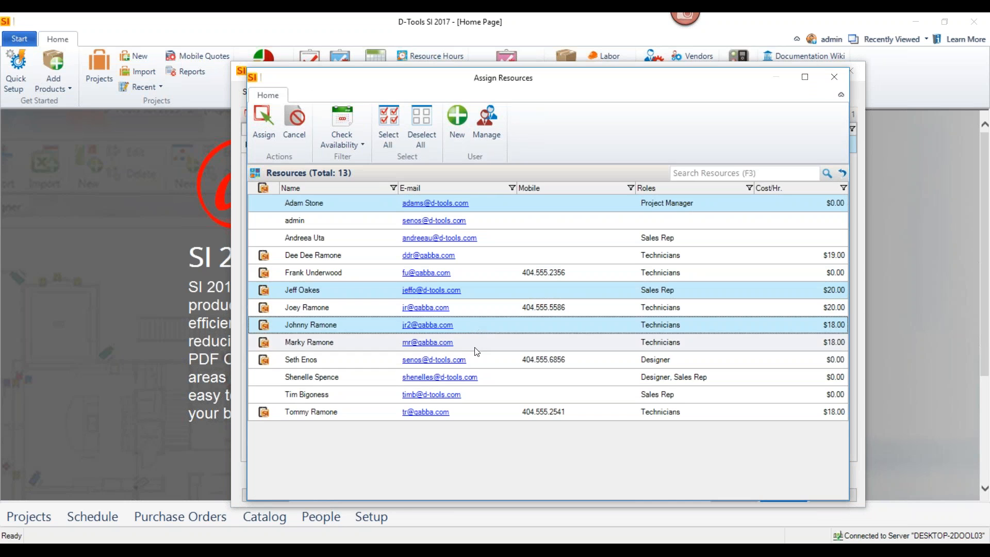
left_click(474, 359)
left_click(264, 135)
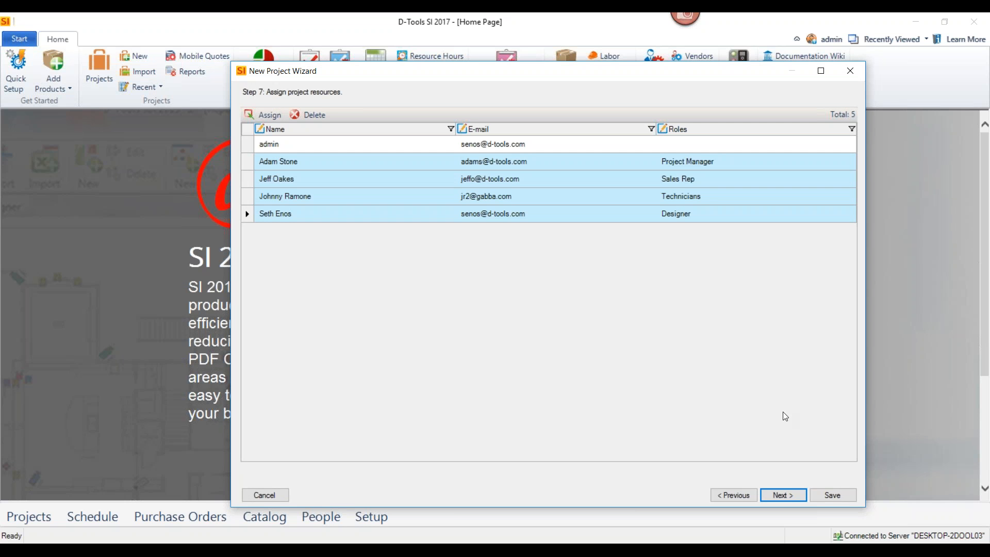
left_click(781, 495)
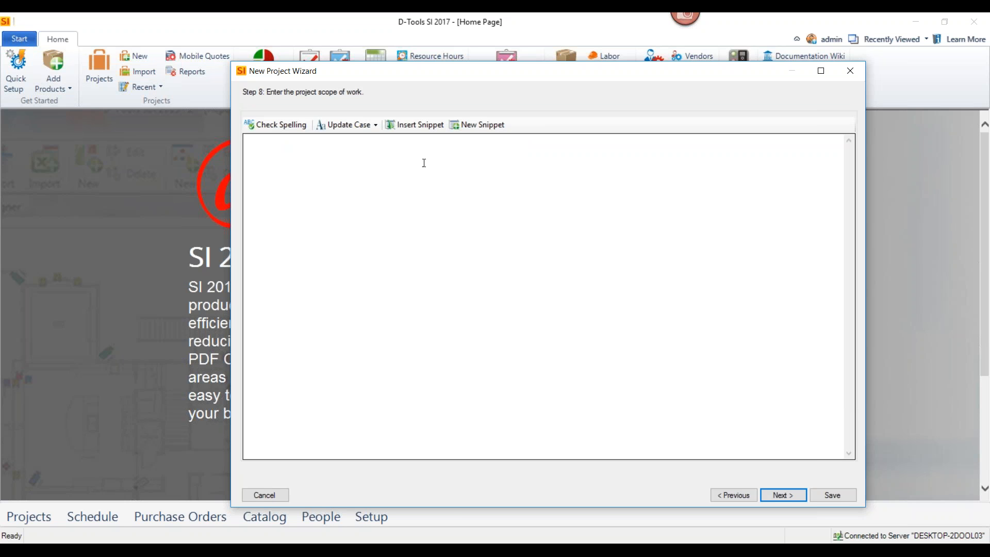
Fill the scope of work with the Commercial snippets Security System and Voice Video Data 1, separated by a blank line, and continue to locations
left_click(417, 125)
left_click(304, 252)
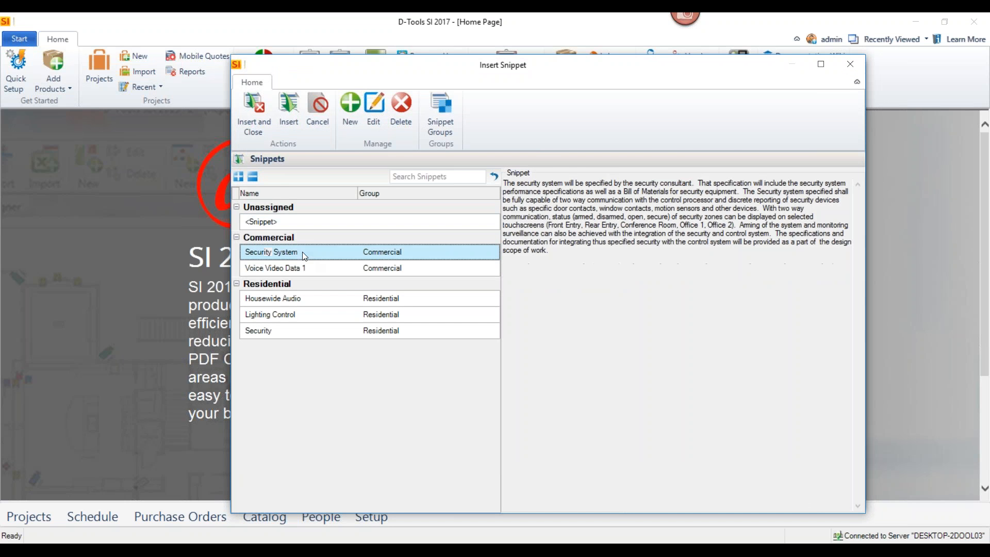
left_click(292, 268, "ctrl")
left_click(247, 122)
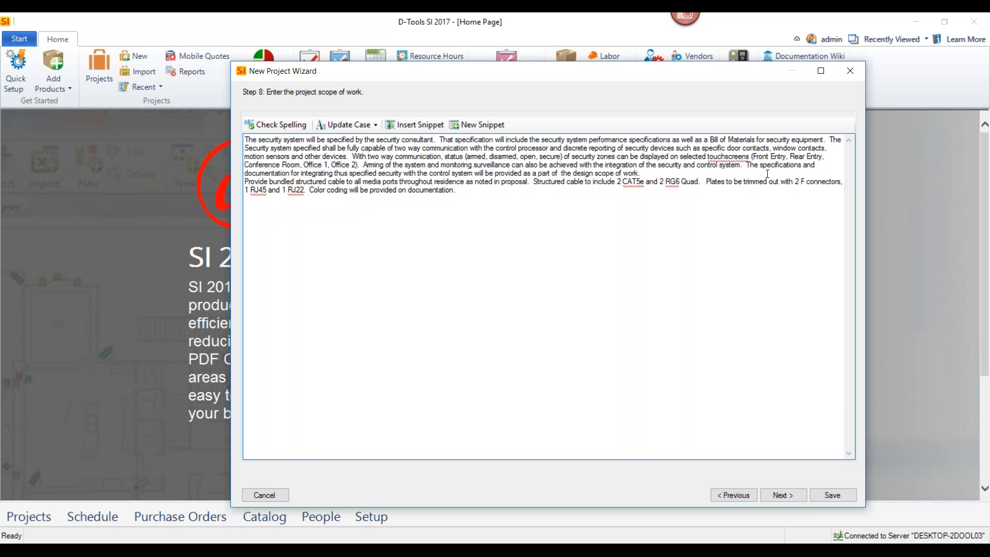
key("Return")
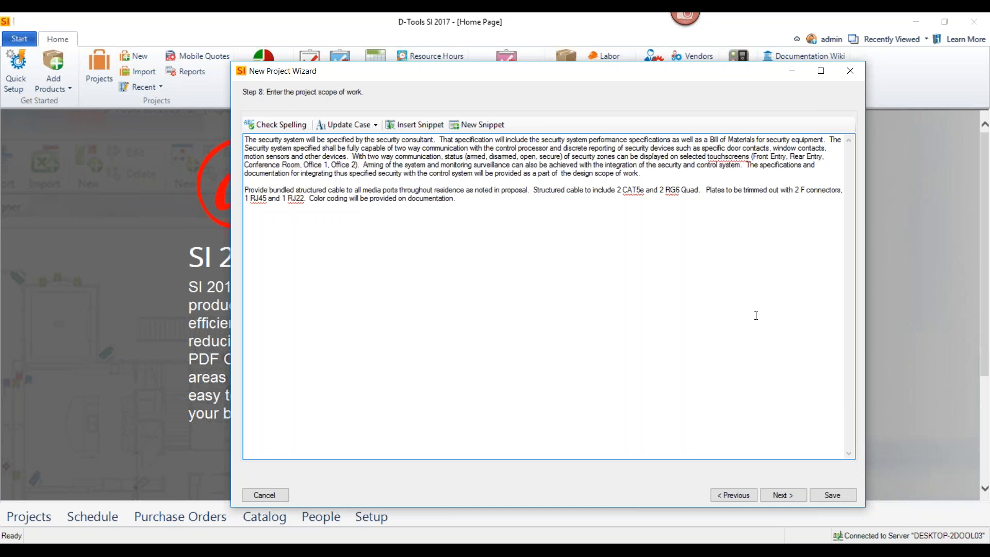
left_click(780, 494)
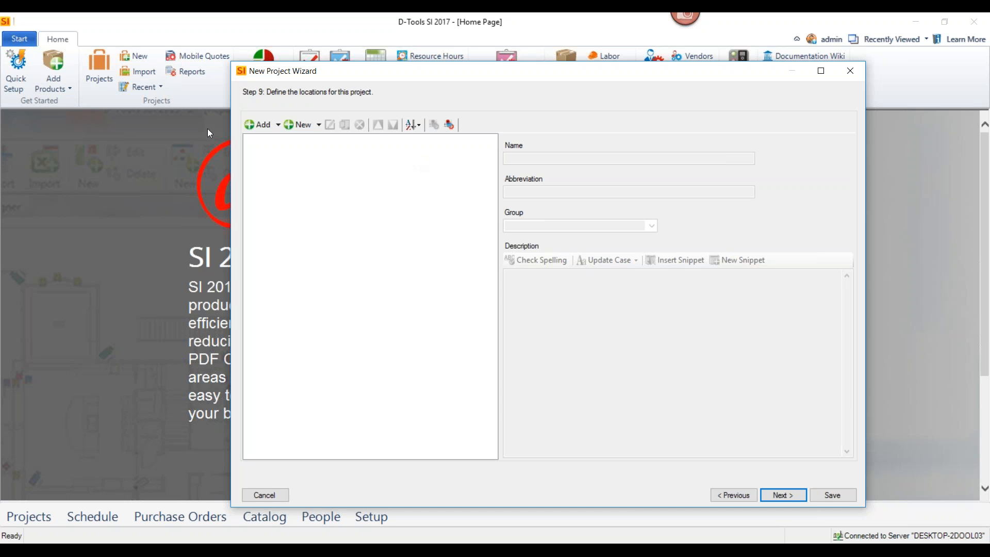
Add the commercial locations AV Closet, Conference Room, Front Entrance, Main Hallway, Mechanical Room, Office 1, Office 2, Rear Entrance and Reception to the project
left_click(279, 125)
left_click(279, 137)
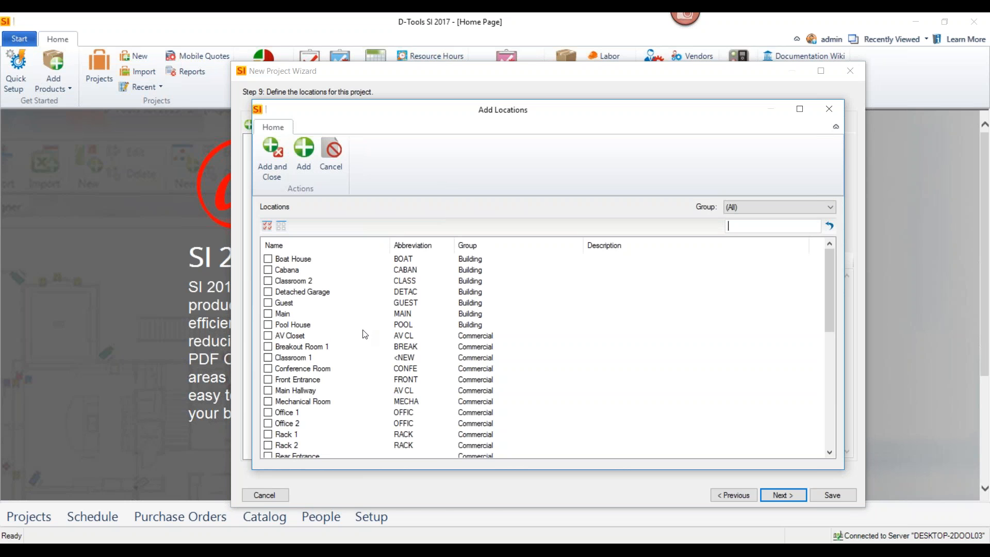
left_click(268, 335)
left_click(268, 368)
left_click(268, 380)
left_click(268, 390)
left_click(268, 401)
left_click(268, 412)
left_click(268, 424)
scroll(315, 424, "down", 3)
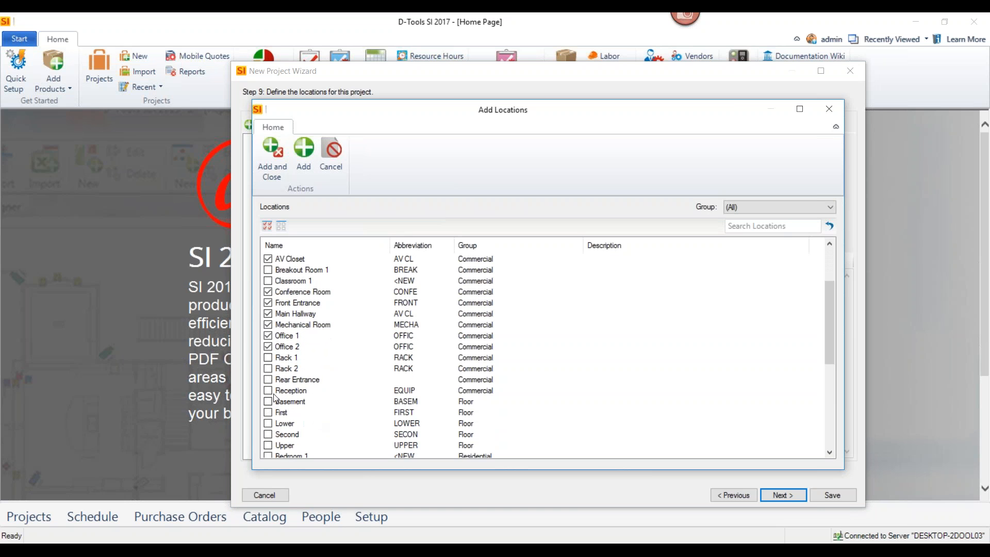
left_click(268, 380)
left_click(268, 391)
left_click(273, 161)
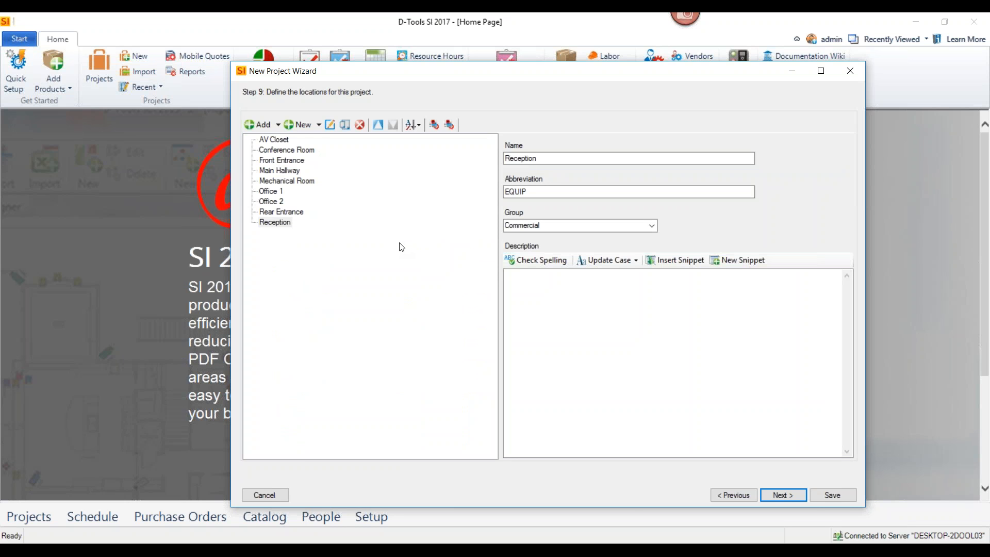
Add Rack 1 and Rack 2 as sub locations of the AV Closet, and continue to the project systems
left_click(284, 139)
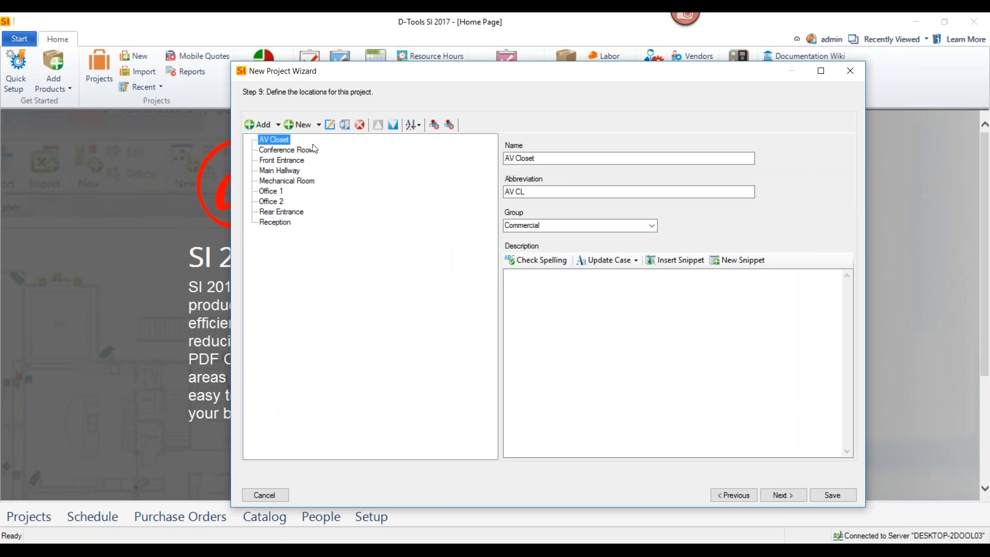
left_click(278, 126)
left_click(277, 151)
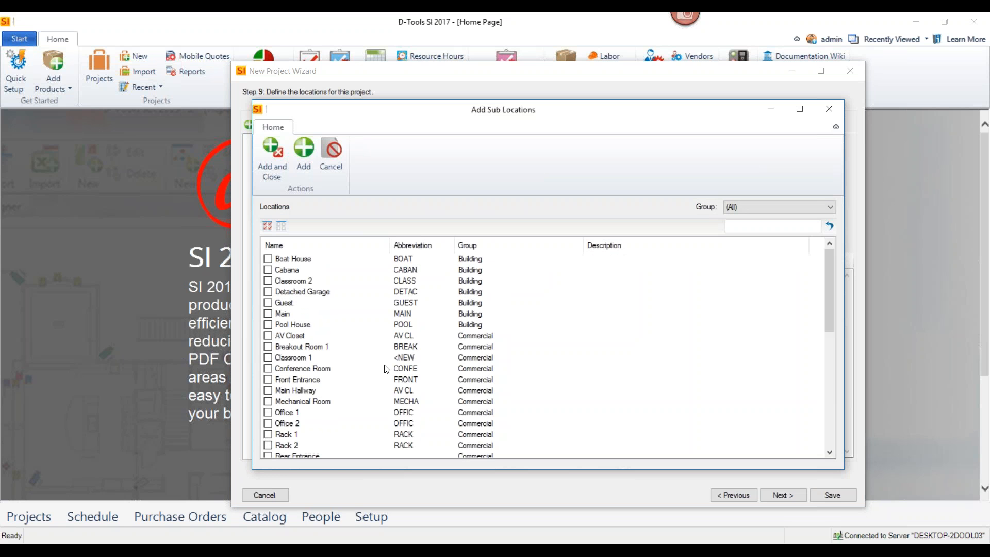
left_click(268, 434)
left_click(268, 445)
left_click(276, 165)
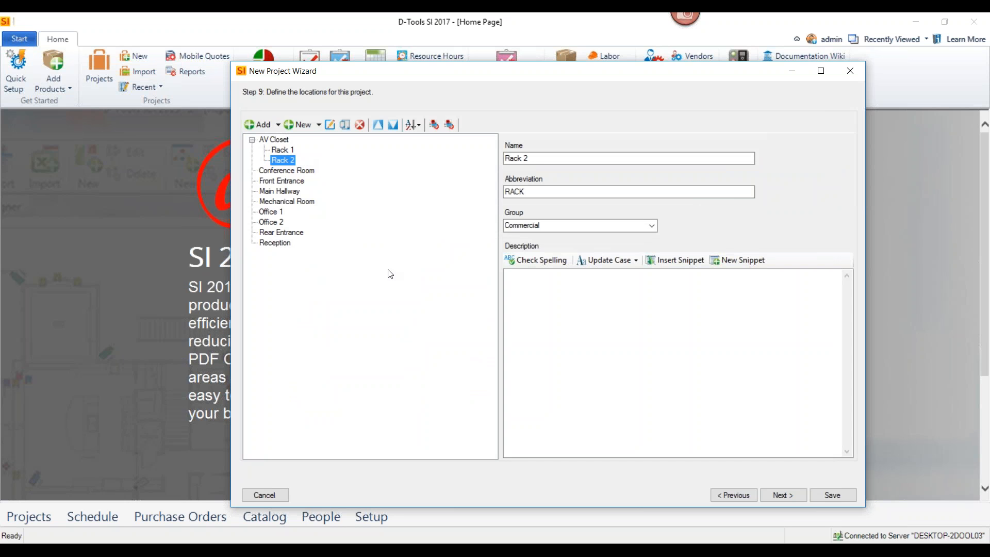
left_click(781, 494)
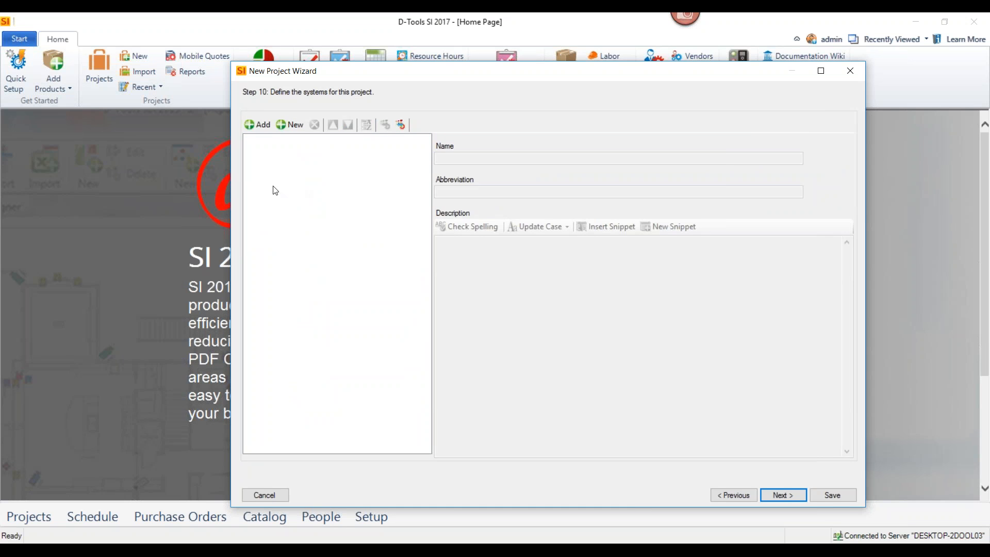
Add the systems Access Control, Control System, Distributed Audio, Lighting Control, Security System, Surveillance System, Teleconference Systems and Voice/Video/Data System, and continue to contract payments
left_click(262, 129)
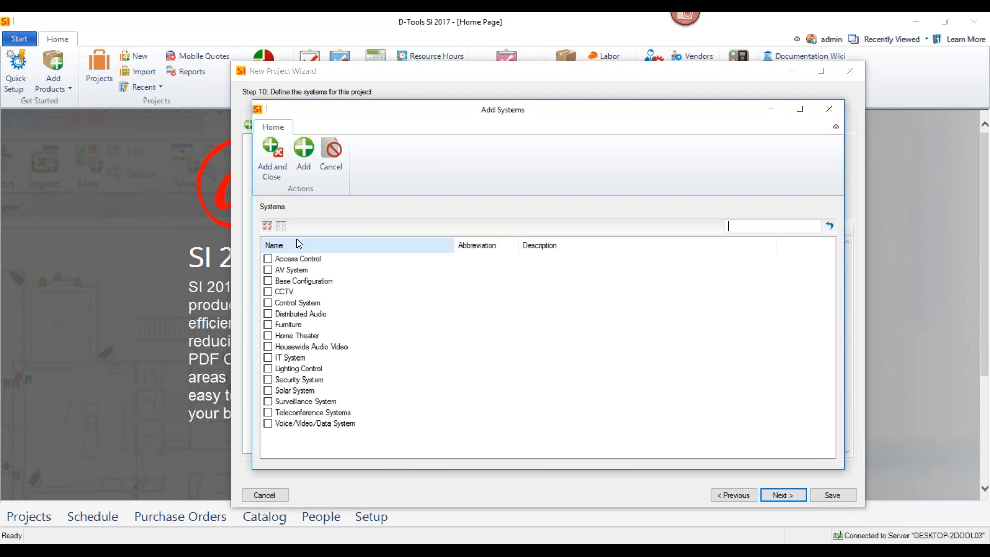
left_click(267, 258)
left_click(268, 313)
left_click(268, 302)
left_click(268, 368)
left_click(268, 379)
left_click(267, 401)
left_click(268, 412)
left_click(268, 423)
left_click(265, 160)
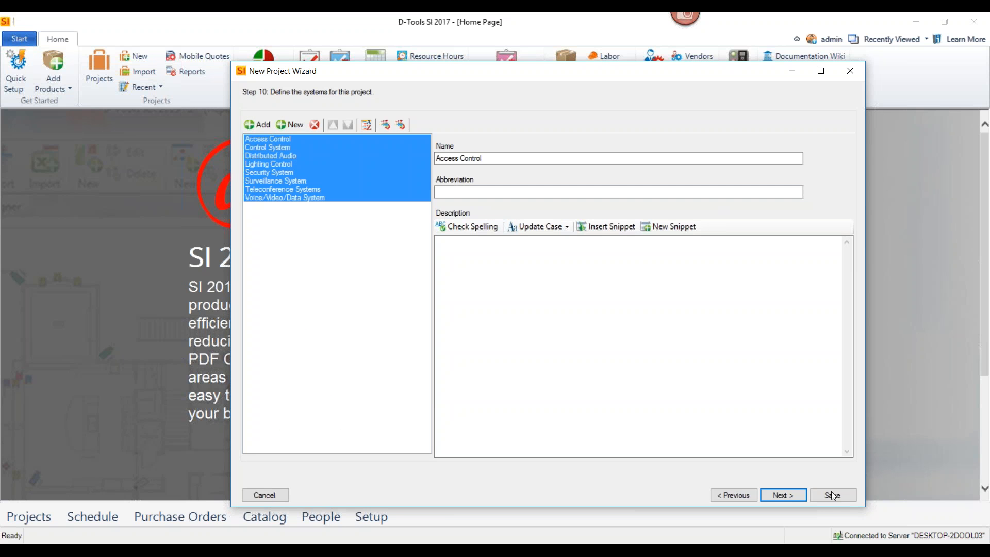
left_click(793, 497)
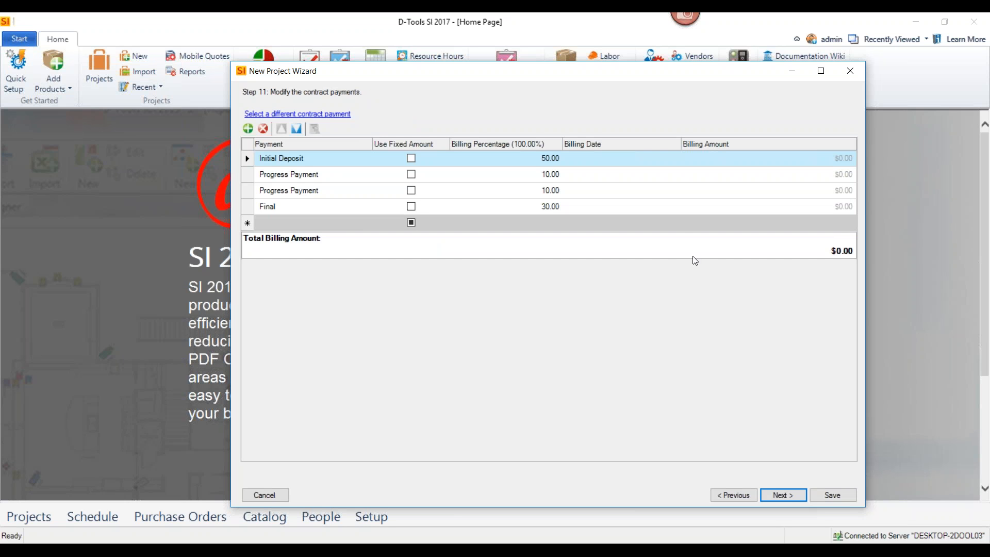
Set the Initial Deposit's billing date to 05/25/2017 and continue to the project custom fields
left_click(671, 159)
left_click(676, 158)
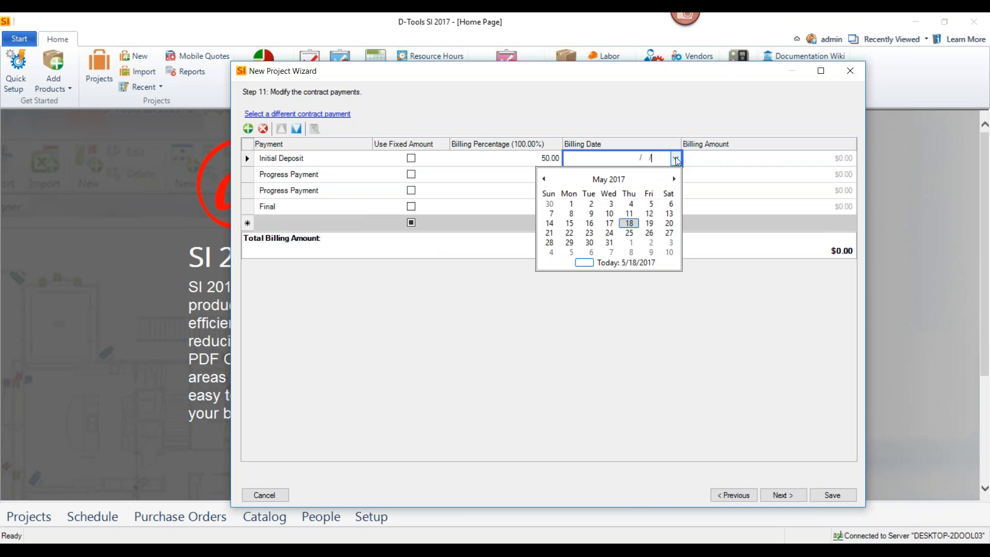
left_click(629, 233)
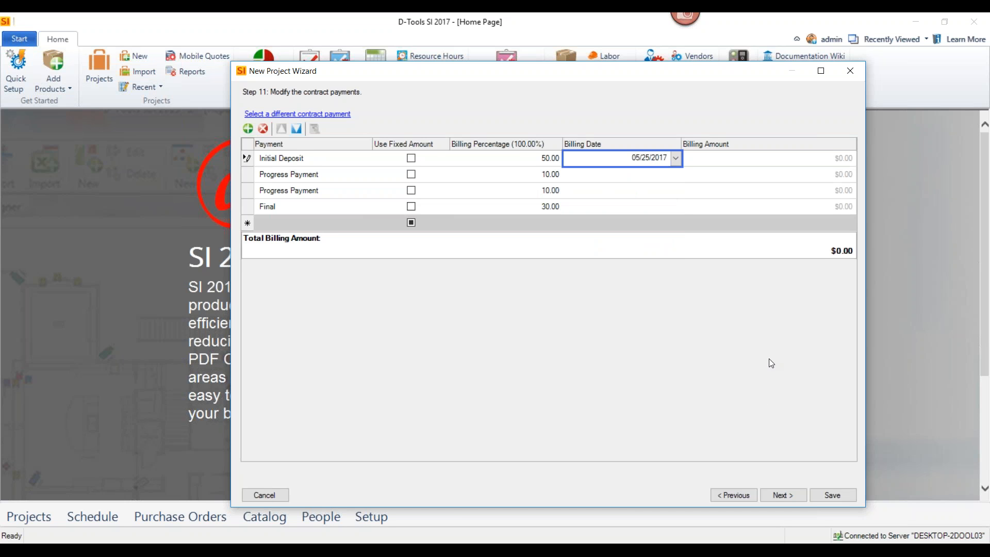
left_click(783, 495)
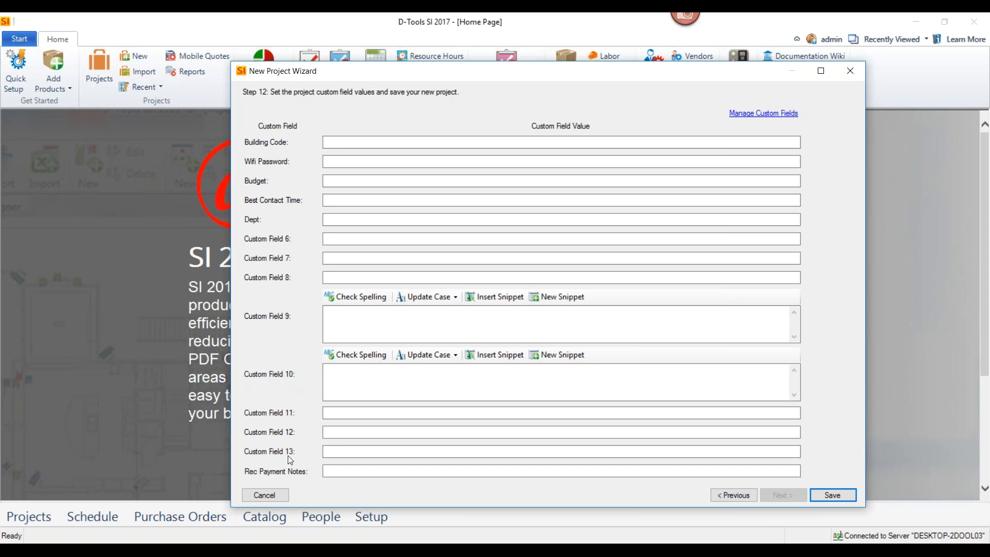
Enter the Wifi password and the building code in their custom fields, and save the new project
left_click(351, 162)
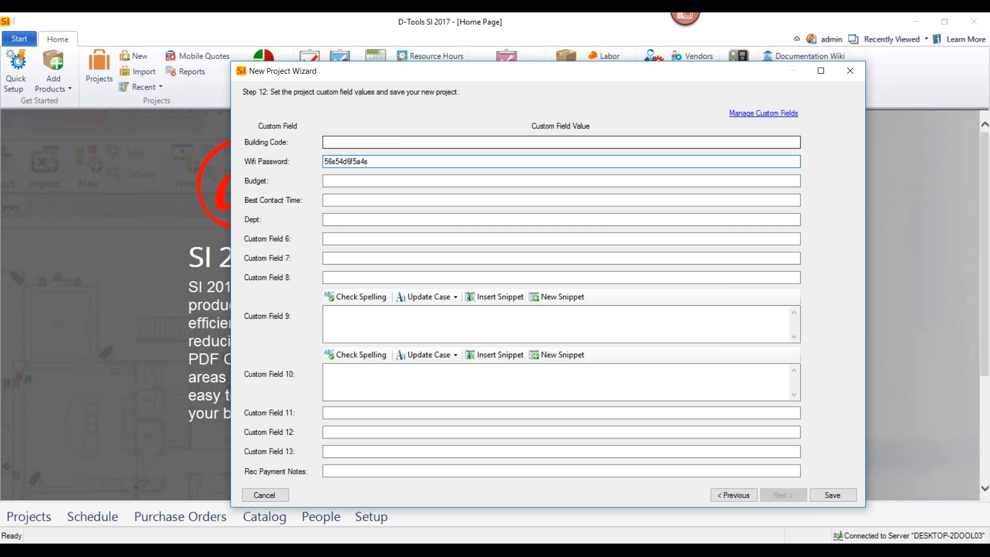
left_click(352, 142)
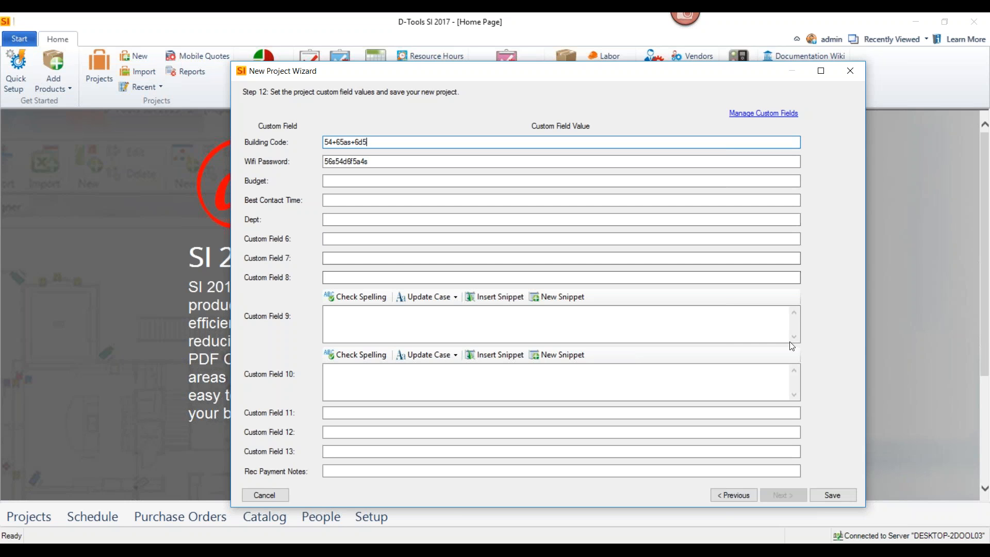
left_click(846, 495)
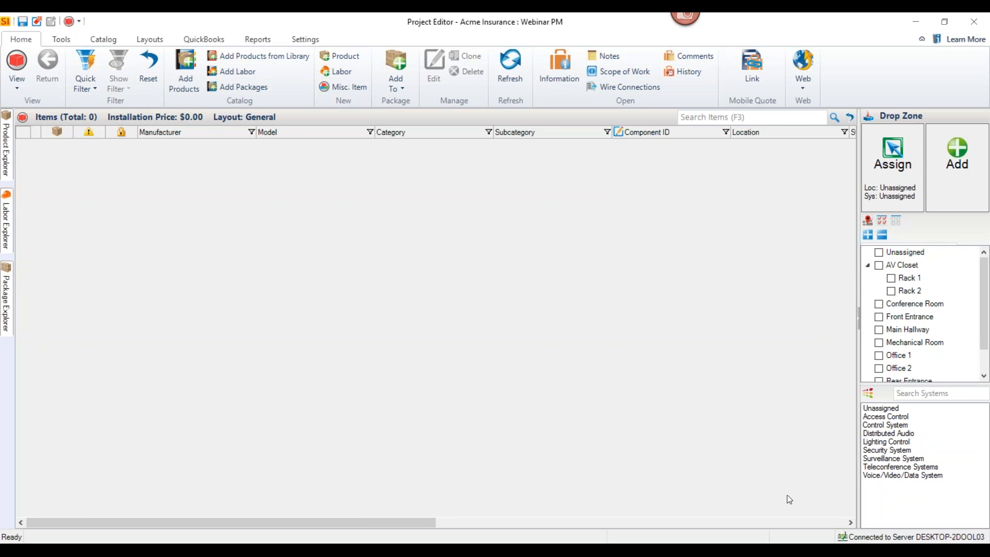
Keep the product catalog pinned open beside the project items and search its products for swamp
left_click(7, 154)
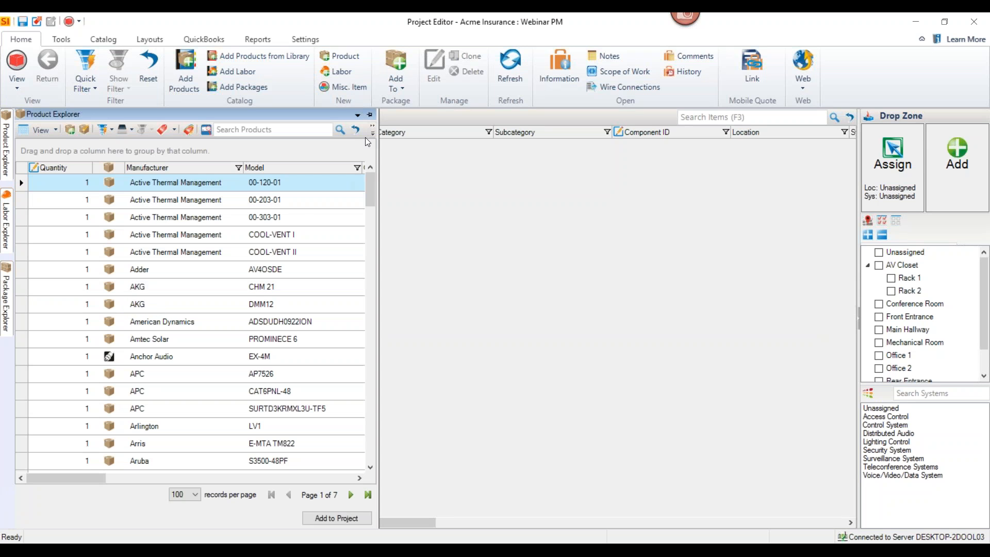
left_click(369, 114)
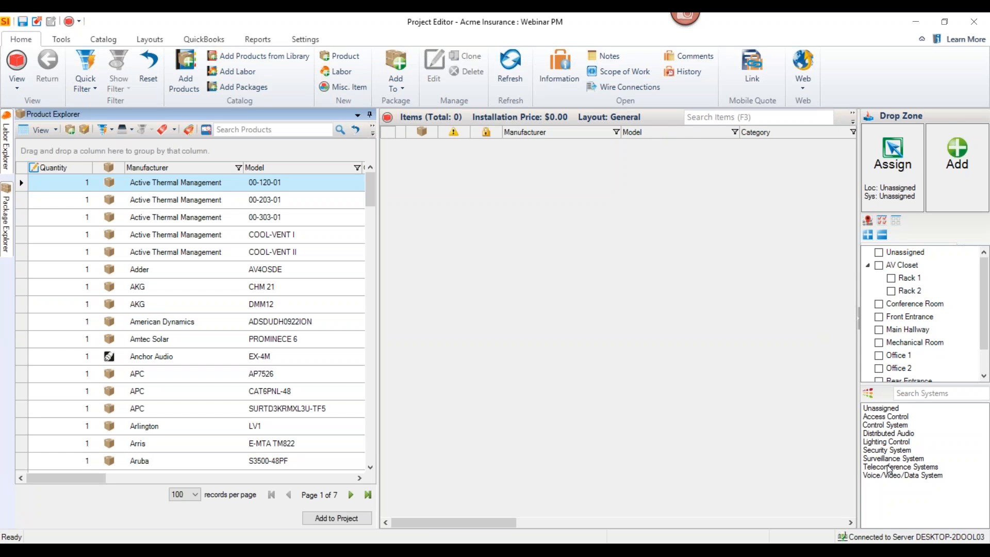
left_click(277, 132)
type("swamp")
key("Return")
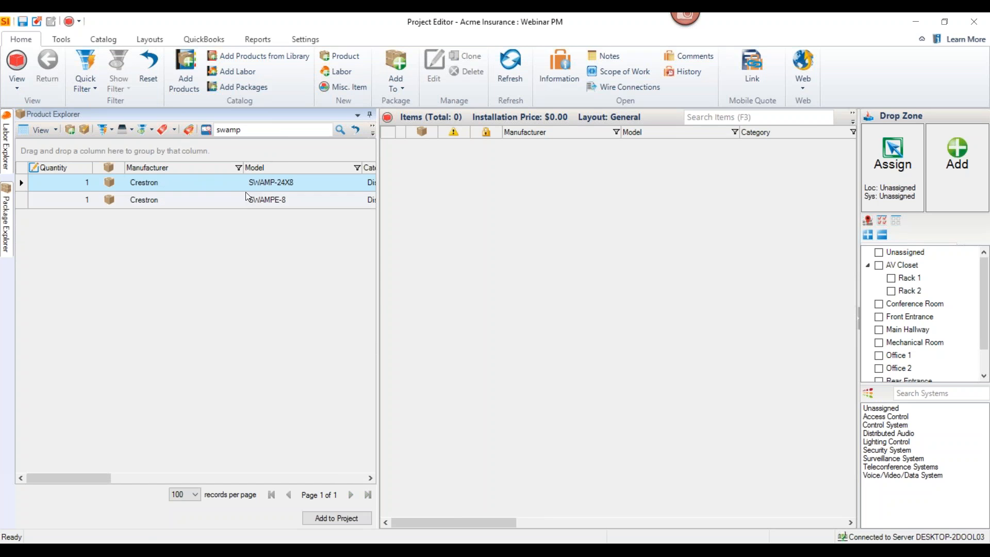
Add the Crestron SWAMP-24X8 to Rack 1 in the AV Closet with both of its accessories and no alternate
left_click(223, 186)
left_click(891, 278)
left_click_drag(348, 184, 518, 192)
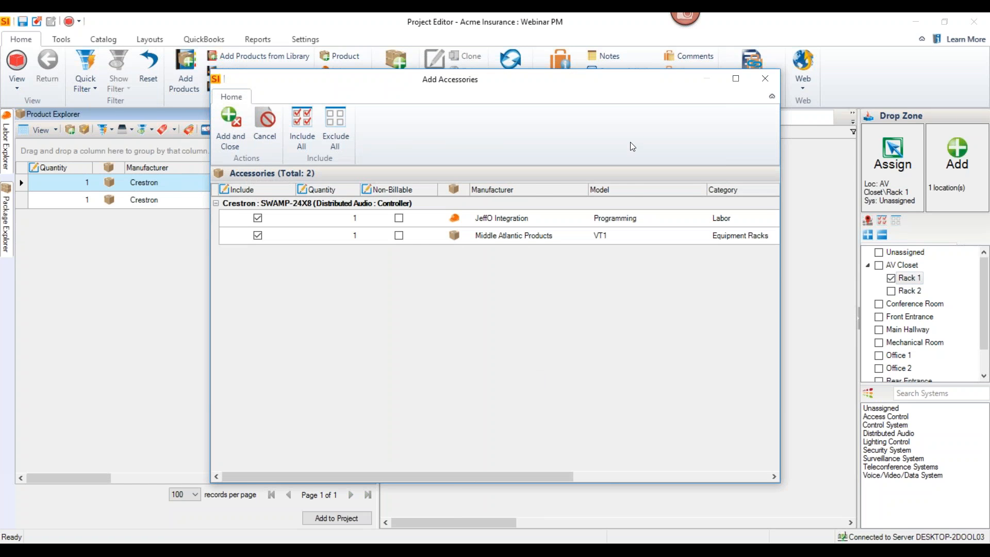
left_click_drag(541, 88, 578, 90)
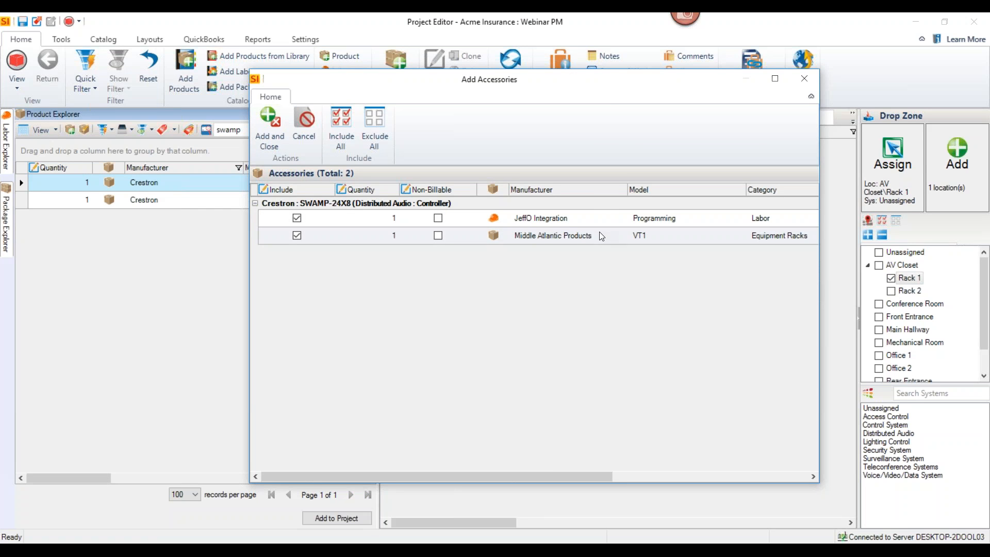
left_click(274, 144)
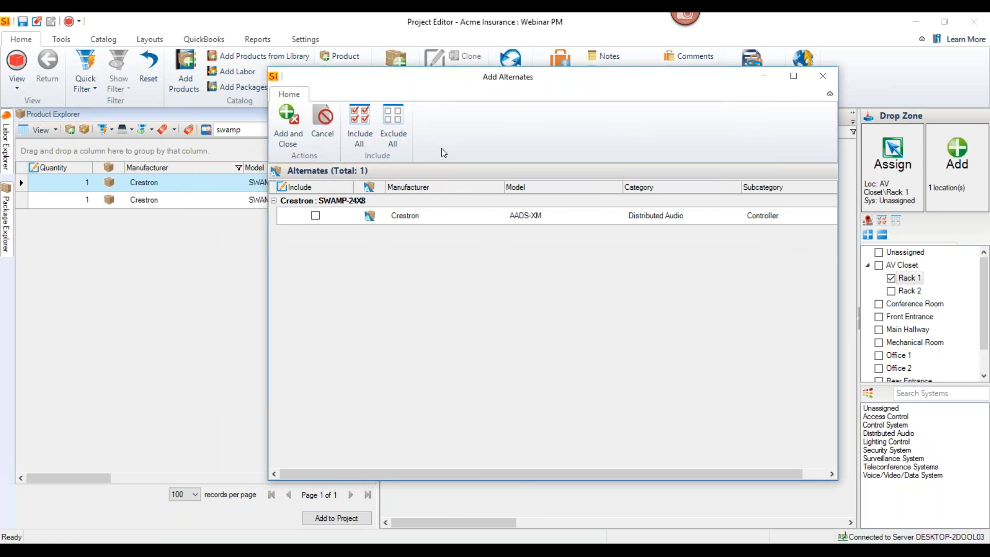
left_click(323, 131)
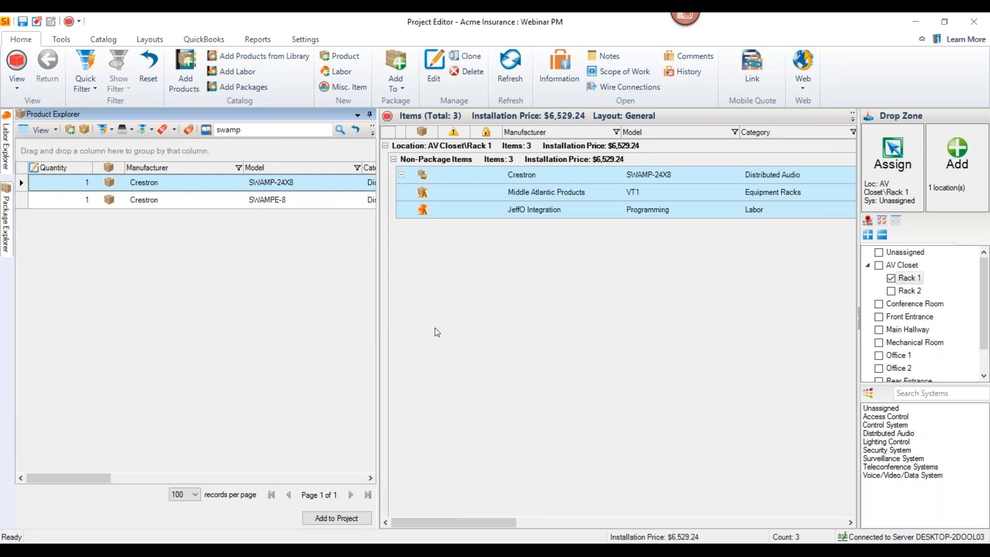
left_click(522, 176)
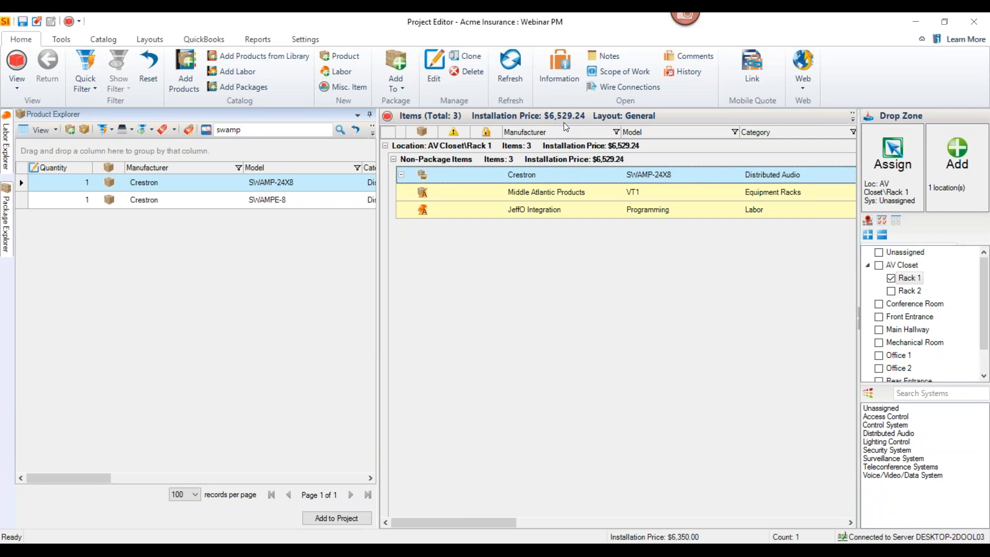
Search the catalog products for speaker jbl and select the JBL Pro 8138
left_click_drag(243, 132, 216, 133)
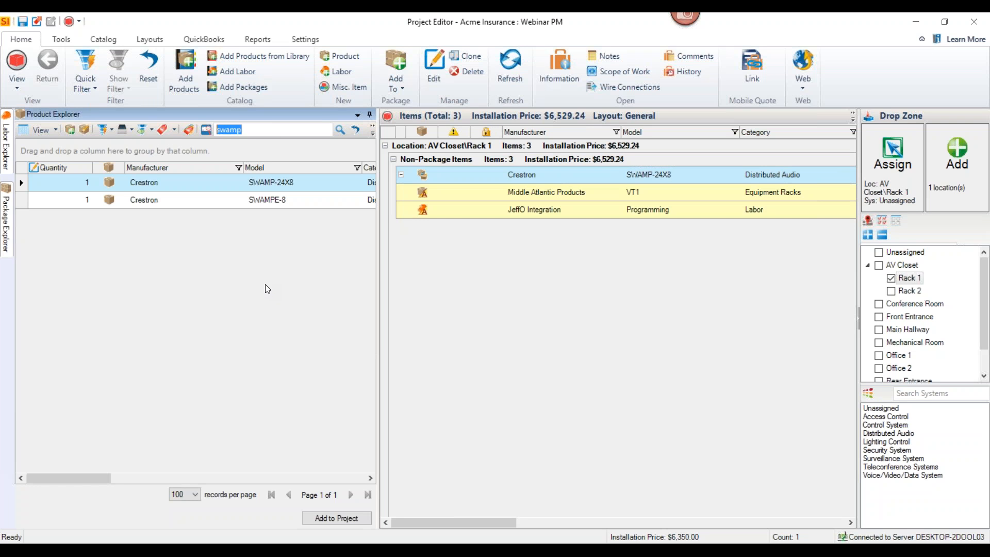
type("speaker")
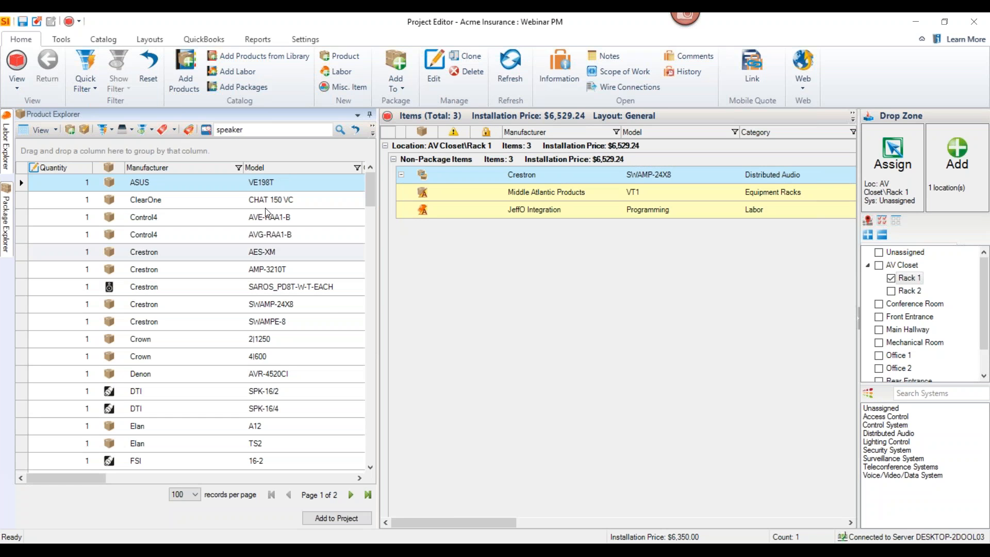
type(" jbl")
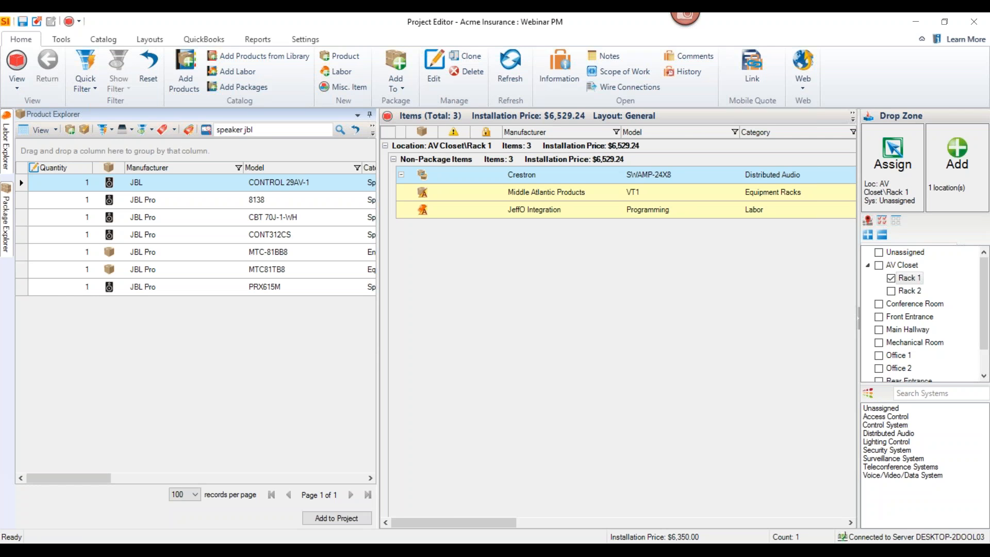
left_click(208, 202)
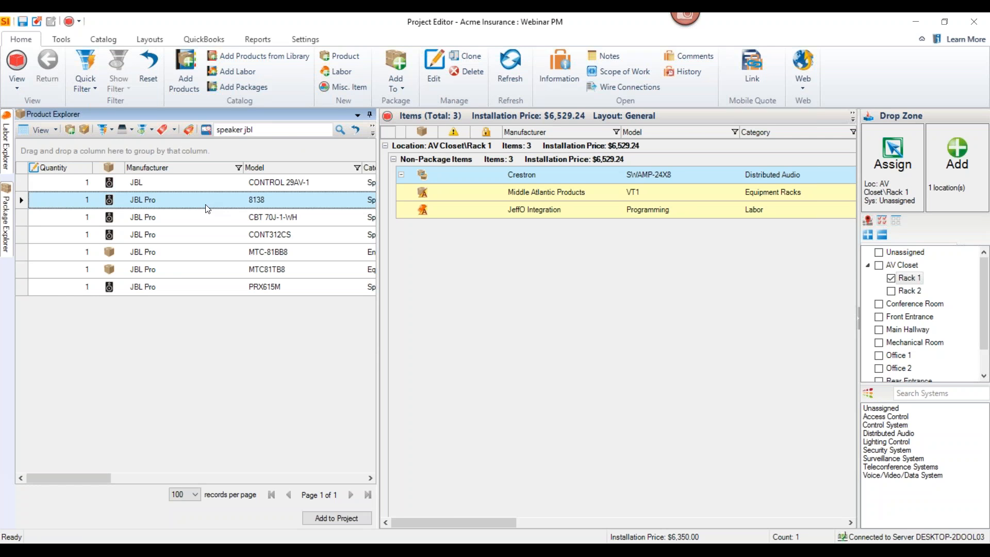
Clear the previous target location and choose Front Entrance, Main Hallway, Office 1, Office 2 and Rear Entrance instead
left_click(896, 221)
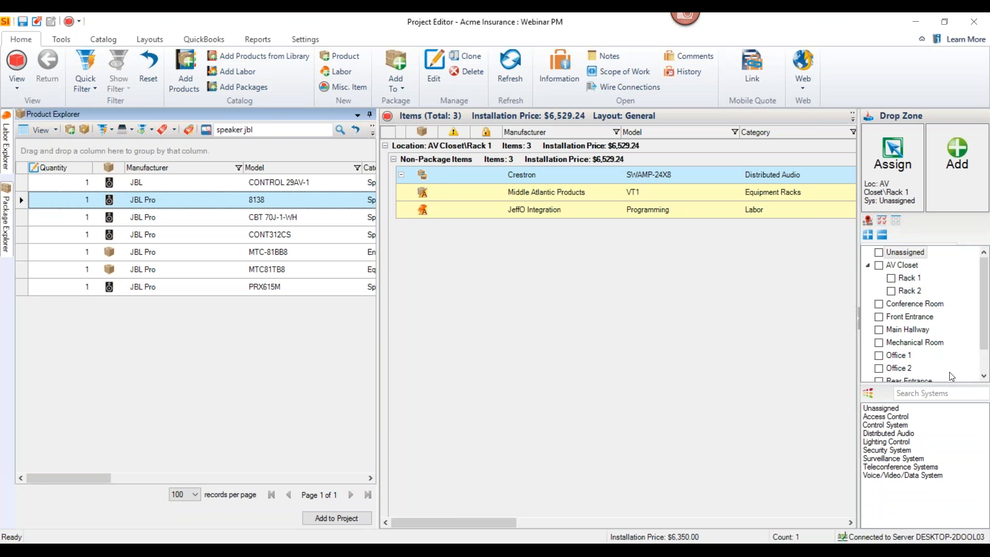
left_click(879, 317)
left_click(879, 330)
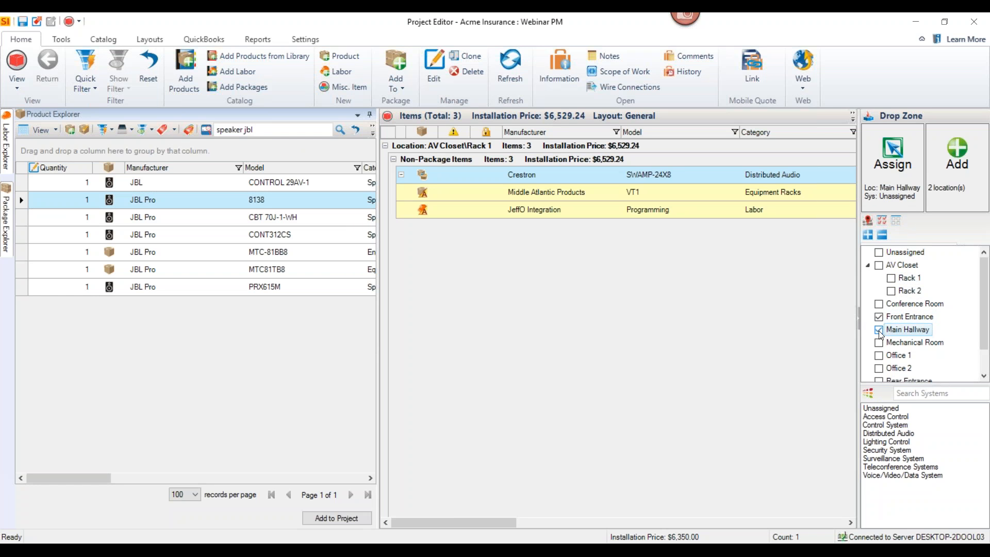
left_click(878, 355)
left_click(879, 368)
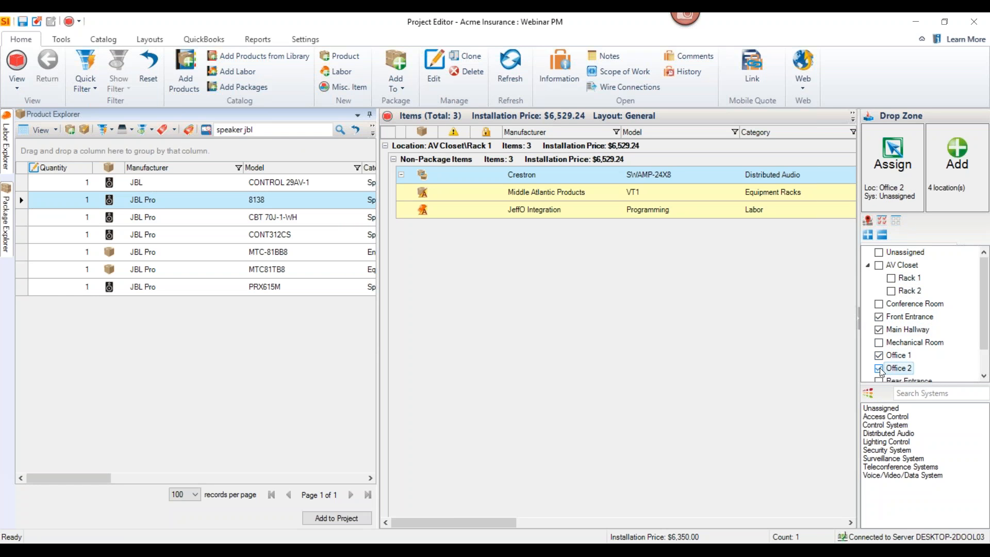
scroll(905, 320, "down", 1)
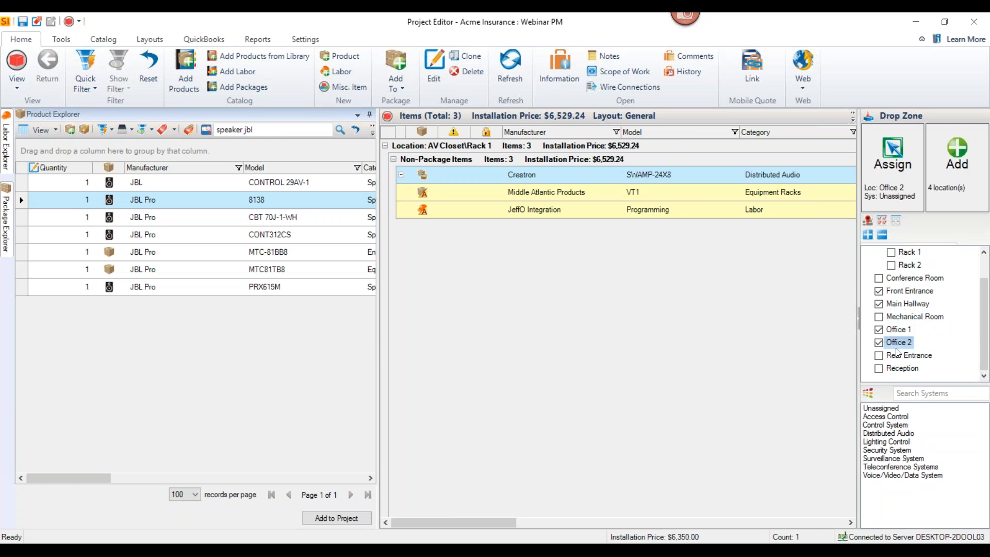
left_click(879, 356)
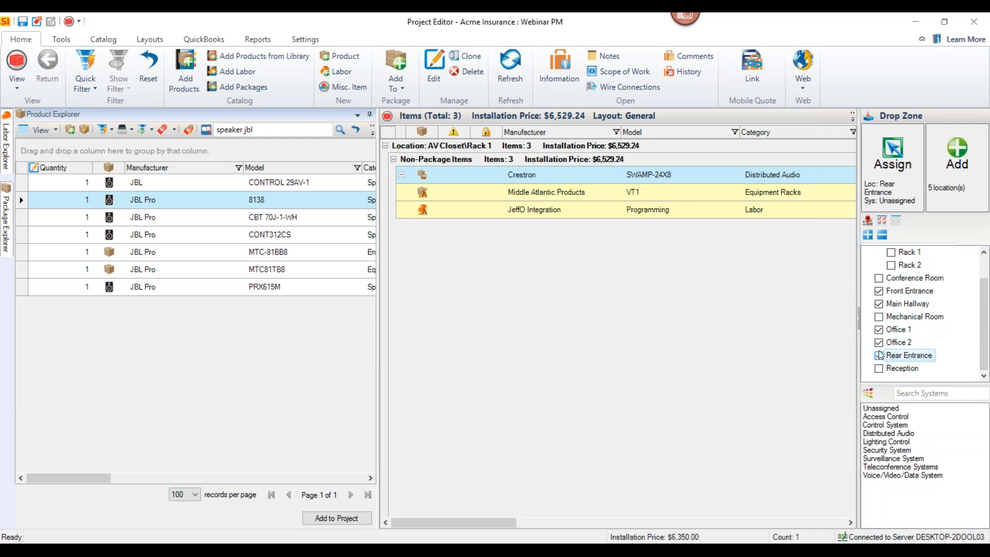
scroll(879, 330, "up", 1)
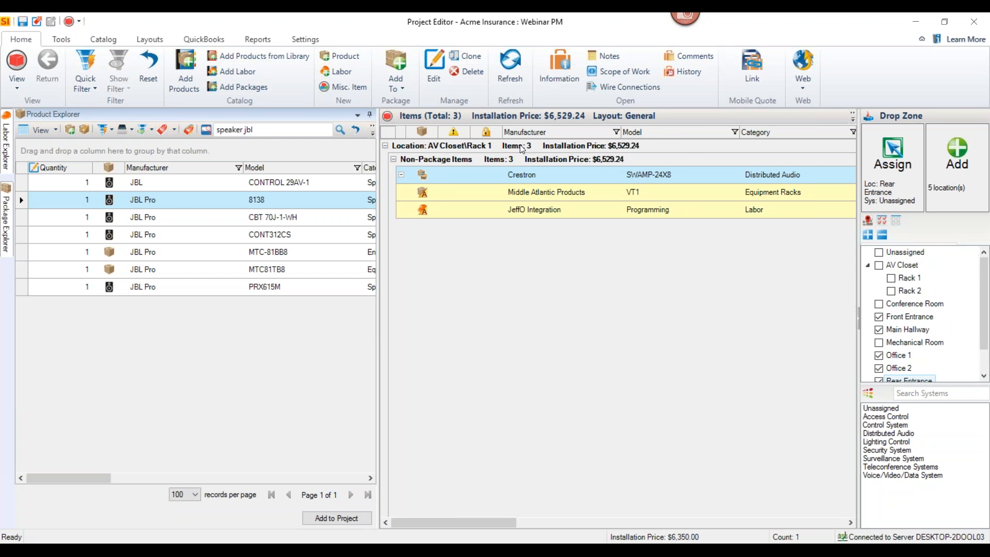
Add the JBL Pro 8138 speaker to the chosen locations with its MTC-81BB8 enclosure and 16-2C-TTP-WHT cable accessories
left_click_drag(178, 200, 508, 296)
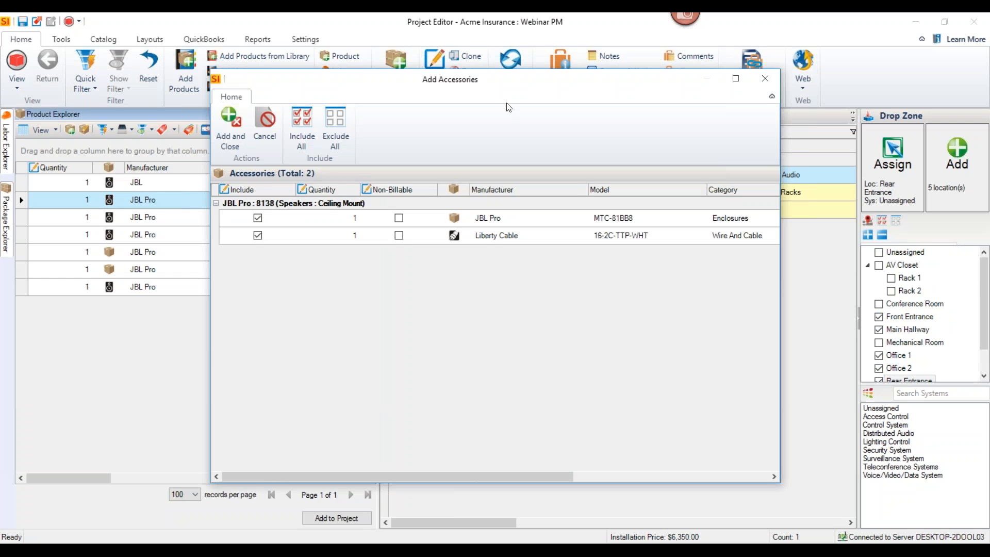
left_click_drag(507, 85, 526, 114)
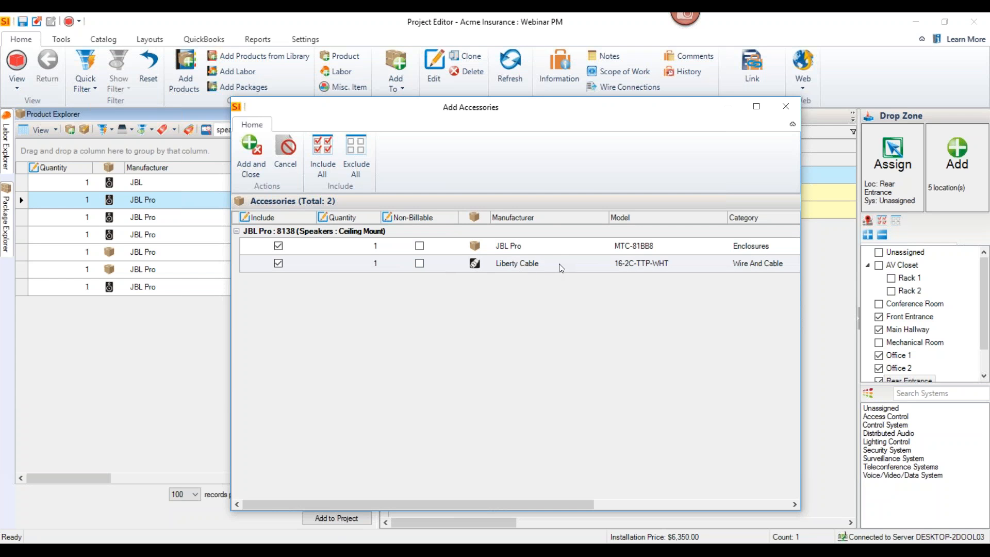
left_click(257, 162)
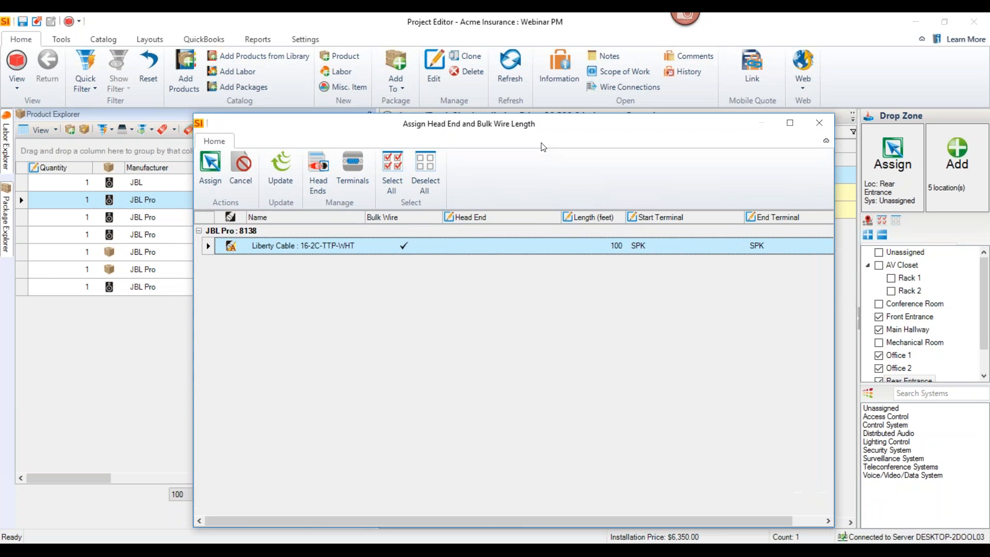
Set the Liberty Cable wire's length to 150 feet and its head end to Rack 1, keep the SPK terminals, and assign them
left_click(616, 247)
left_click_drag(595, 247, 627, 250)
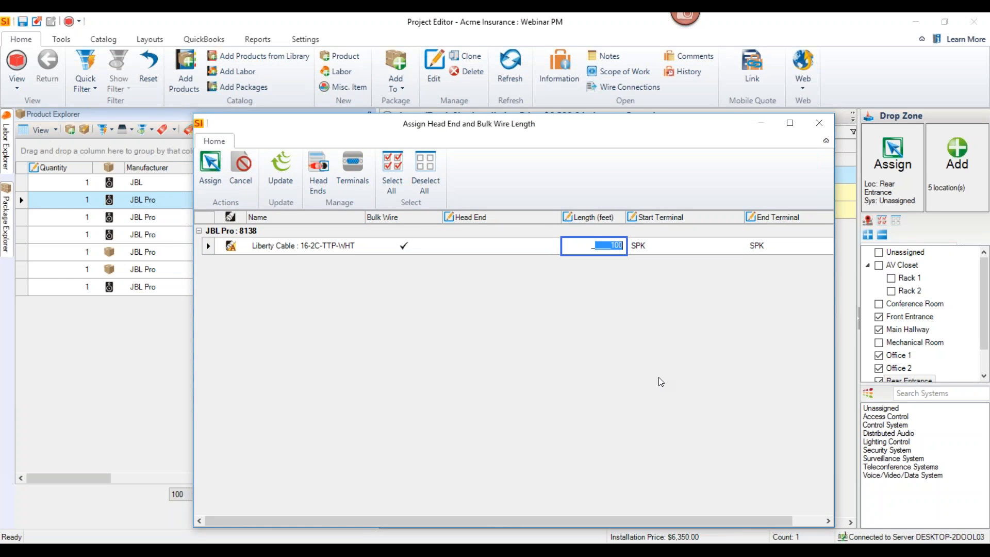
type("150")
left_click(540, 247)
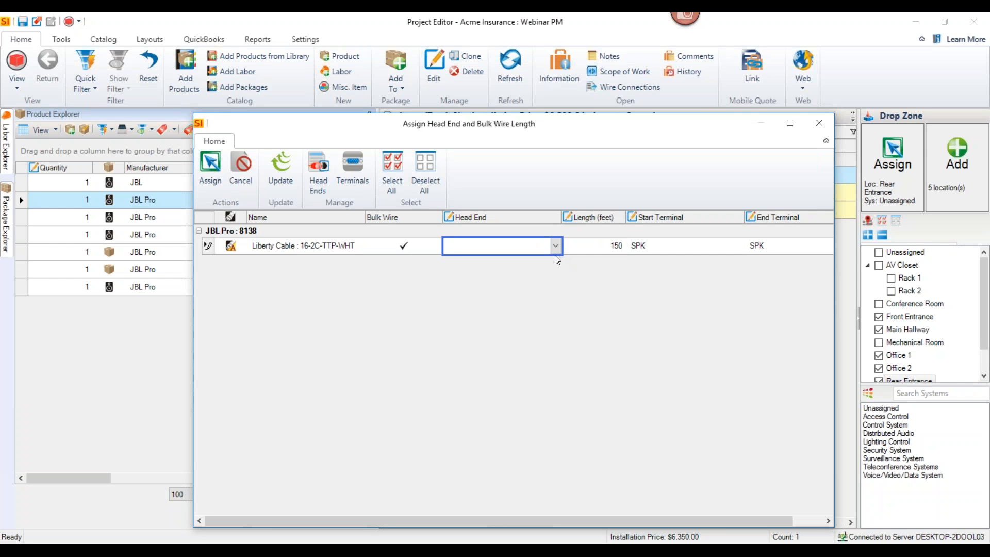
left_click(555, 248)
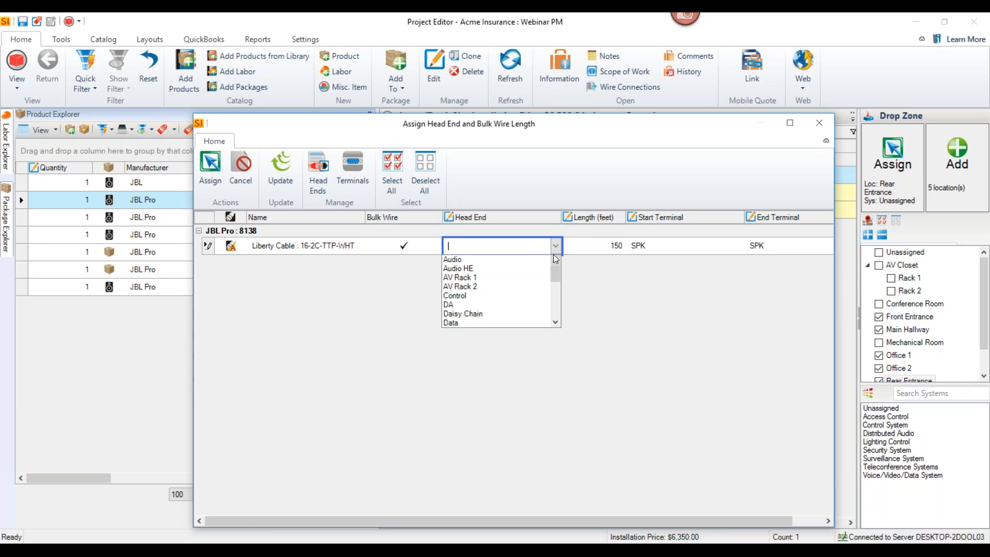
type("Rack 1")
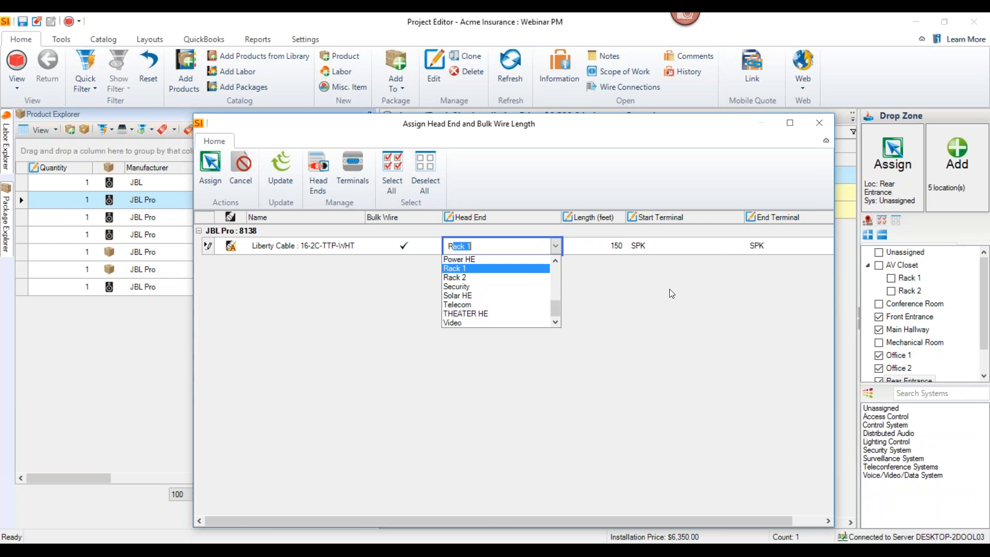
key("Return")
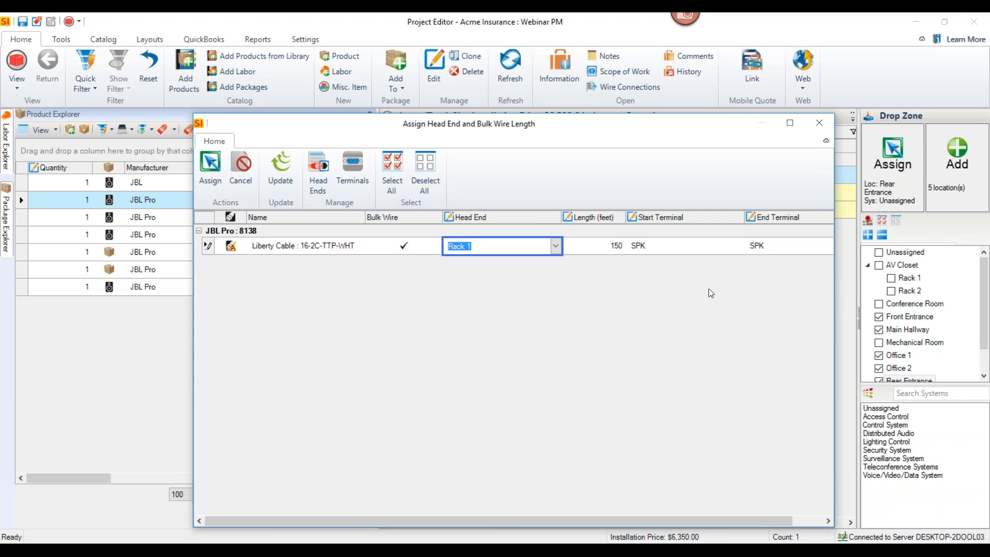
left_click(724, 246)
left_click(738, 246)
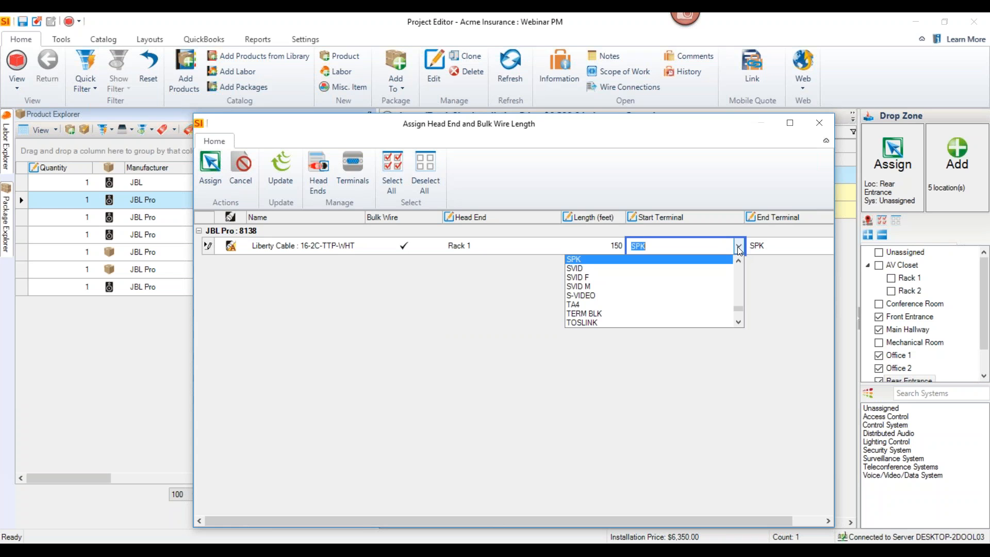
left_click(613, 141)
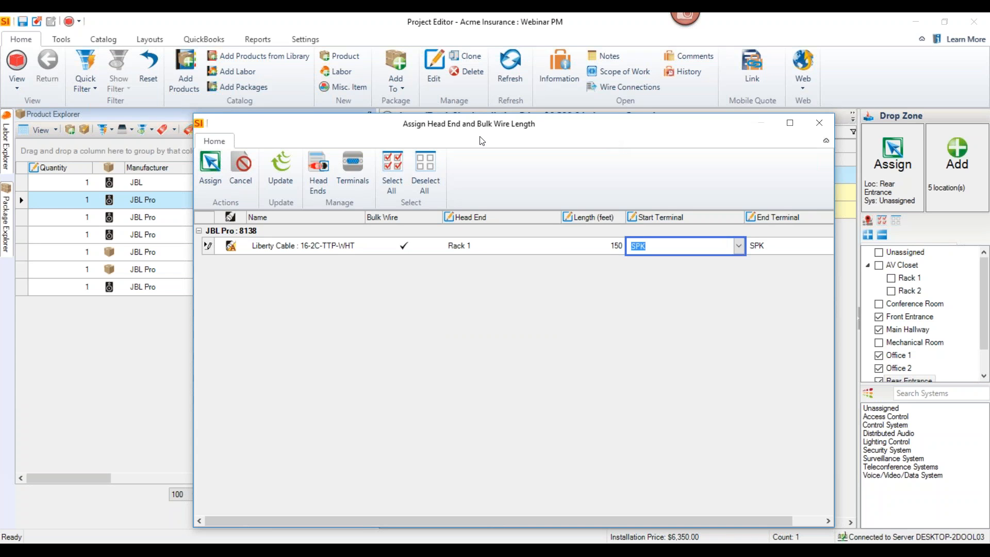
left_click(210, 170)
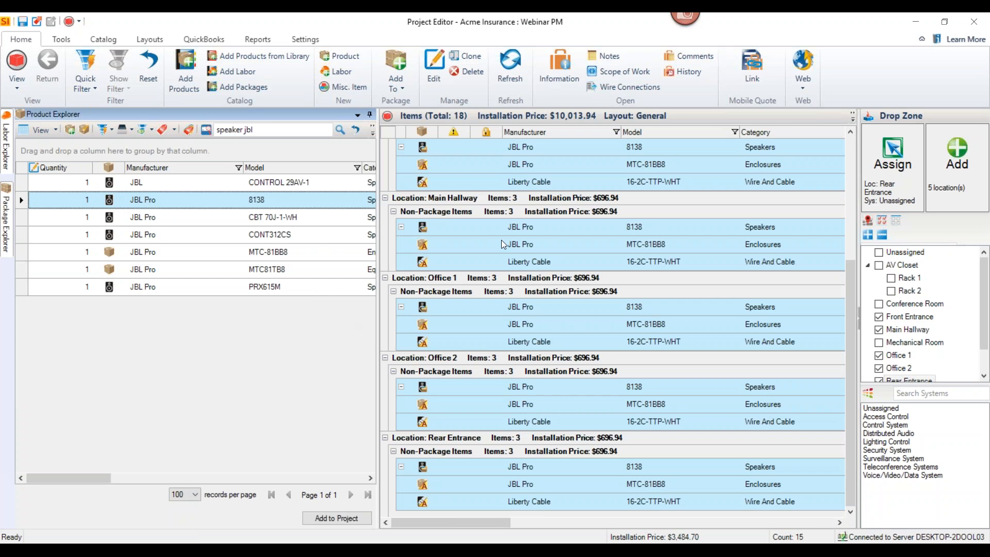
Unpin the product catalog to widen the project item list, and review the items added at each location
left_click(476, 228)
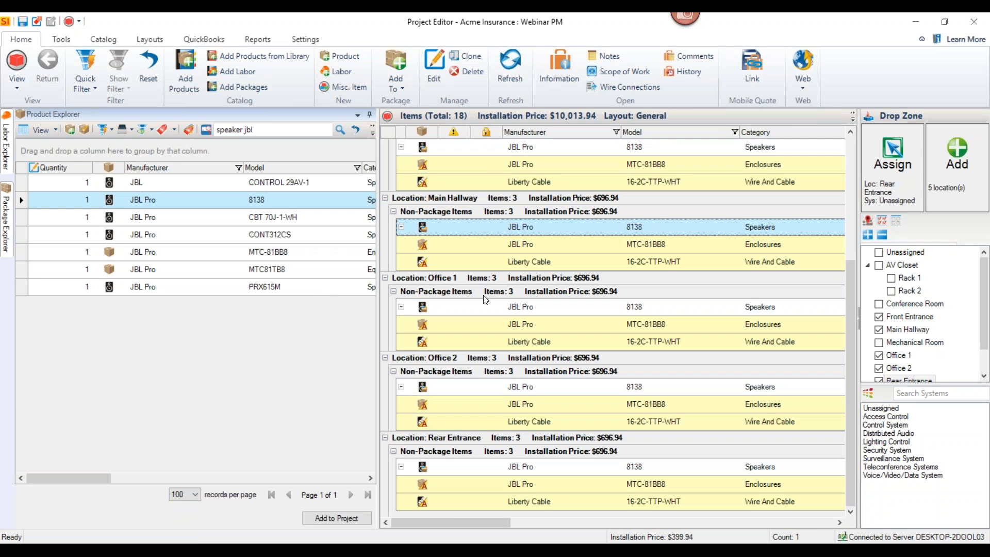
left_click(370, 115)
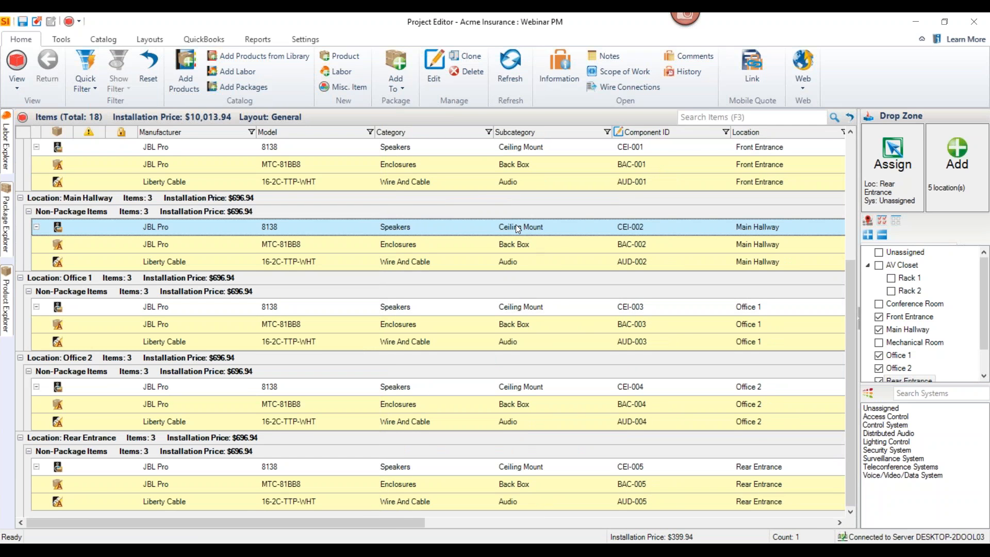
scroll(515, 225, "up", 1)
scroll(515, 225, "up", 2)
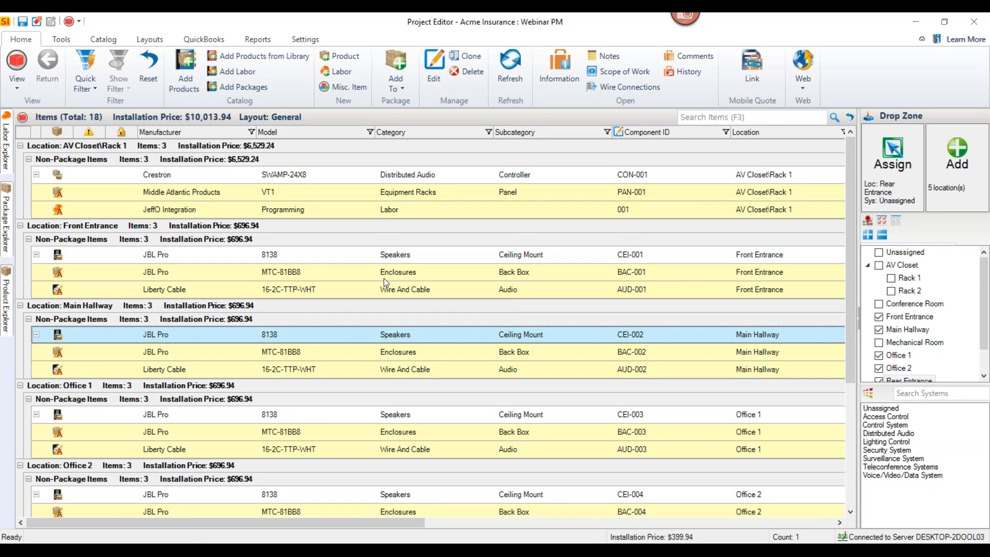
scroll(383, 281, "down", 3)
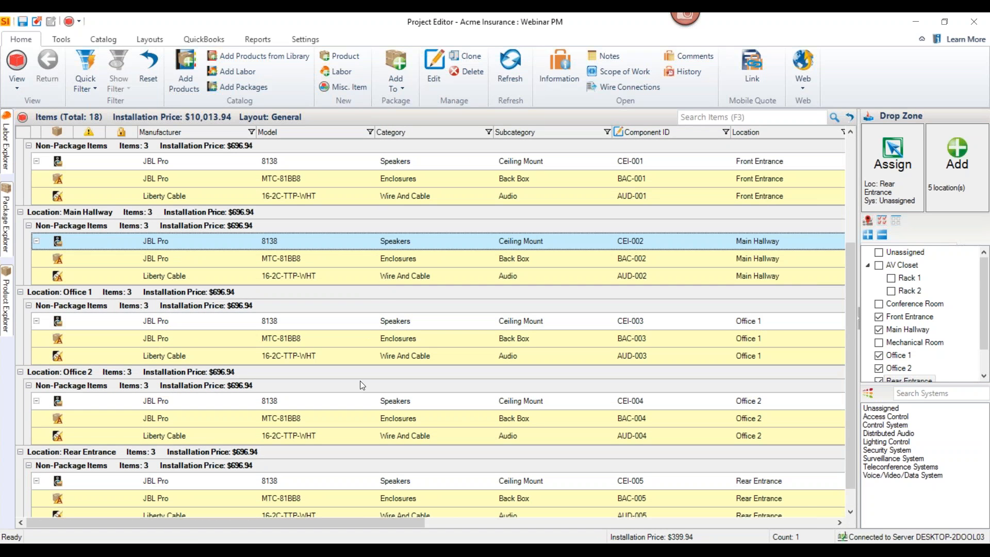
scroll(351, 261, "up", 3)
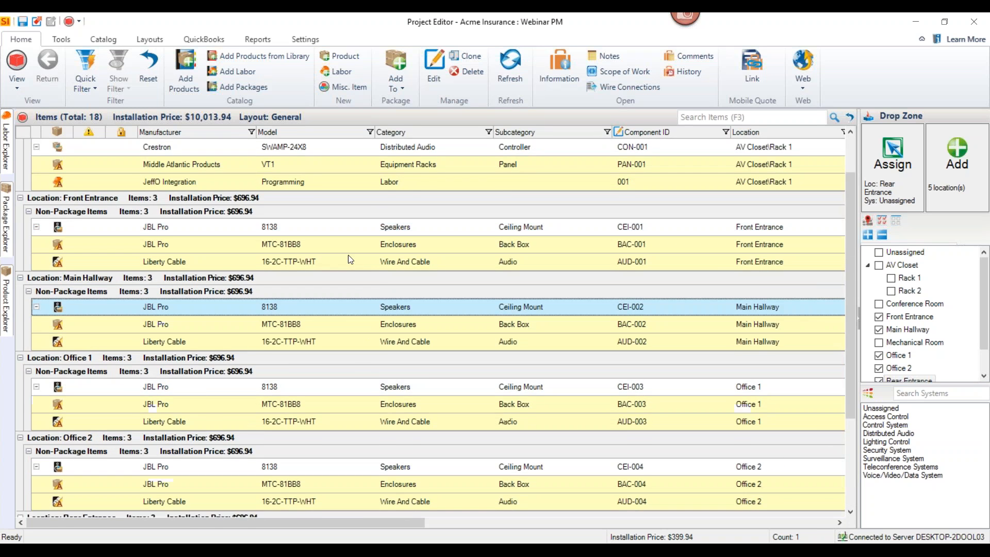
scroll(351, 259, "up", 1)
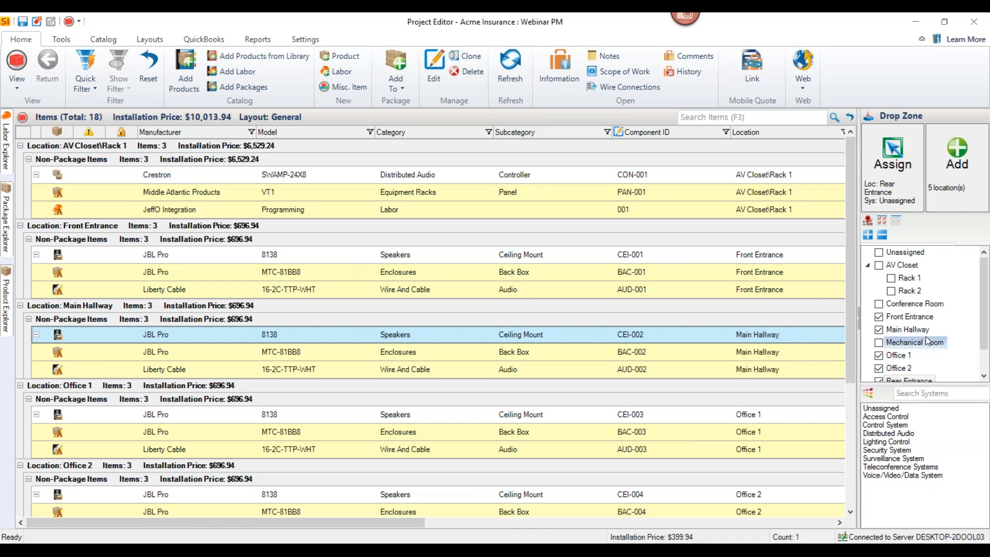
Clear the chosen locations and target the Conference Room with the Voice/Video/Data System
left_click(898, 227)
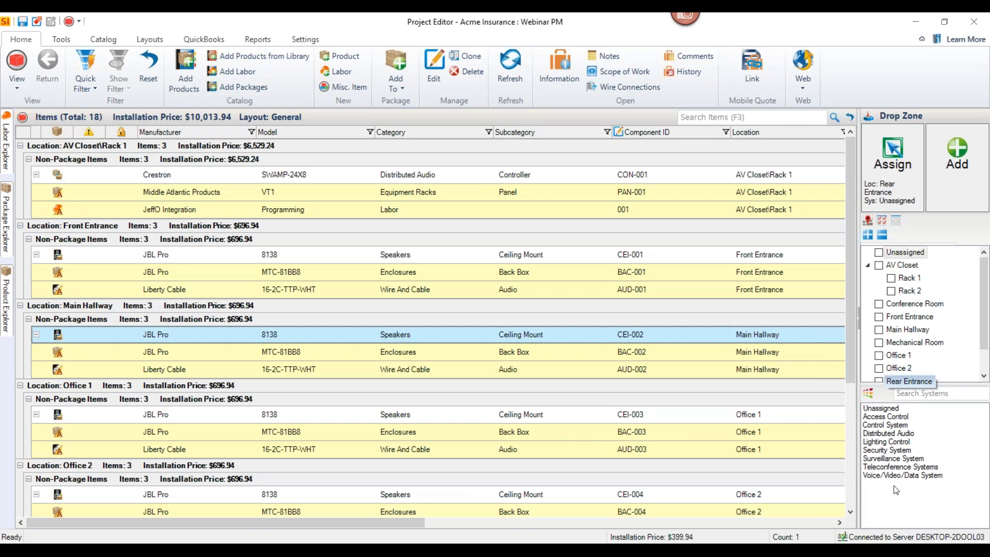
left_click(883, 475)
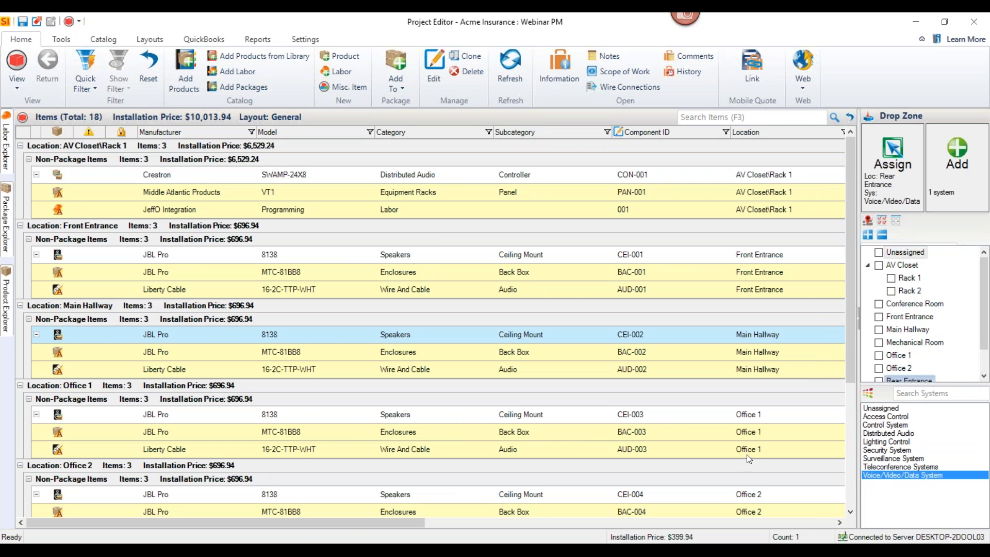
left_click(879, 304)
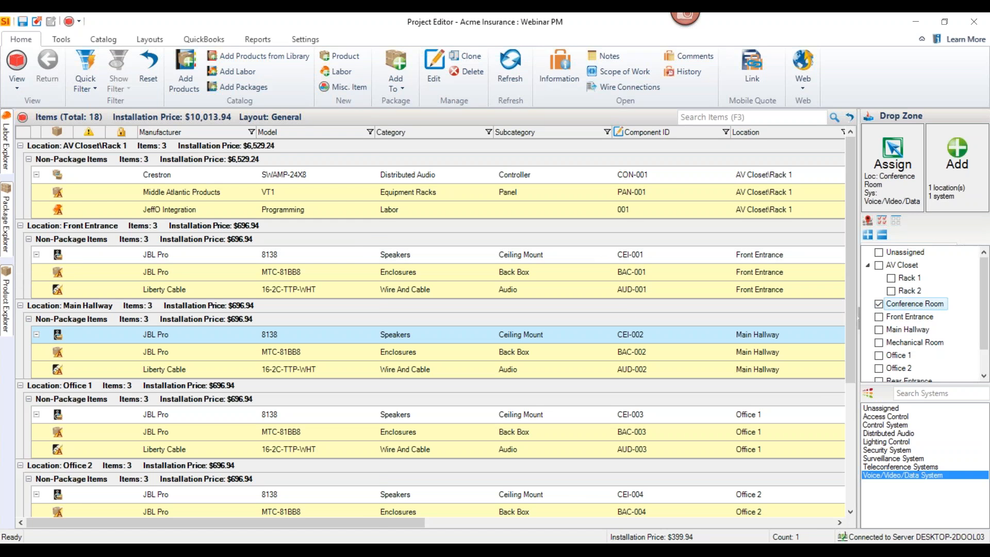
Add the 4-Port Media Plate package to the Conference Room in the project items and collapse its item group
mouse_move(13, 246)
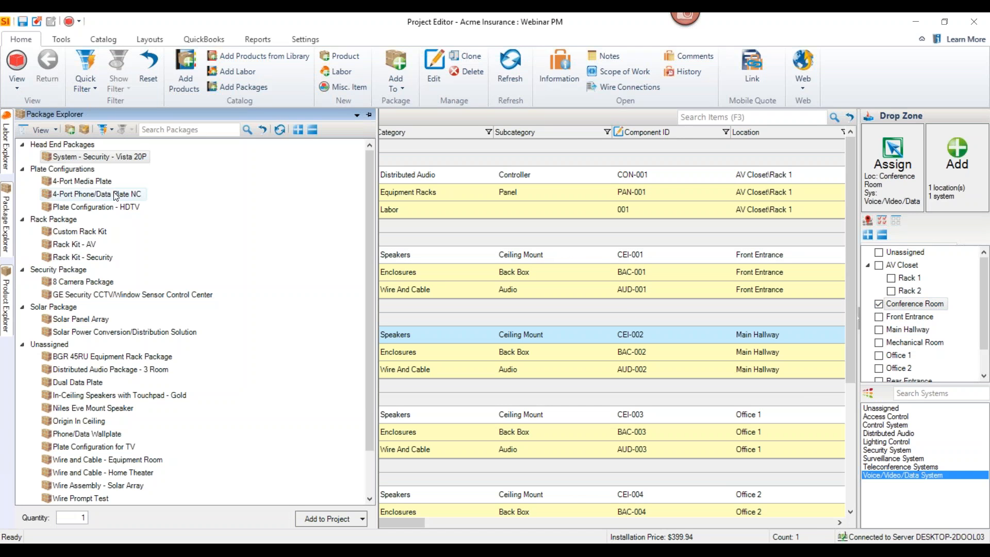
left_click(73, 184)
left_click_drag(75, 184, 489, 253)
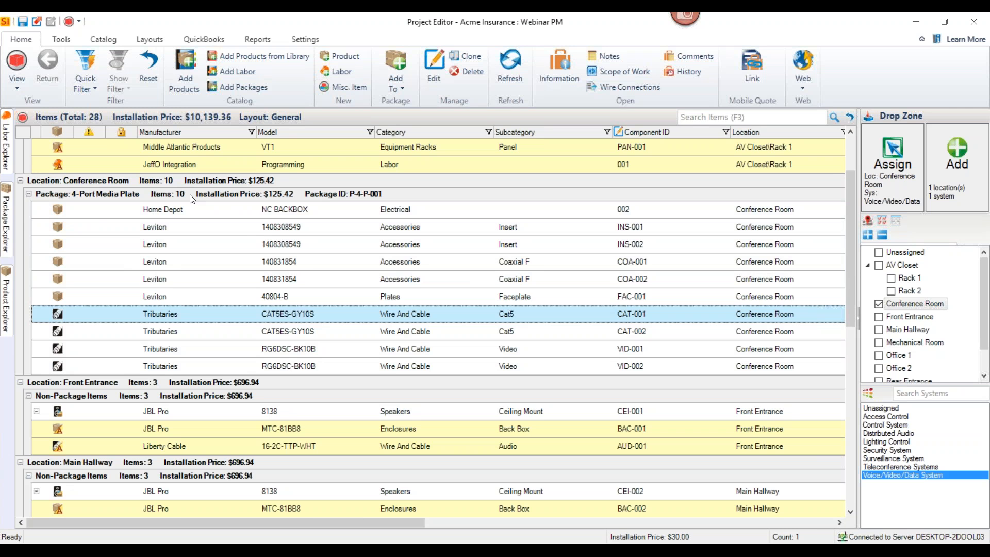
left_click(29, 193)
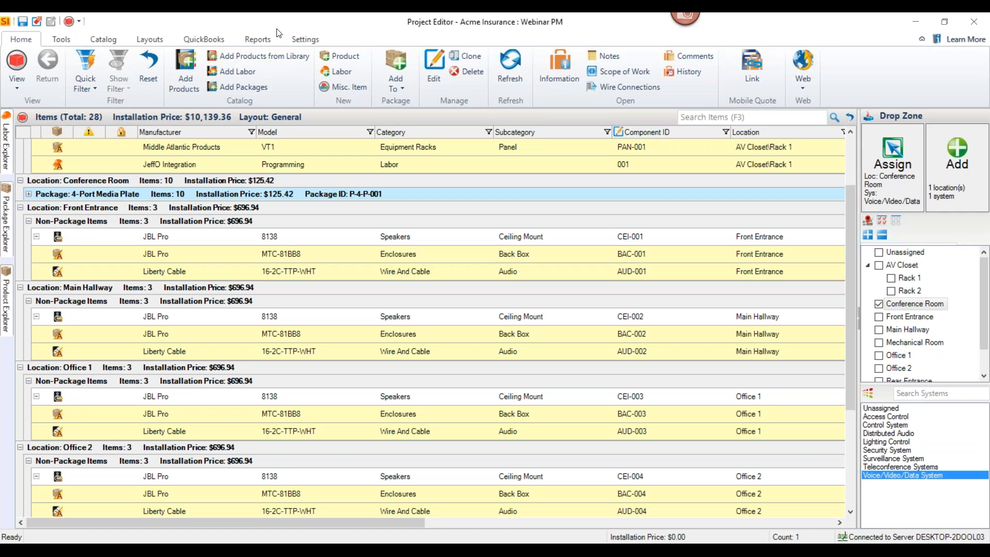
Browse the client report templates available for the project, including Proposal With Images, and close the list
left_click(261, 41)
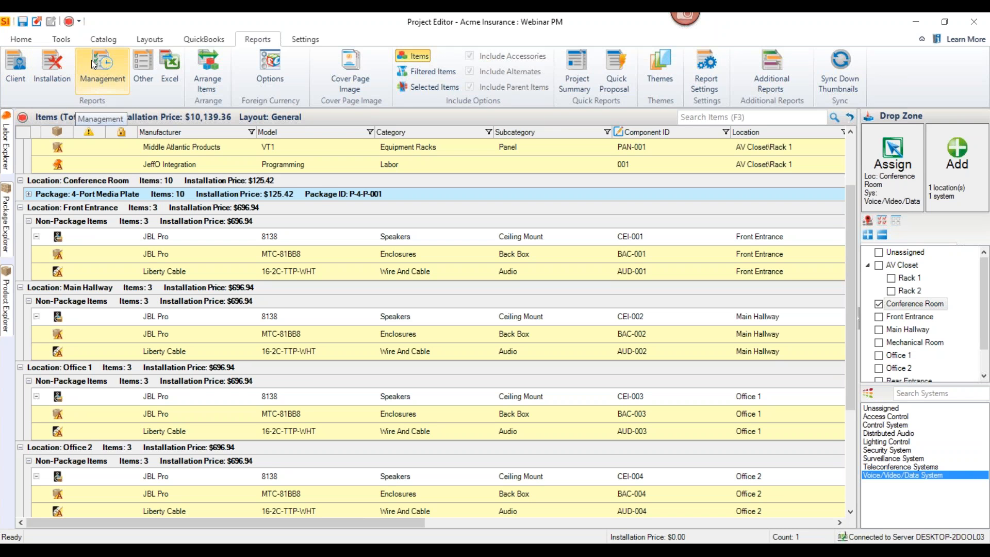
left_click(24, 69)
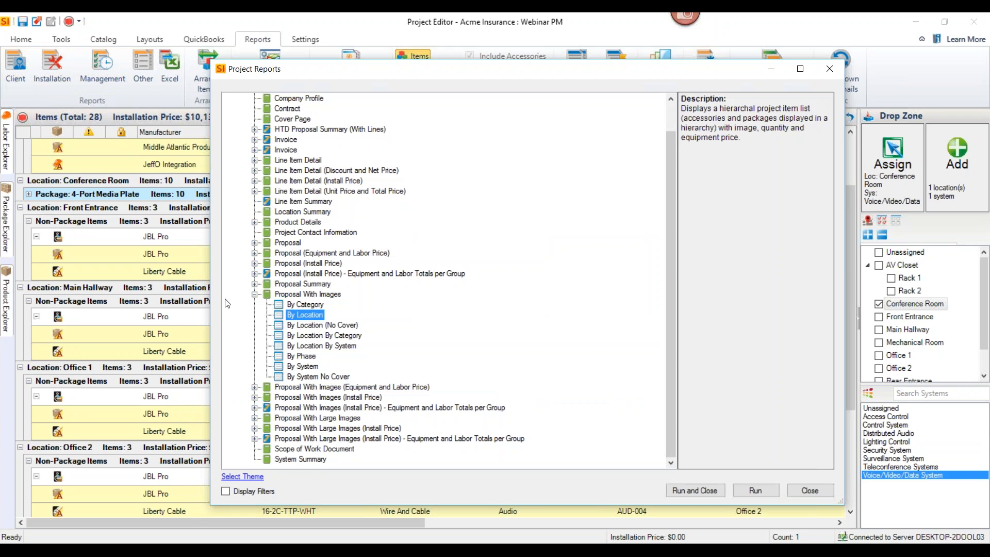
left_click_drag(668, 237, 666, 206)
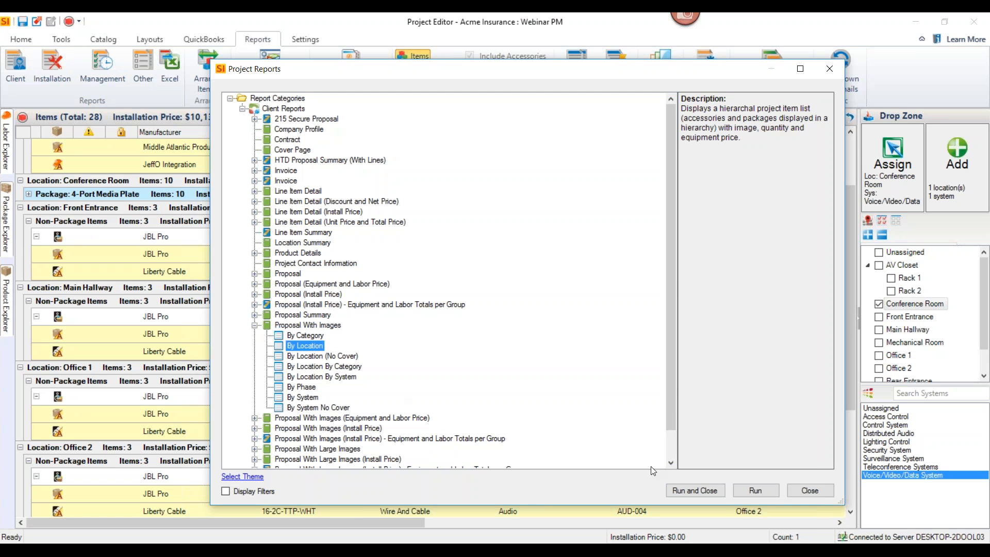
left_click(809, 490)
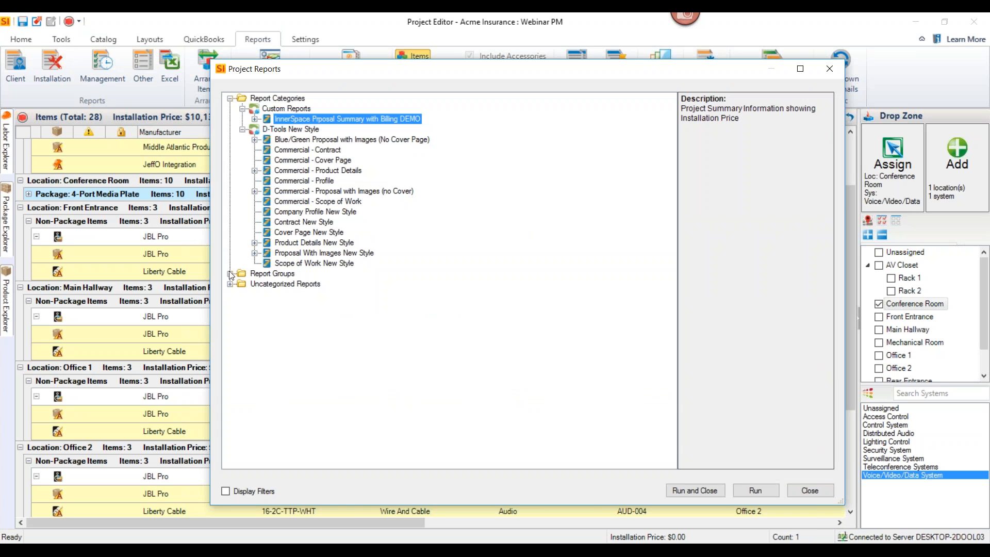
Generate the Commercial Proposal Package from the report groups and review its cover page
left_click(230, 274)
double_click(274, 284)
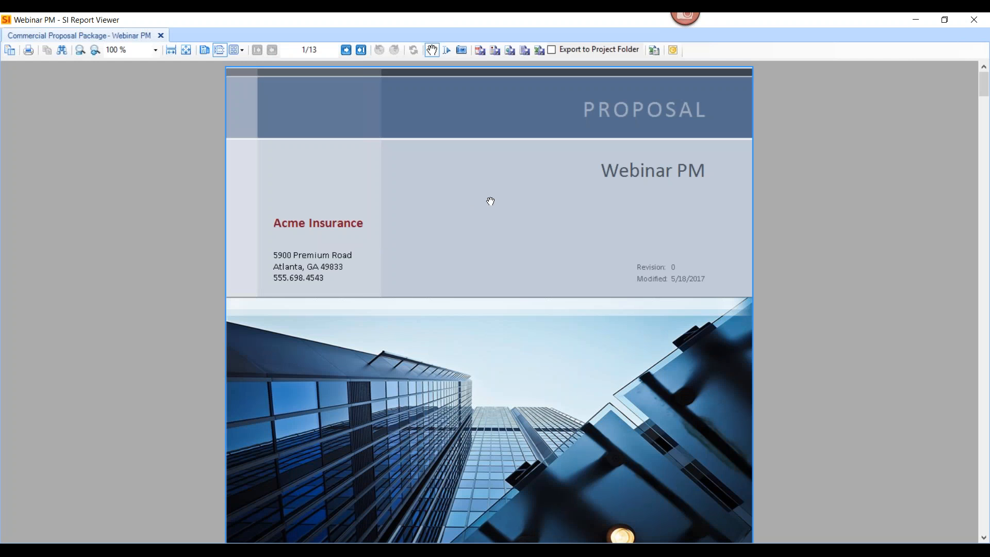
scroll(482, 203, "down", 1)
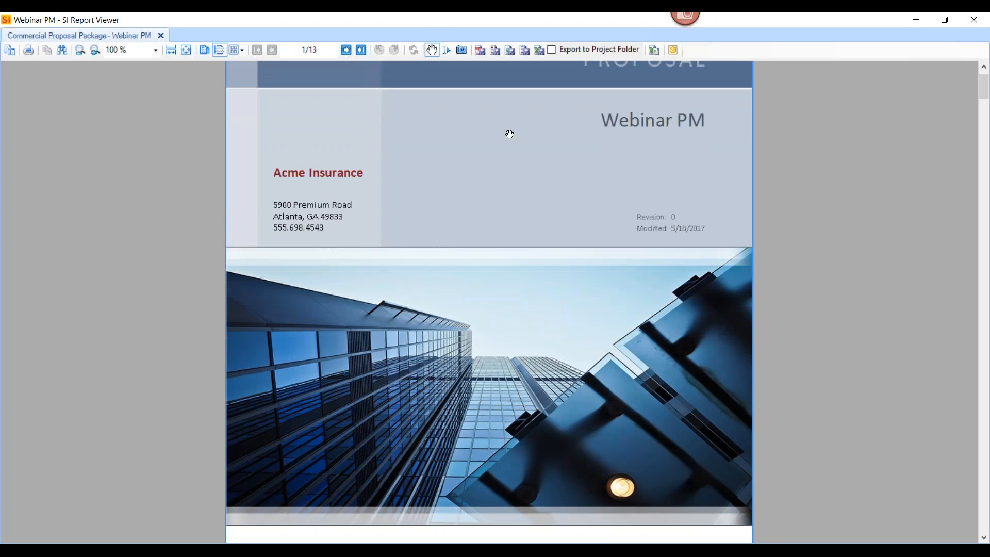
scroll(508, 183, "up", 1)
scroll(511, 164, "down", 3)
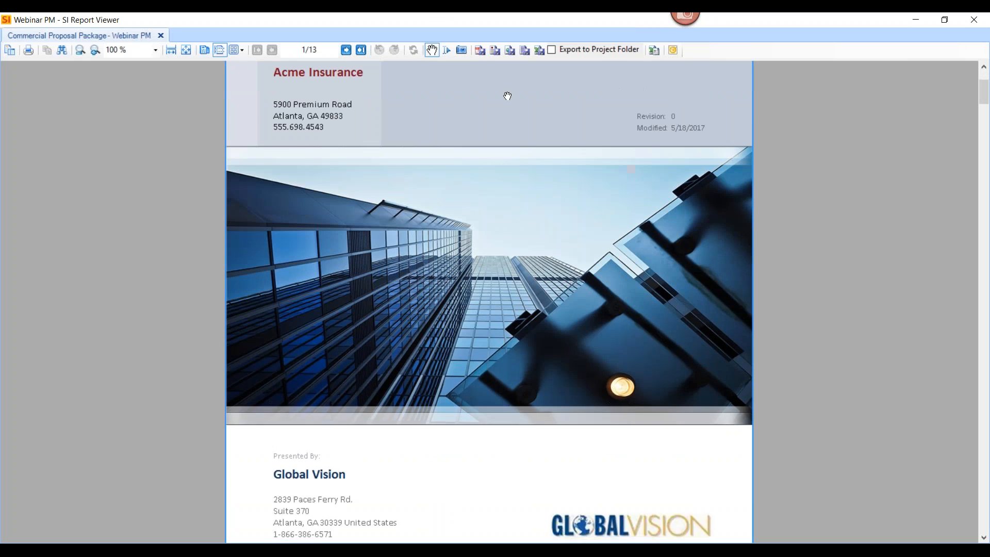
scroll(507, 93, "up", 3)
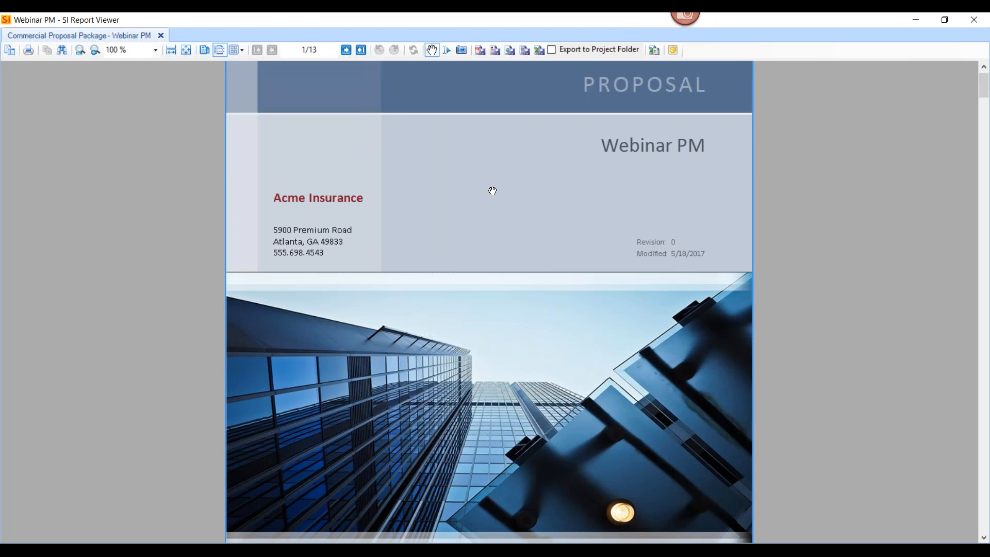
scroll(492, 191, "down", 2)
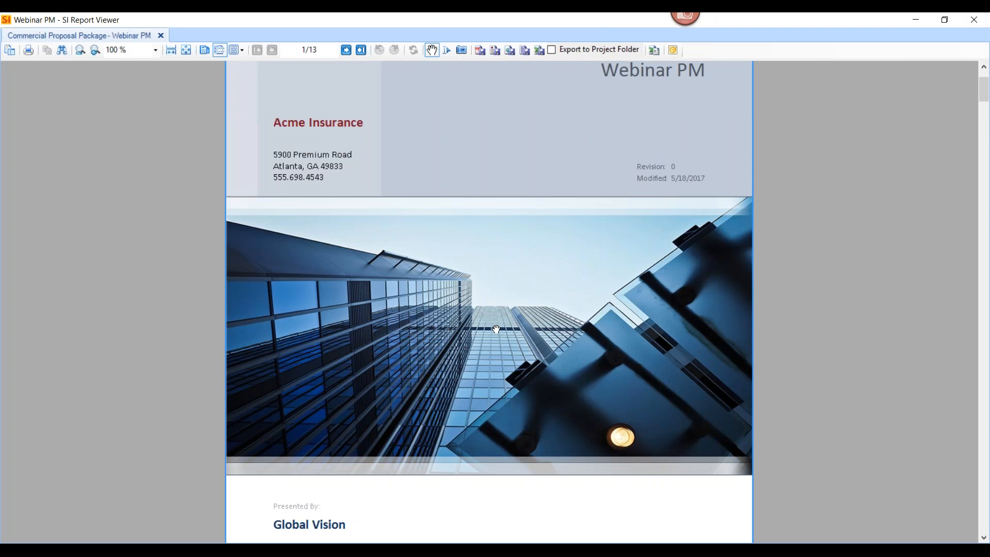
Read through the proposal's company profile and scope of work pages
scroll(531, 297, "down", 12)
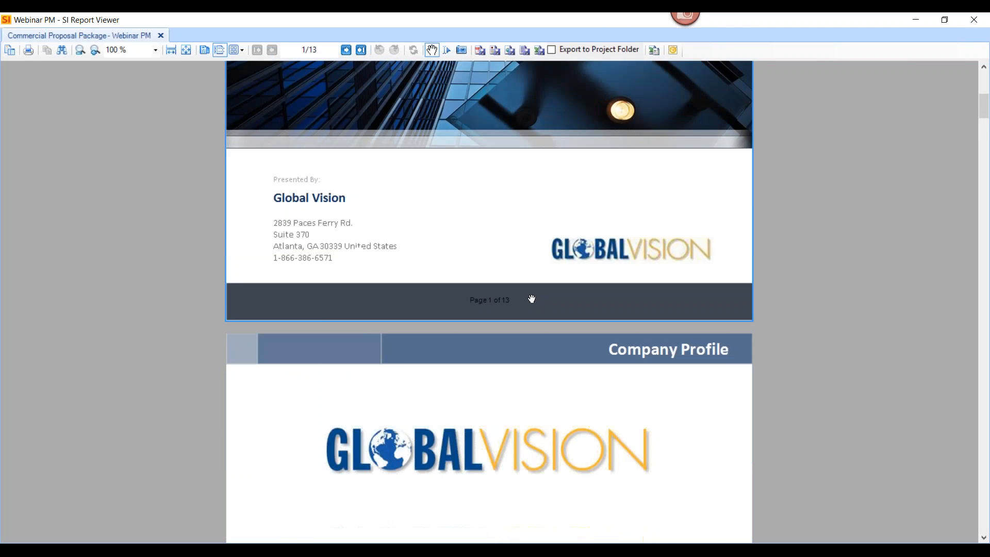
scroll(531, 298, "down", 3)
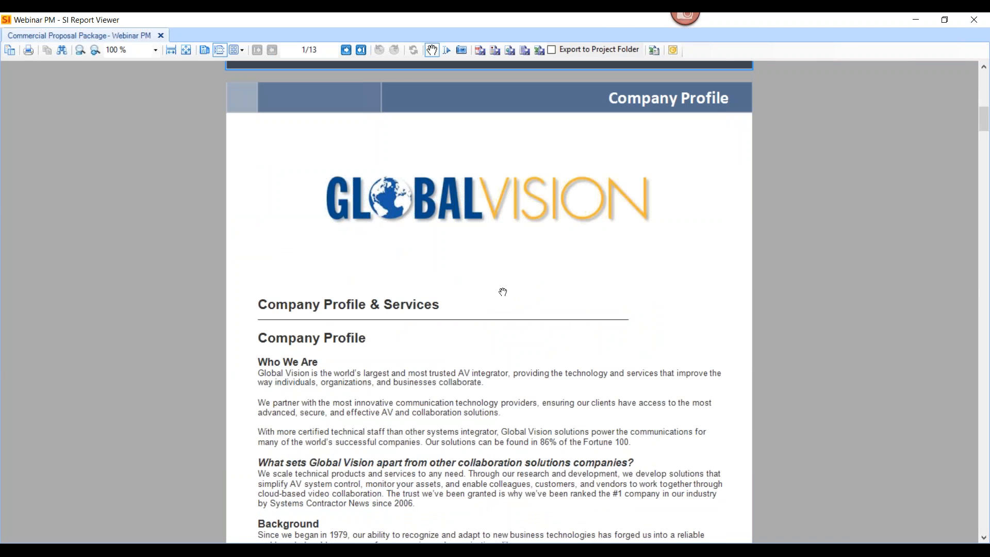
scroll(503, 292, "down", 10)
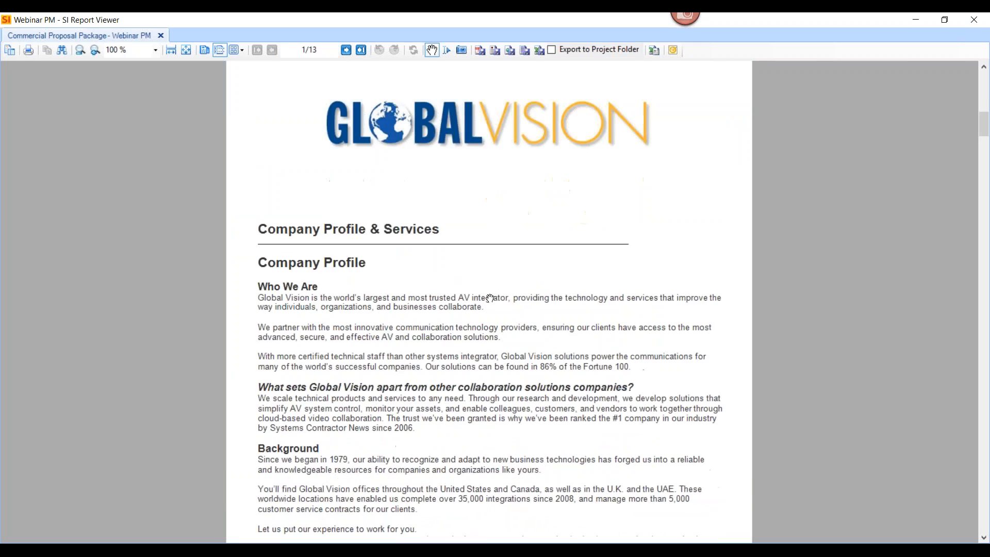
scroll(492, 291, "down", 20)
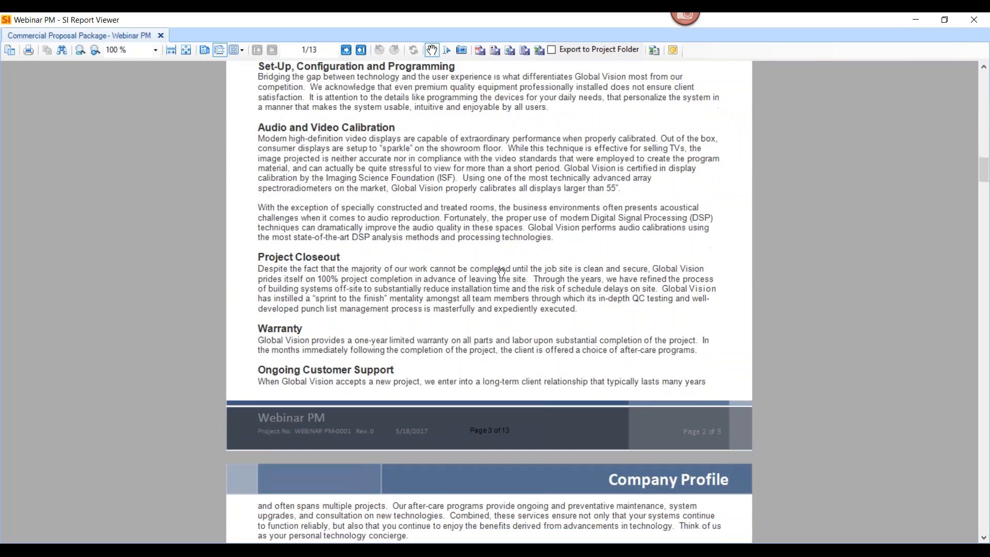
scroll(476, 259, "down", 18)
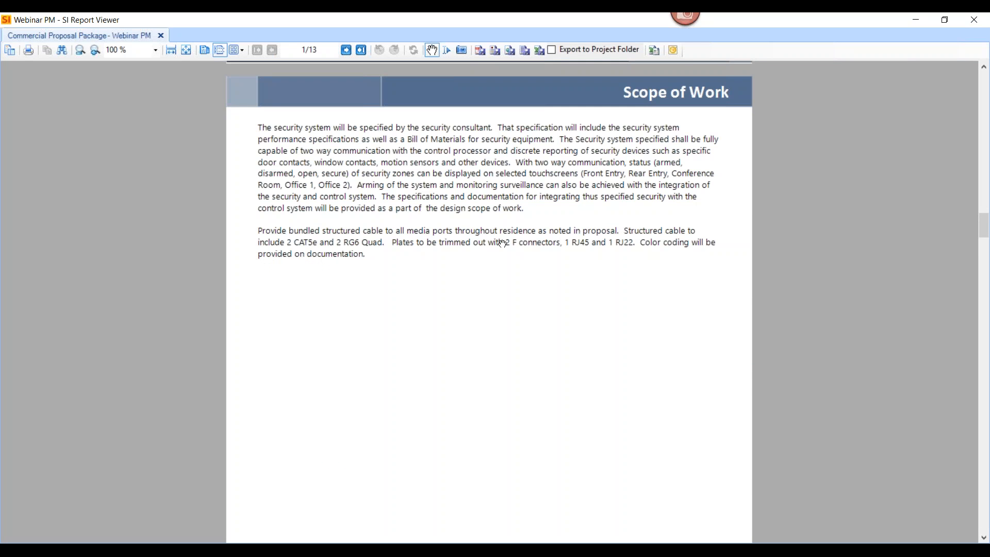
scroll(520, 240, "down", 20)
Review the proposal's equipment and prices listed for each location, from AV Closet: Rack 1 through the project subtotal
scroll(530, 231, "down", 15)
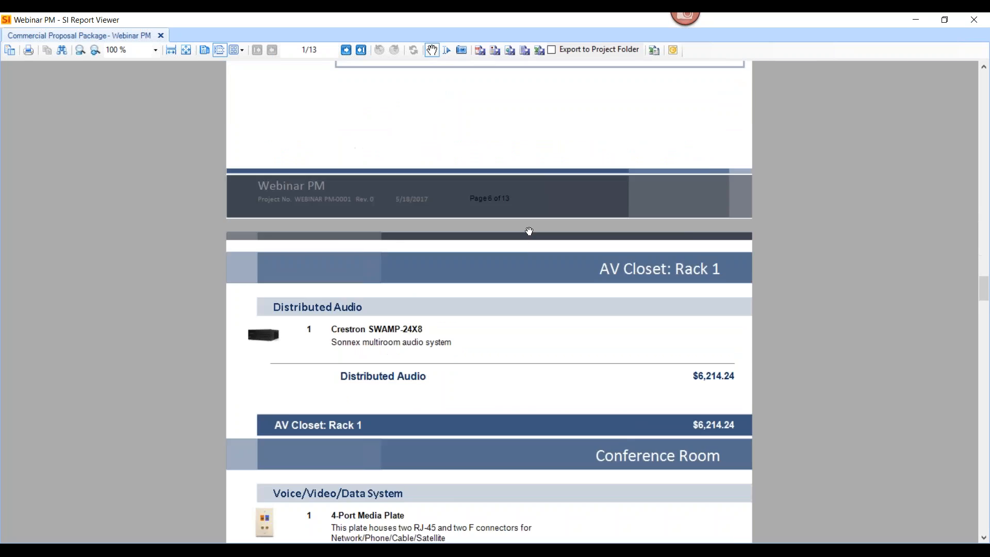
scroll(533, 223, "up", 1)
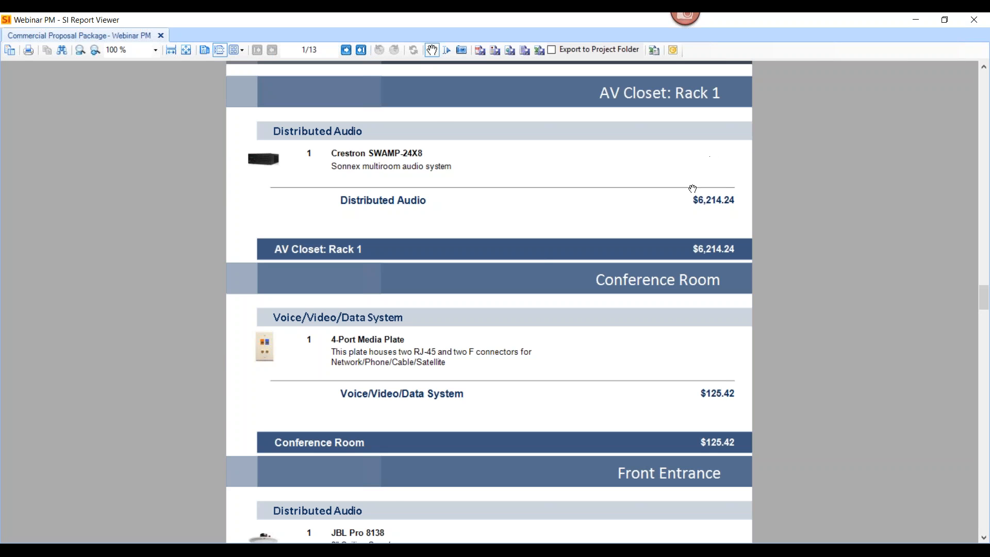
scroll(691, 189, "down", 1)
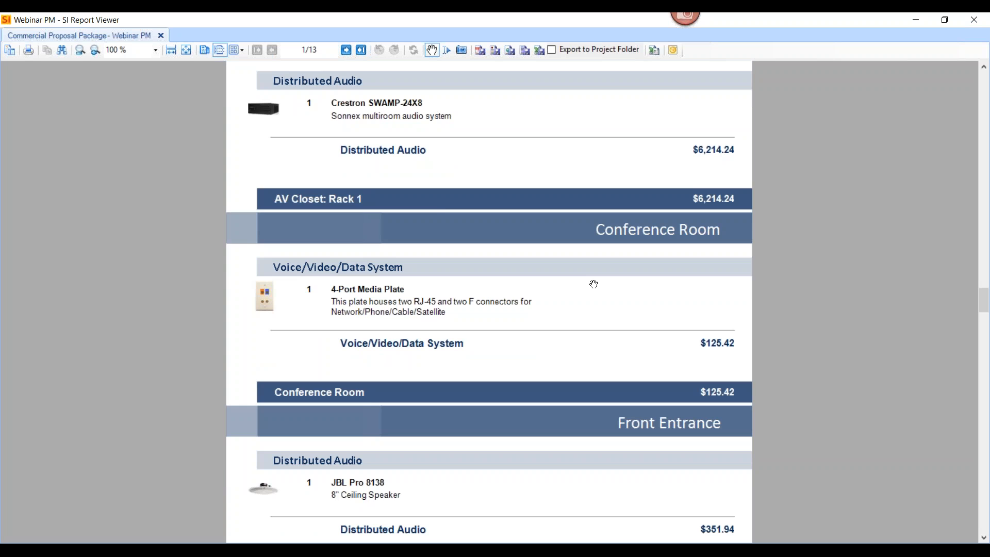
scroll(593, 282, "down", 5)
scroll(592, 283, "down", 18)
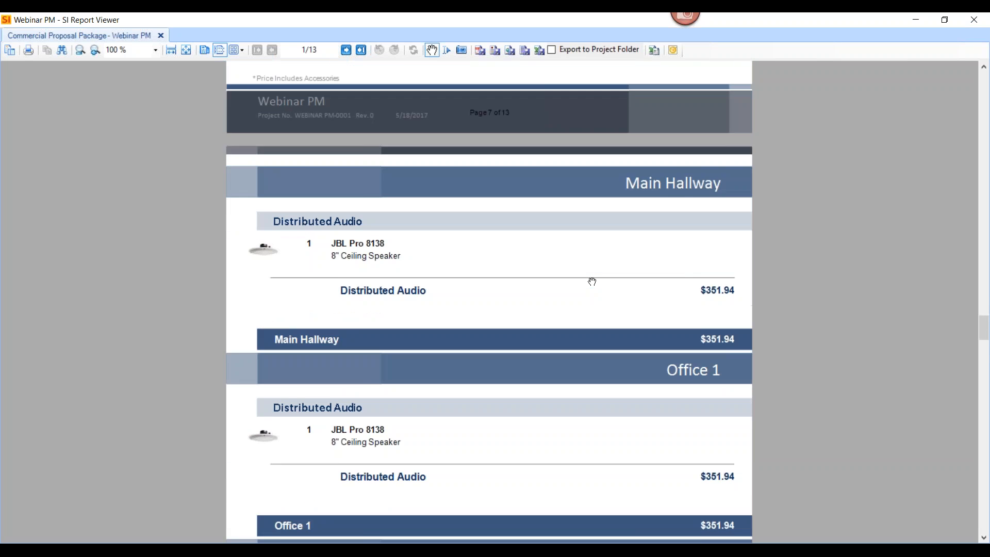
scroll(608, 286, "down", 13)
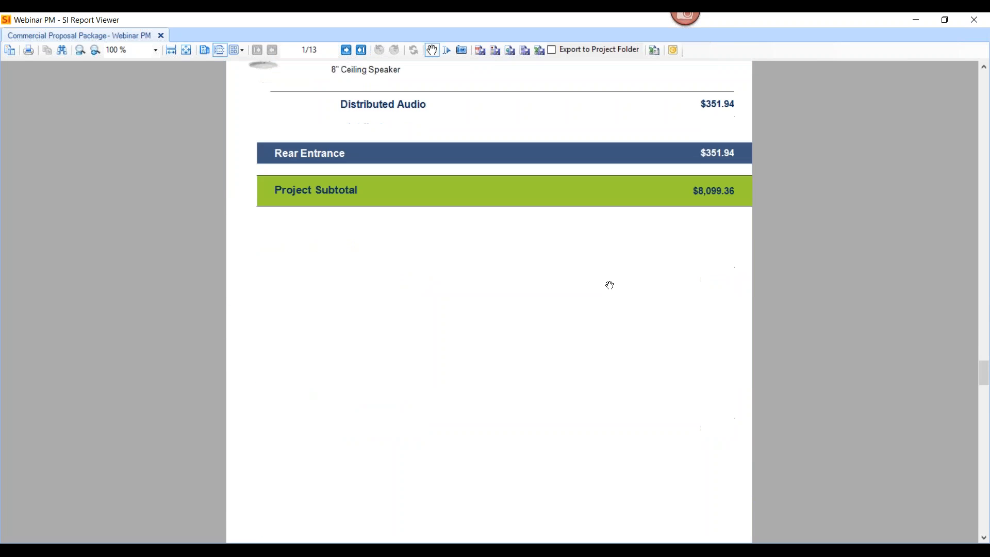
Review the proposal's project summary, general contract provisions, payment schedule and signature lines
scroll(541, 212, "up", 1)
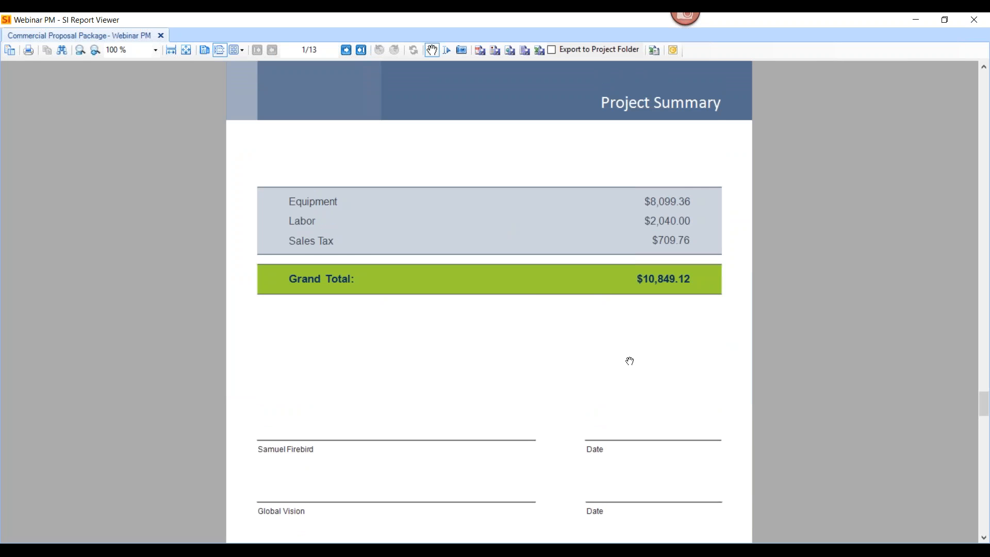
scroll(618, 352, "down", 2)
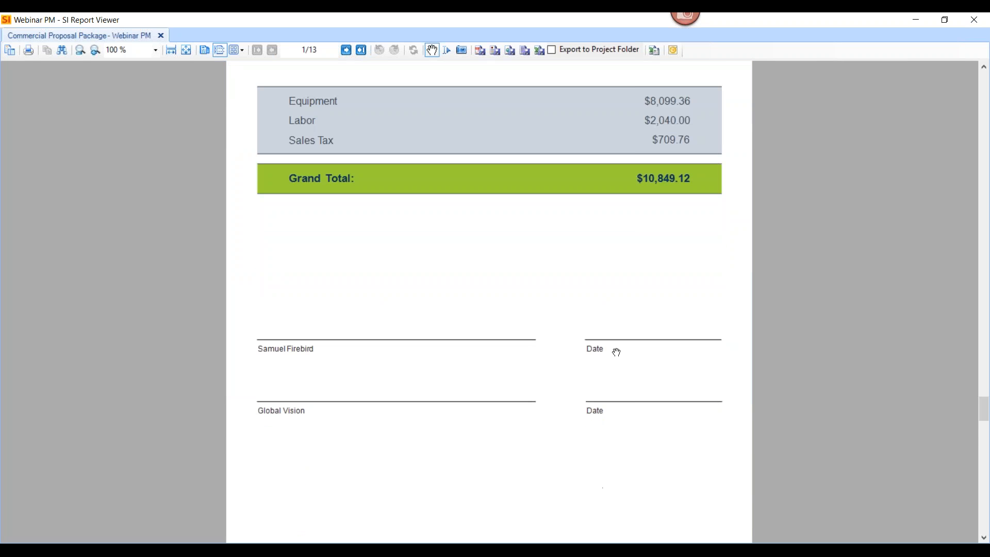
scroll(618, 352, "down", 10)
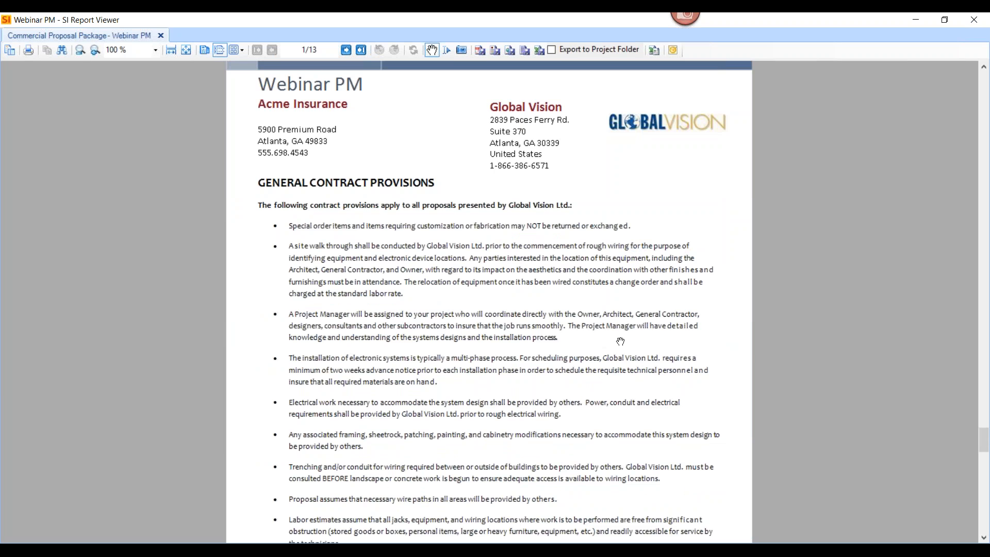
scroll(620, 341, "down", 15)
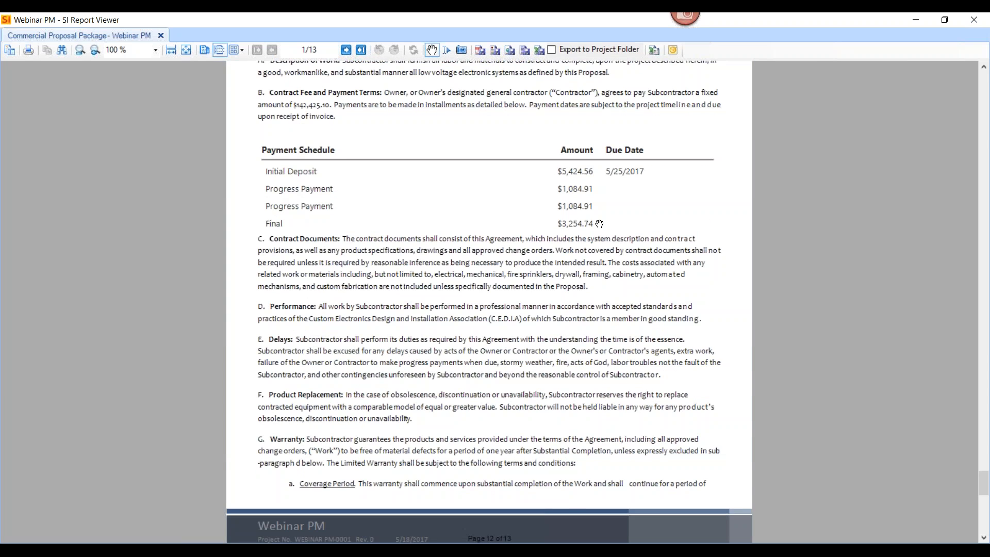
scroll(598, 227, "down", 8)
scroll(597, 230, "down", 3)
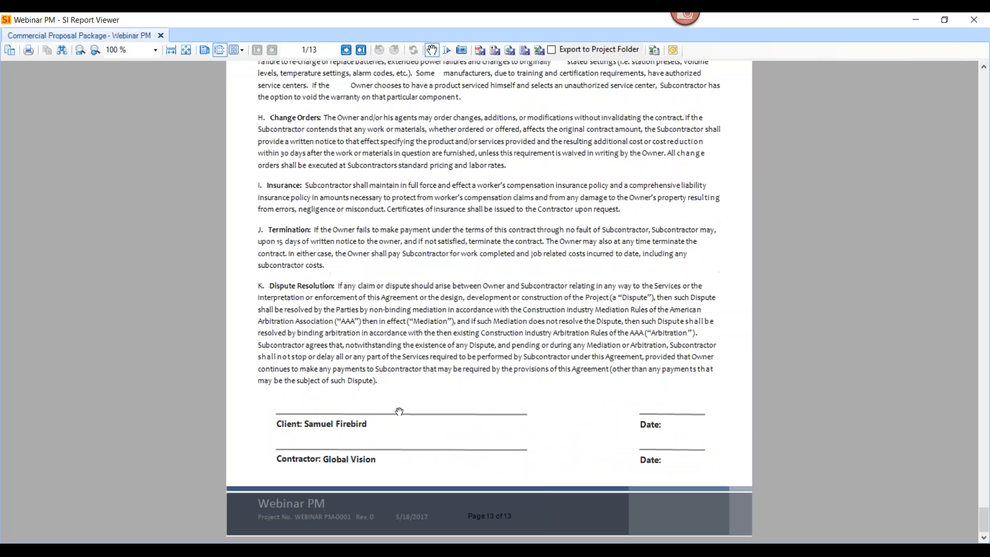
scroll(553, 417, "up", 16)
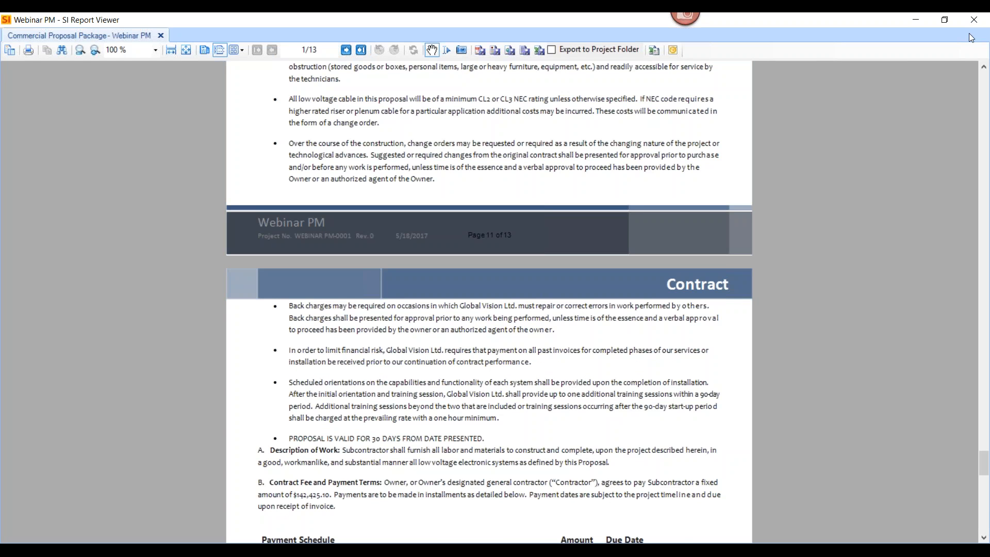
Close the proposal and look over the available management reports, such as the Pick List, without running one
left_click(974, 20)
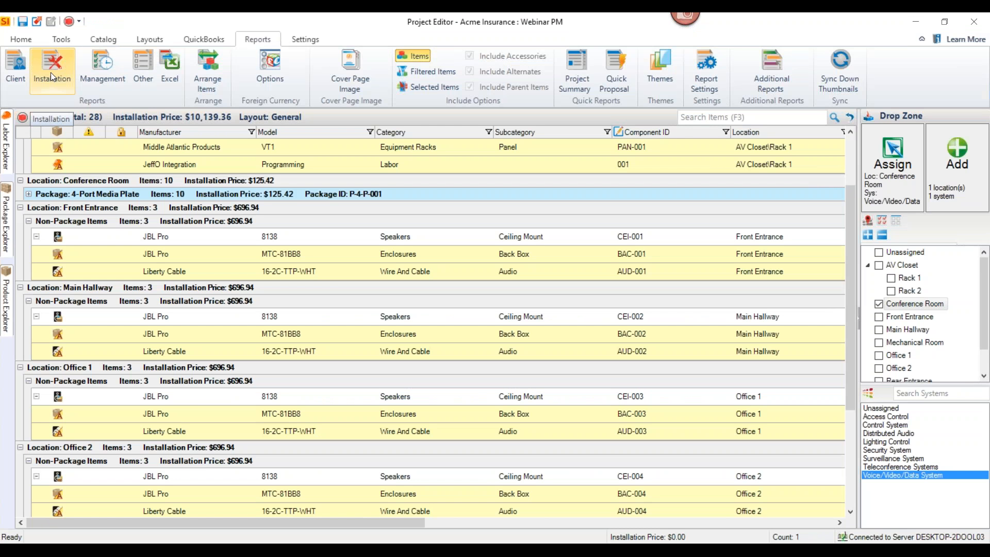
left_click(99, 77)
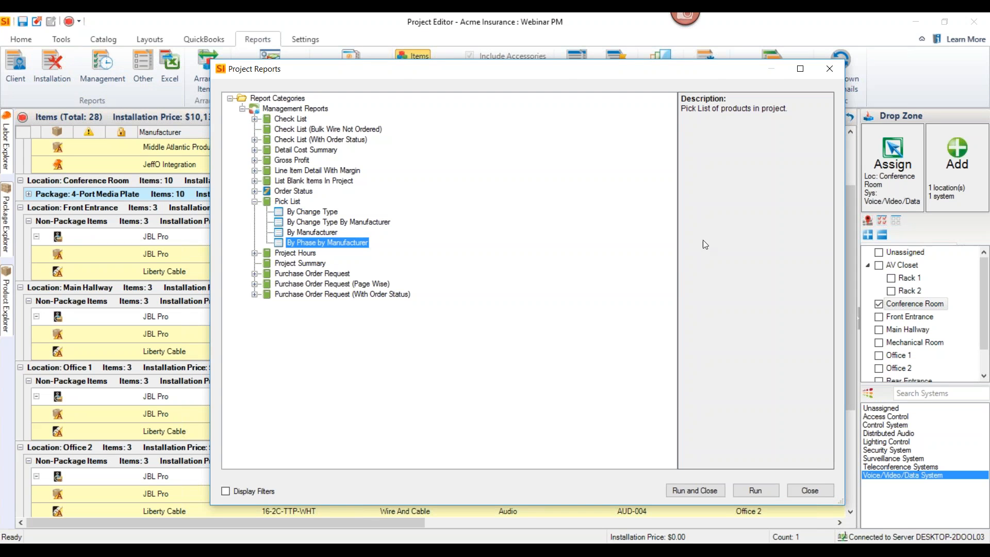
left_click(829, 69)
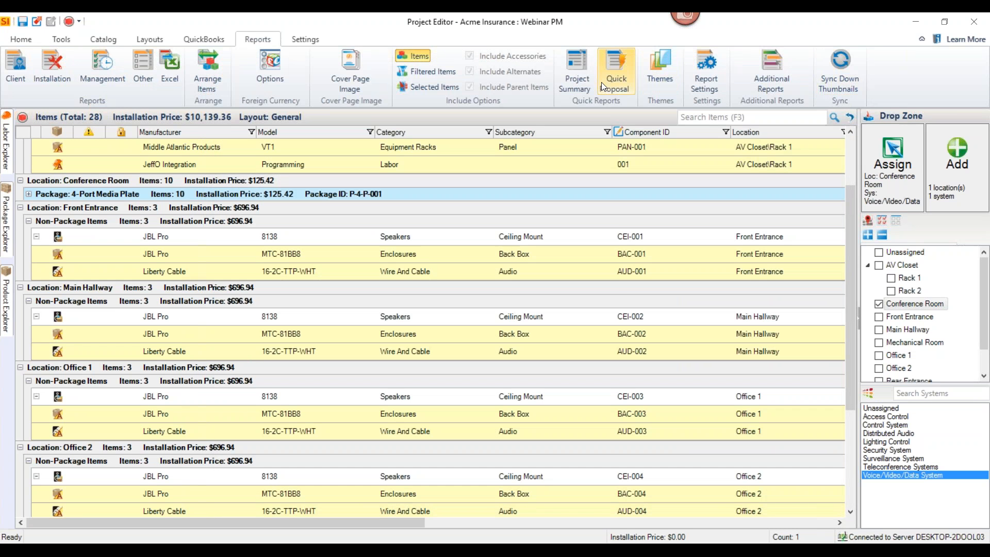
Generate the Project Summary quick report and review its equipment, labor, project total and profit analysis sections
left_click(581, 82)
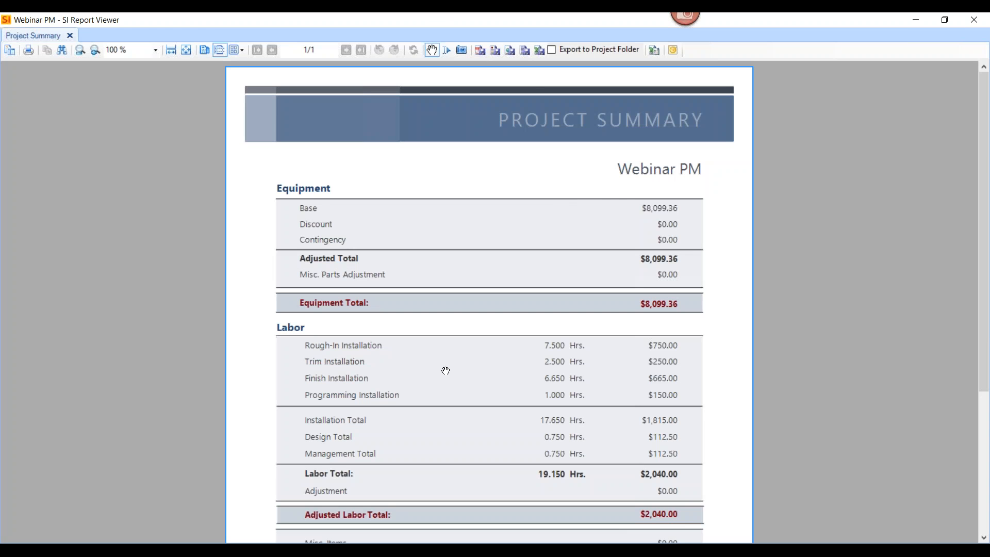
scroll(448, 354, "down", 3)
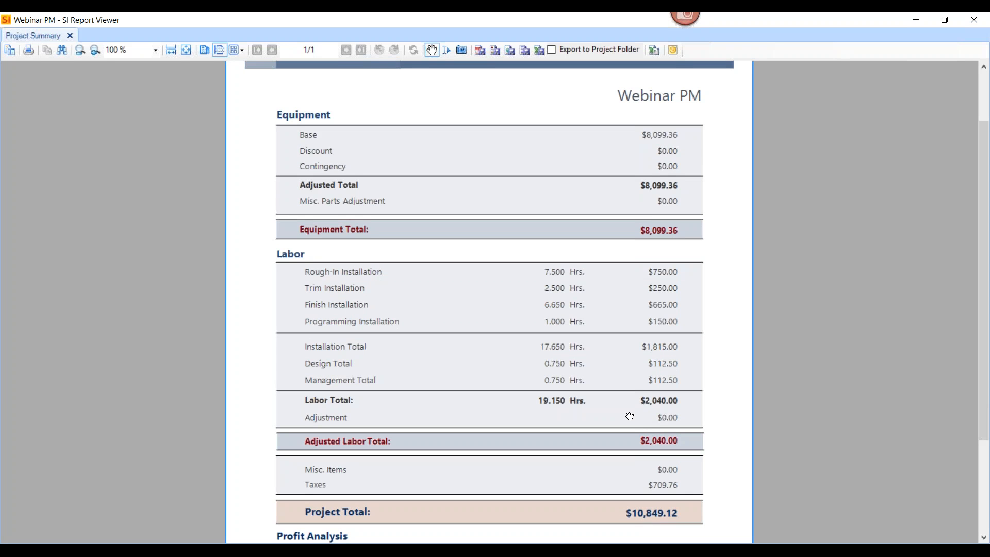
left_click_drag(650, 437, 644, 282)
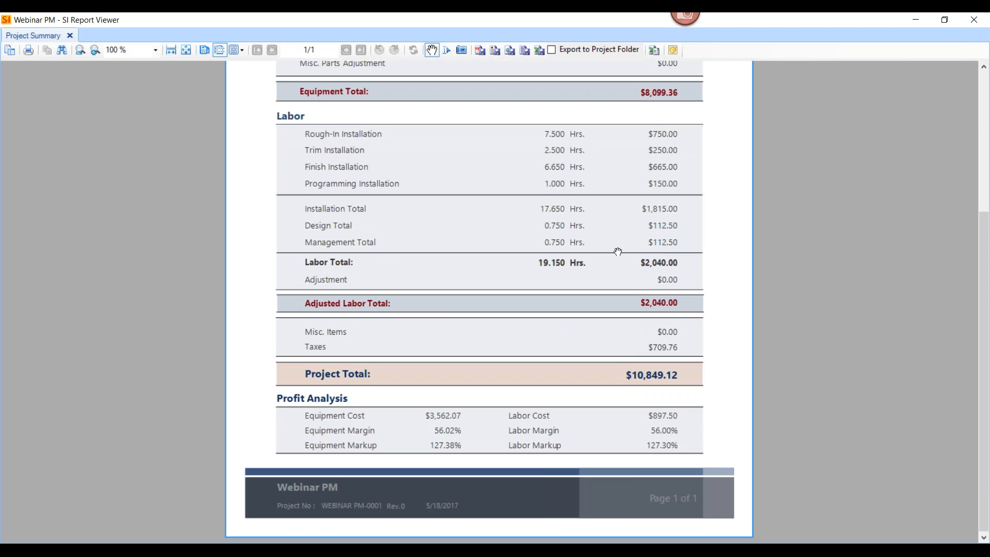
left_click_drag(617, 243, 627, 437)
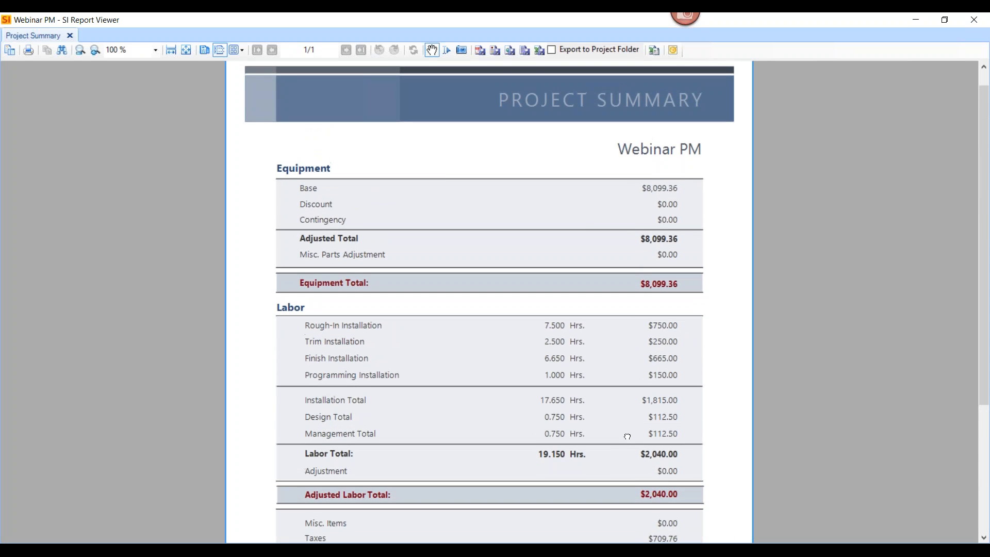
Close the Project Summary report, then save and close the Webinar PM project
left_click(974, 20)
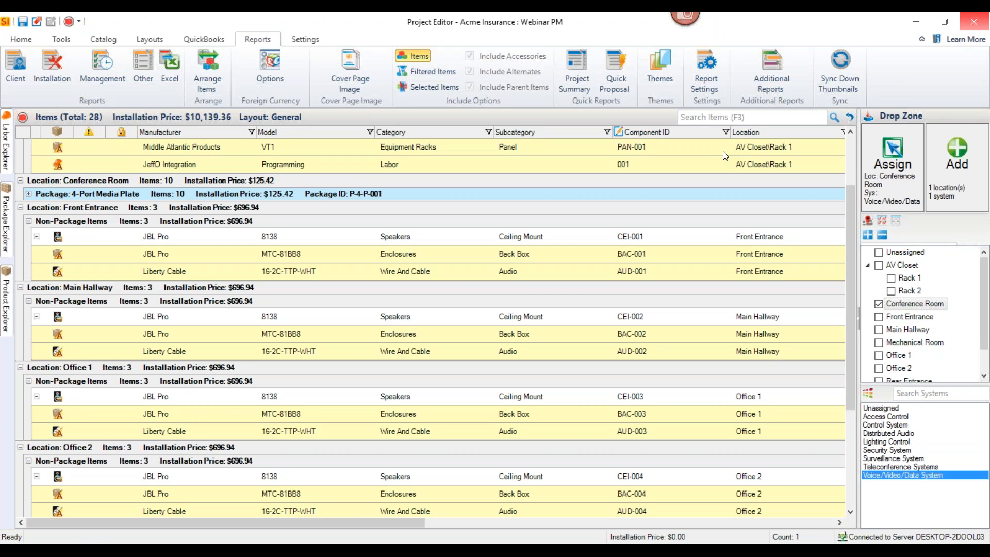
left_click(22, 21)
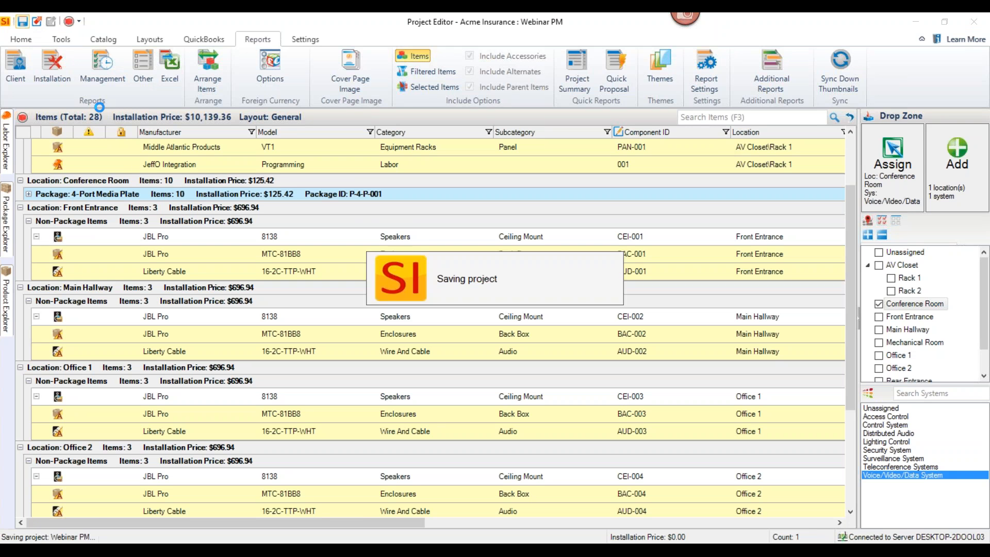
left_click(973, 24)
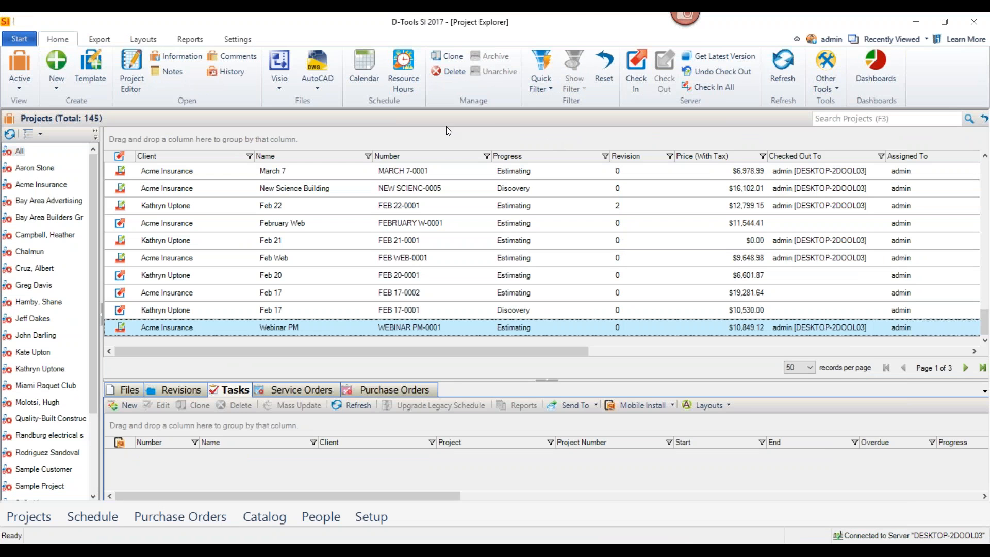
Create a new Visio drawing for the Webinar PM project from the D-Tools SI 36 x 24 template
left_click(289, 80)
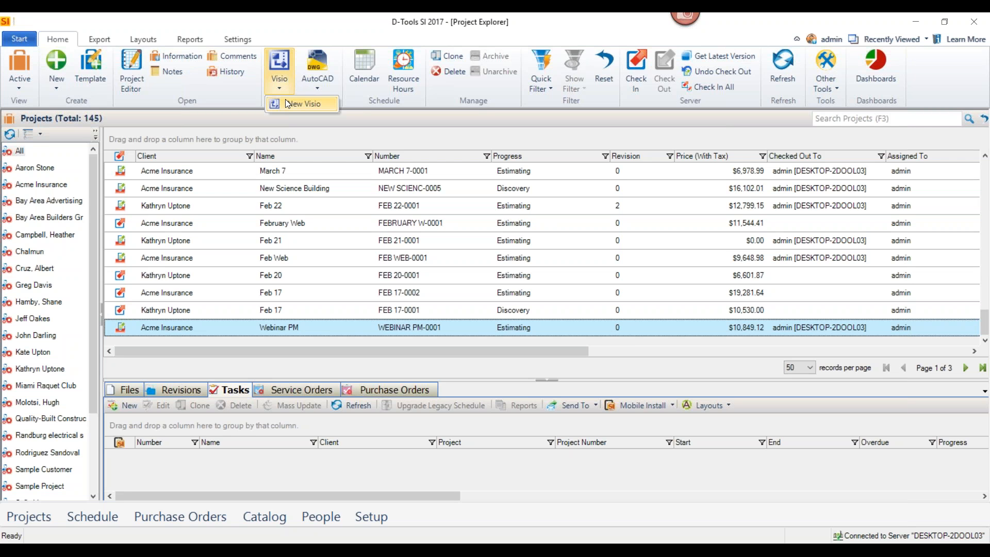
left_click(285, 101)
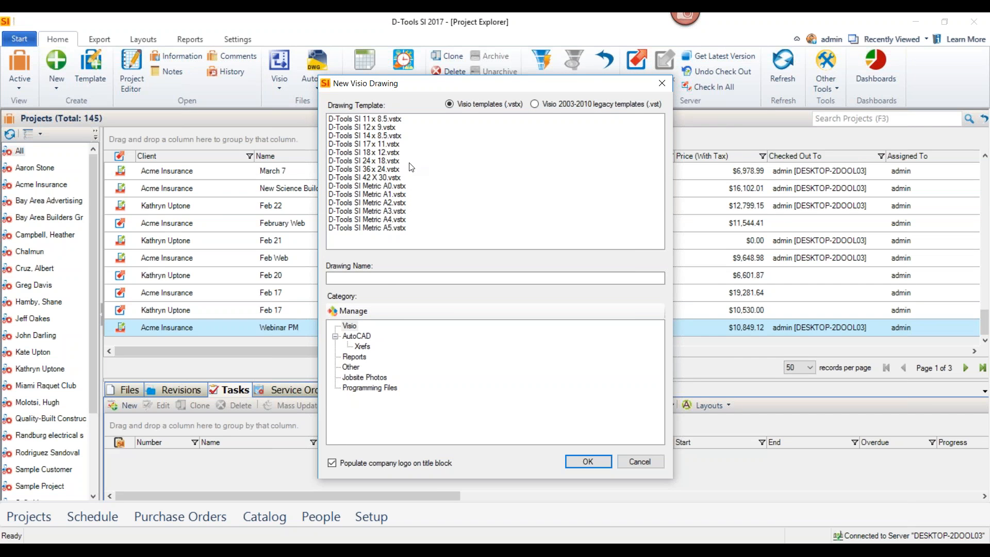
double_click(397, 169)
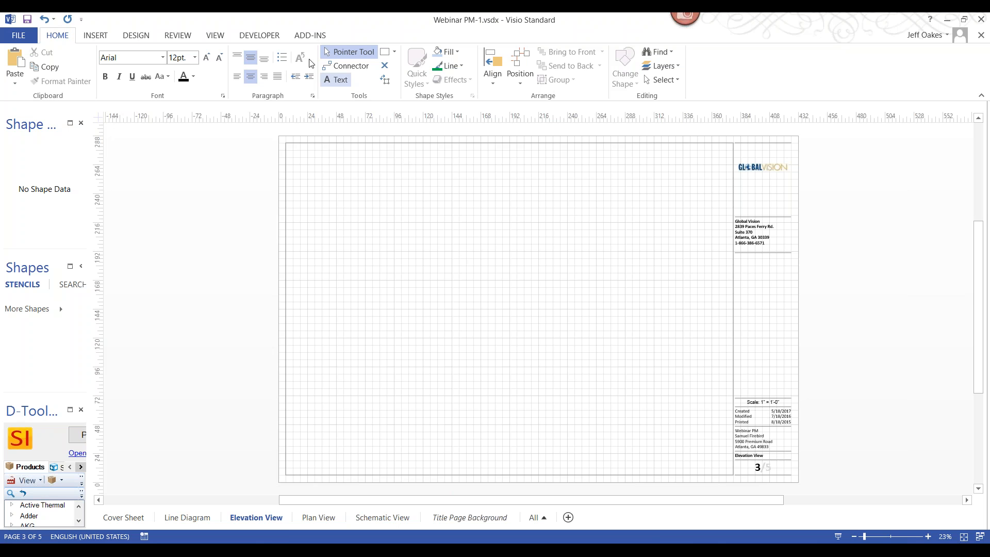
Hide the drawing grid and check the title block's logo, company, scale, date and project details on the Elevation View page
left_click(214, 36)
left_click(57, 77)
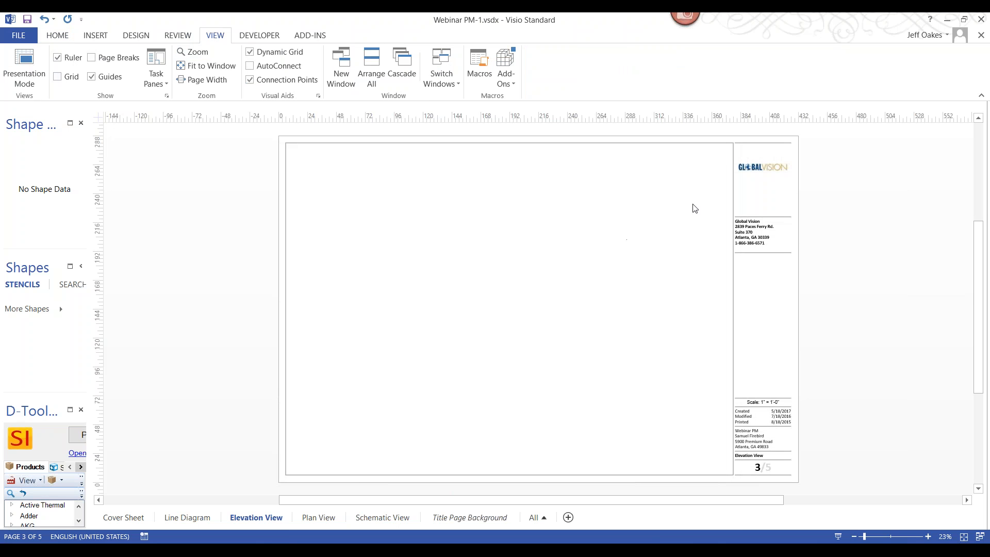
scroll(767, 161, "up", 3)
scroll(767, 162, "up", 2)
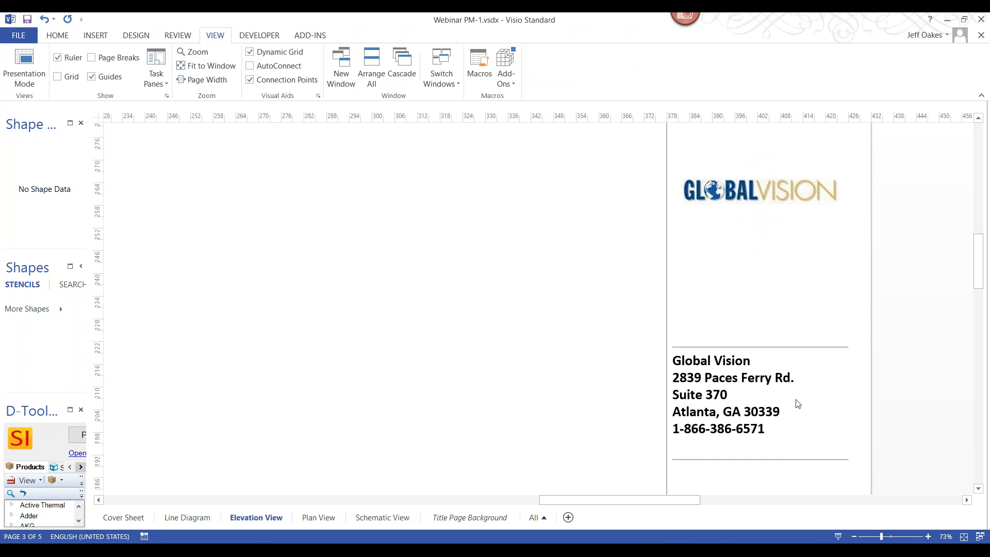
left_click_drag(978, 276, 974, 355)
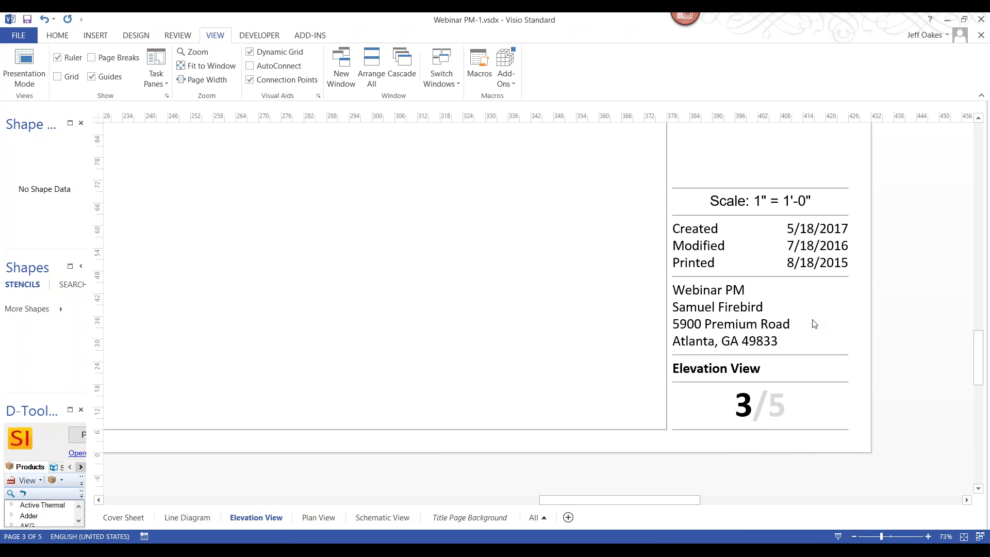
key("ctrl+shift+w")
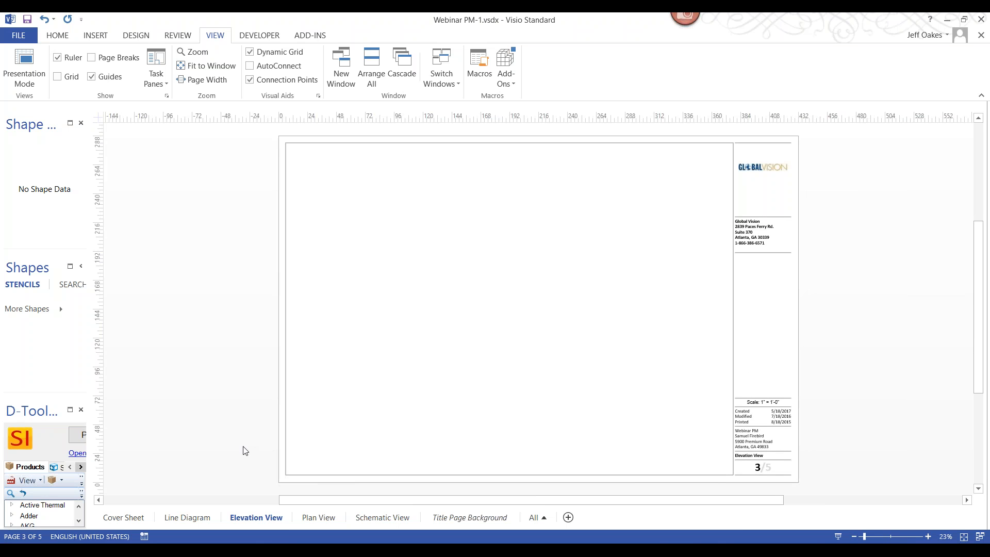
Go to the Line Diagram page and arrange the Project Editor and Visio windows side by side
left_click(192, 517)
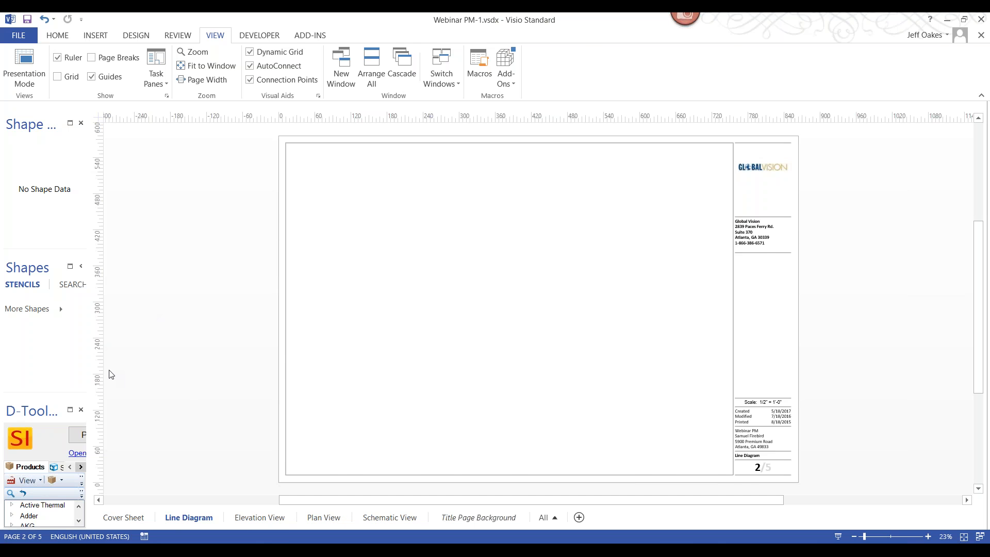
left_click(80, 434)
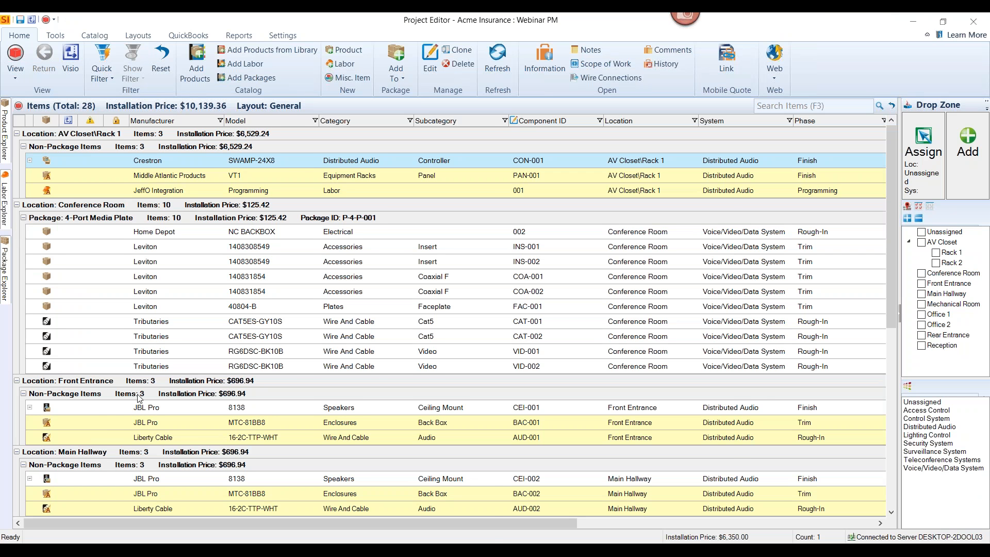
key("super+Left")
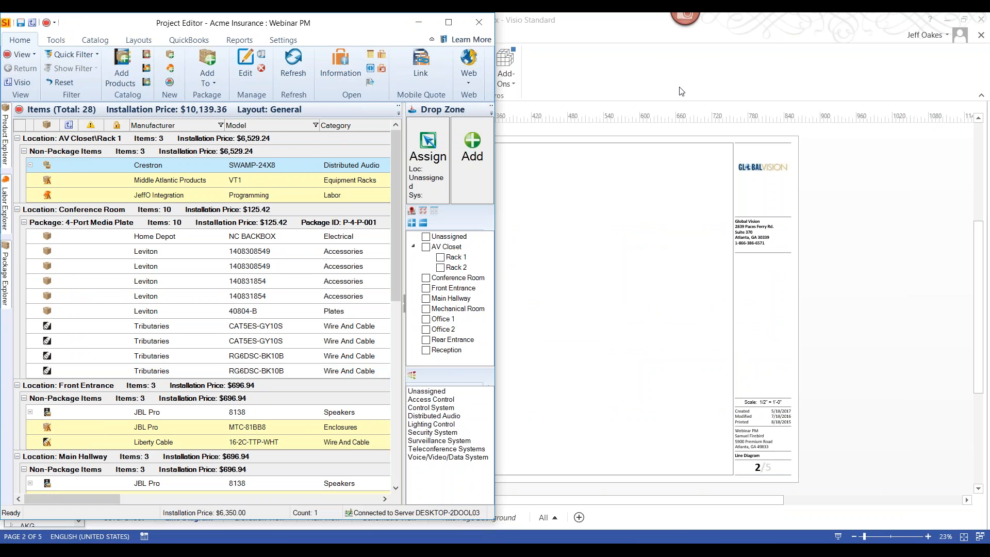
left_click(625, 34)
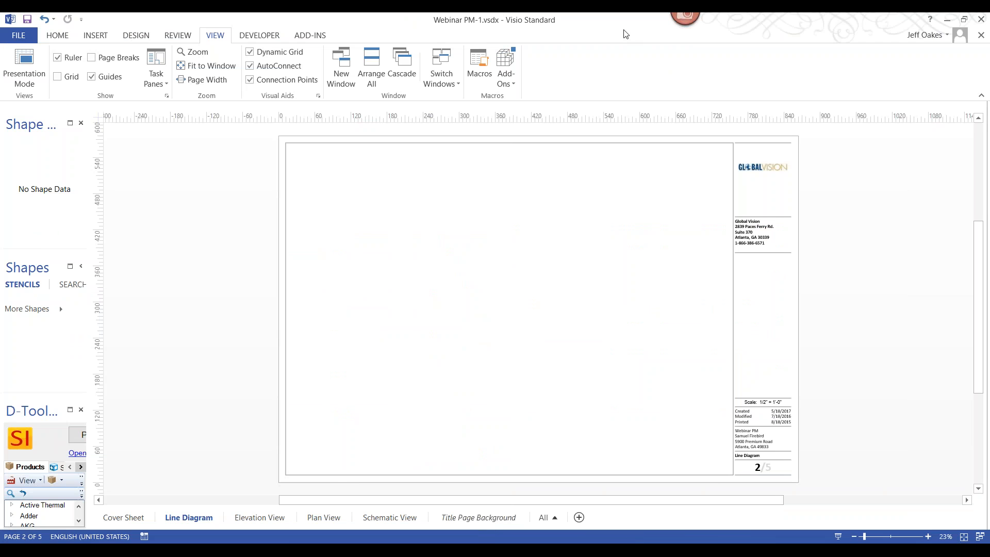
key("super+Right")
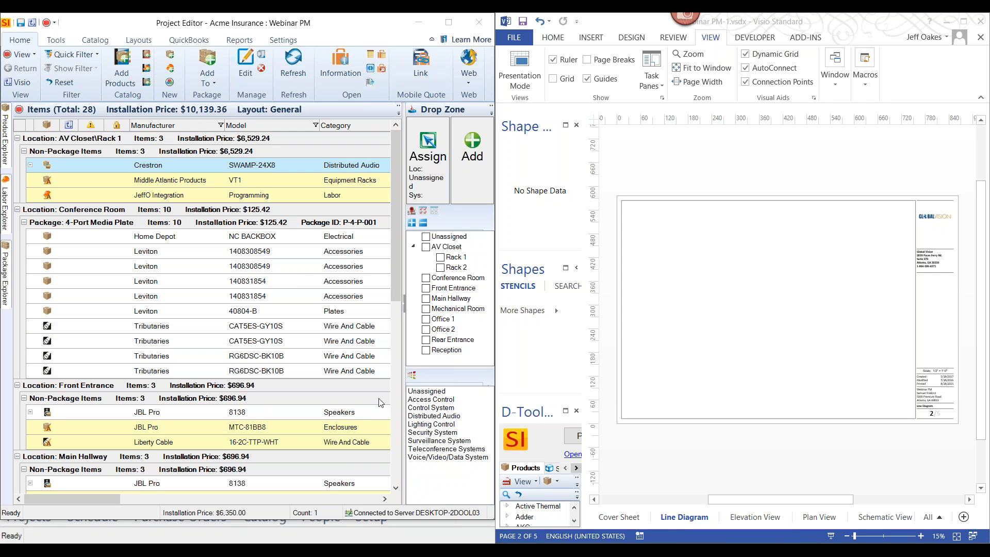
Add the Crestron SWAMP-24X8, the Front Entrance JBL Pro 8138 speaker and its Liberty Cable wire to the Line Diagram page
left_click(106, 163)
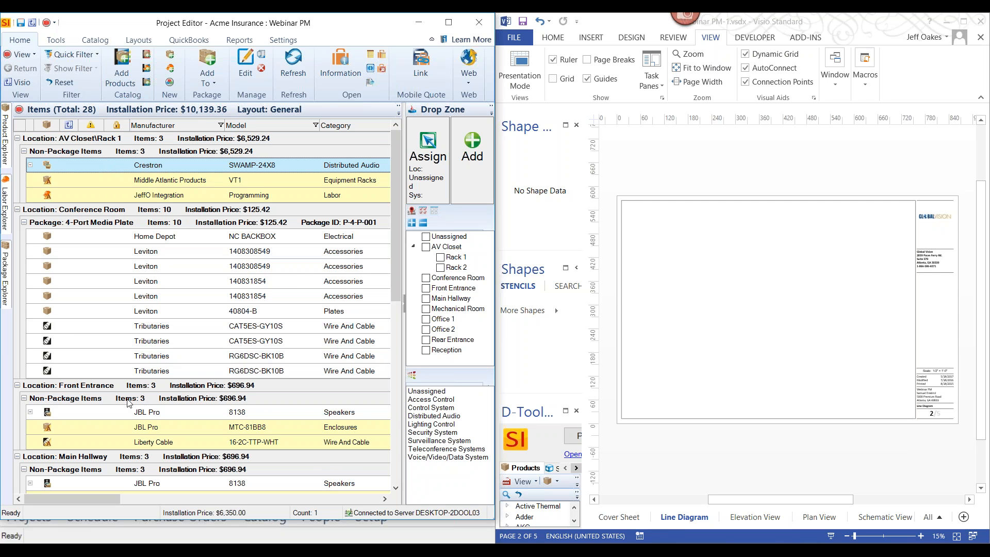
left_click(108, 414)
left_click(100, 444, "shift")
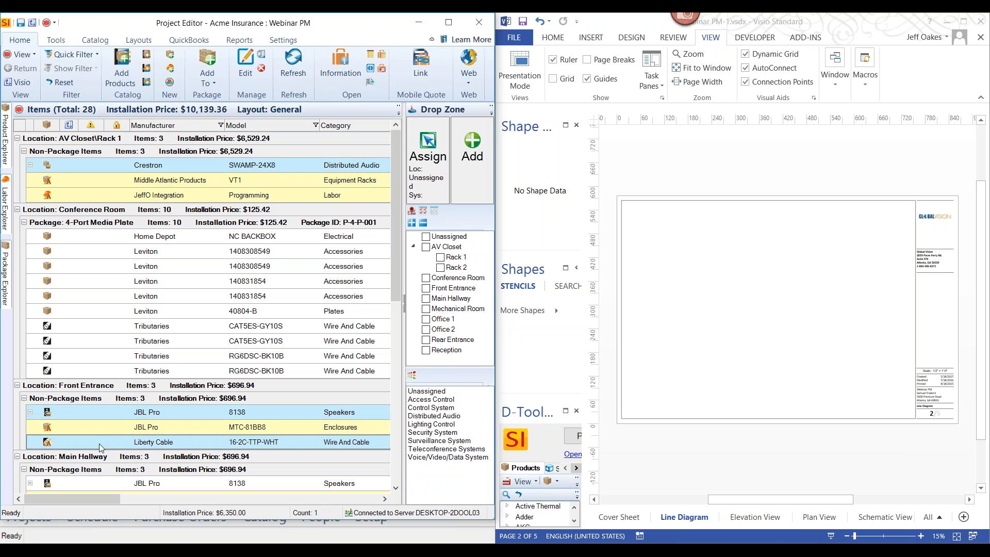
mouse_move(99, 443)
left_mouse_down()
mouse_move(366, 401)
mouse_move(563, 337)
mouse_move(675, 331)
left_mouse_up()
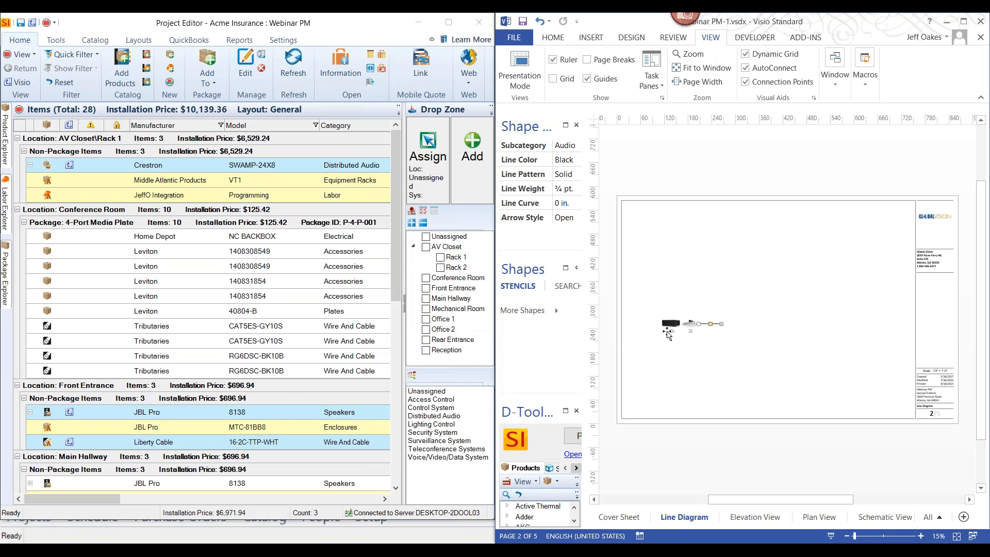
Position the speaker above and to the right of the Crestron controller and connect the two with the audio wire
scroll(667, 331, "down", 2)
left_click_drag(777, 286, 898, 213)
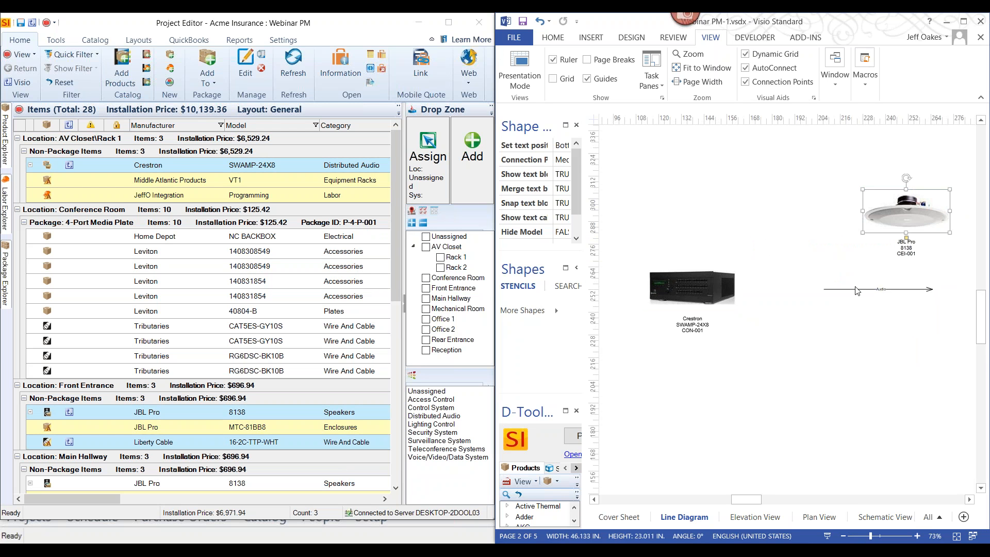
left_click_drag(856, 289, 736, 284)
left_click_drag(801, 287, 883, 218)
left_click(884, 219)
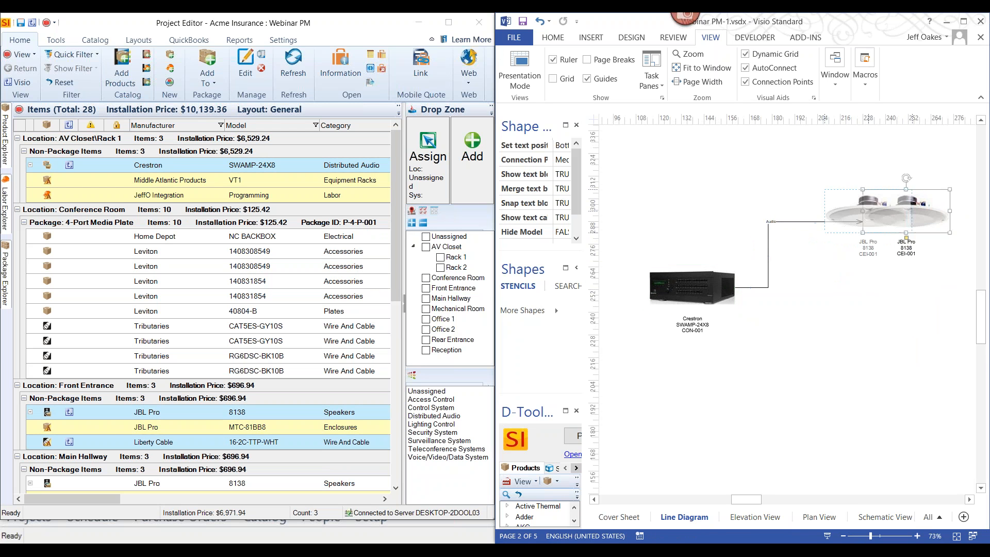
scroll(787, 194, "up", 3)
scroll(787, 195, "up", 1)
scroll(787, 194, "down", 3)
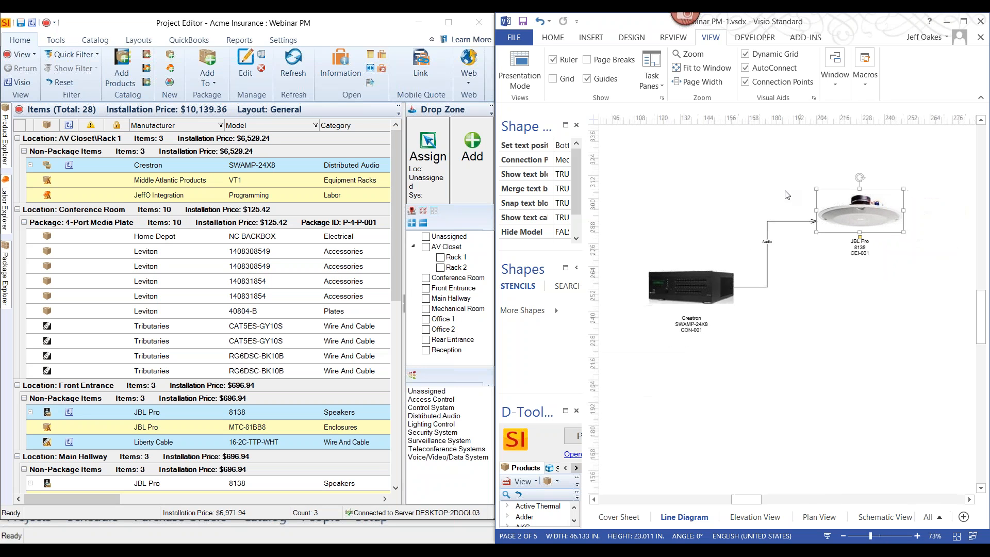
scroll(787, 195, "up", 1)
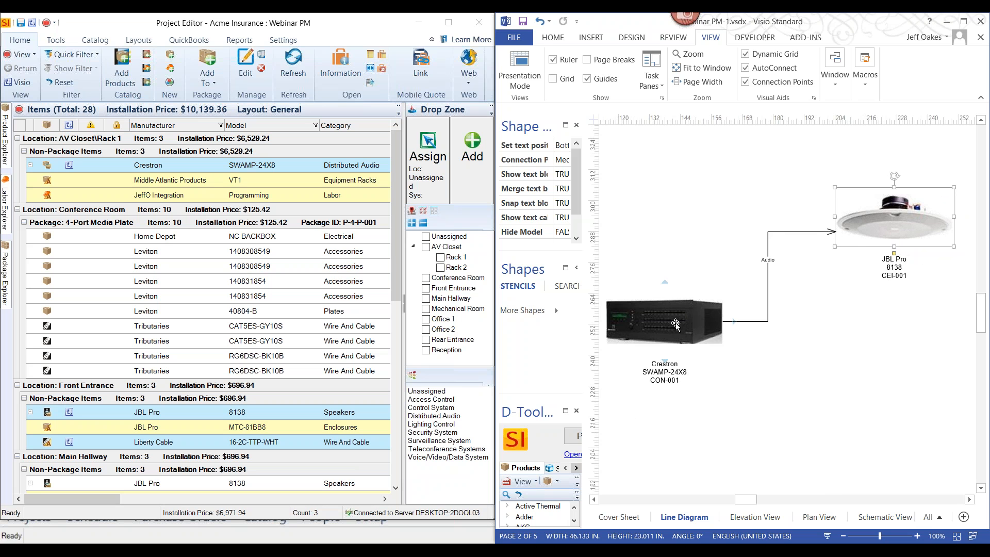
left_click(760, 394)
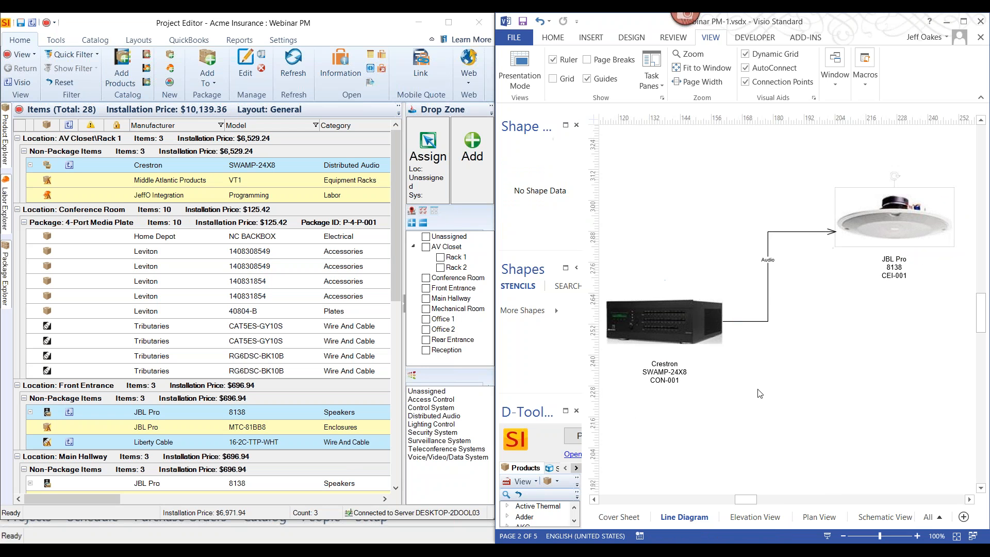
scroll(759, 394, "down", 2)
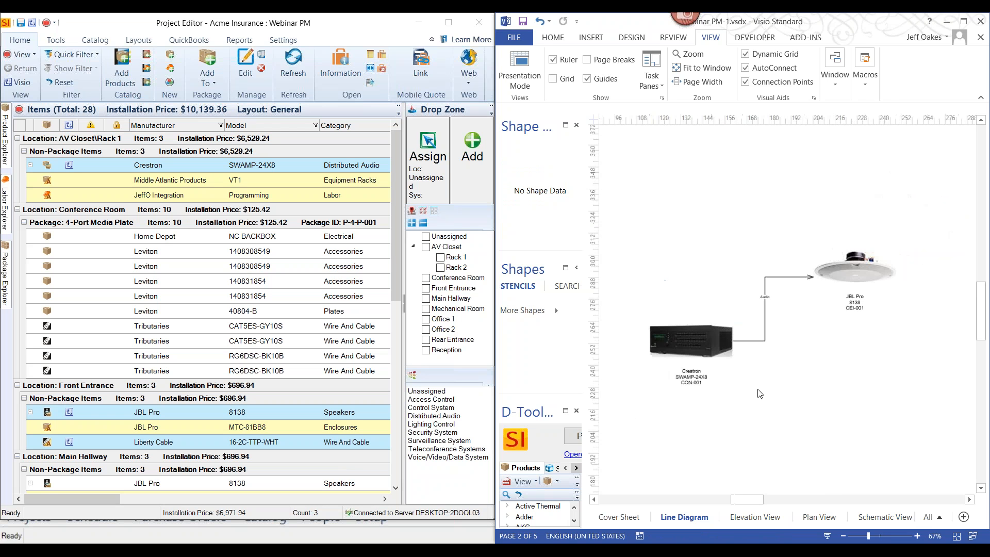
Switch to the Elevation View page and set AV Closet's Rack 1 and Rack 2 as the target locations
left_click(754, 519)
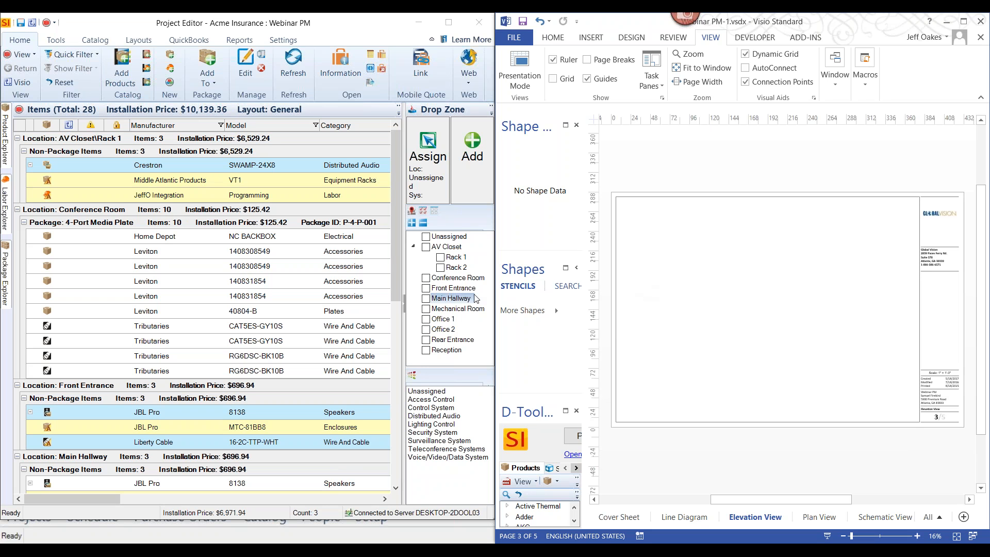
left_click(440, 257)
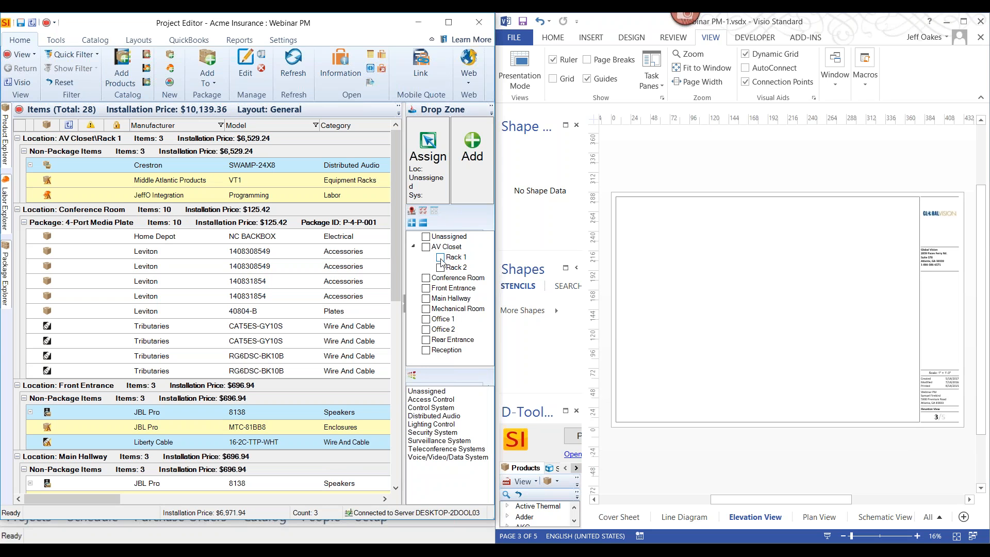
left_click(440, 267)
left_click(441, 268)
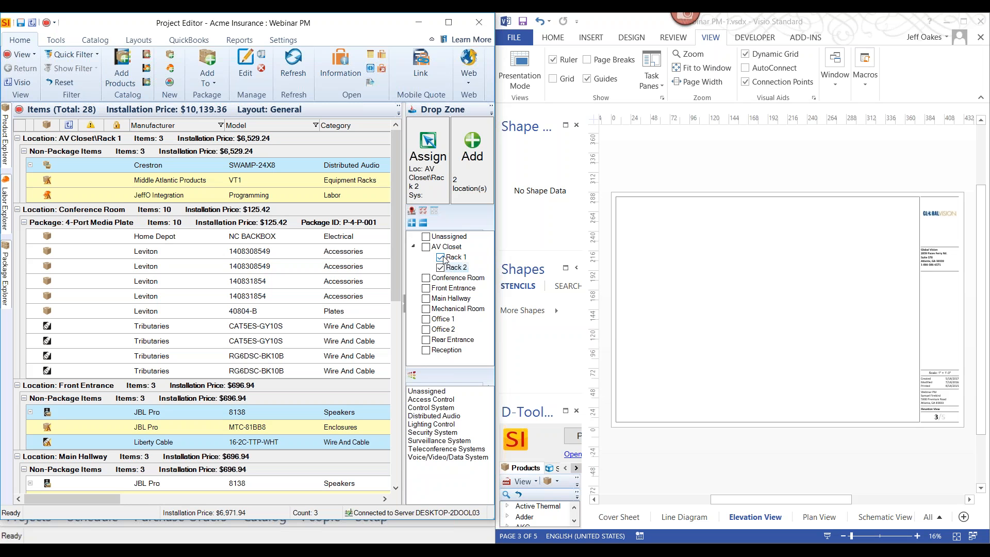
left_click(441, 267)
Search the product catalog for mrk and place a Middle Atlantic MRK-4426 rack for each selected location on the elevation page
mouse_move(5, 145)
left_click(217, 123)
type("mrk")
key("Return")
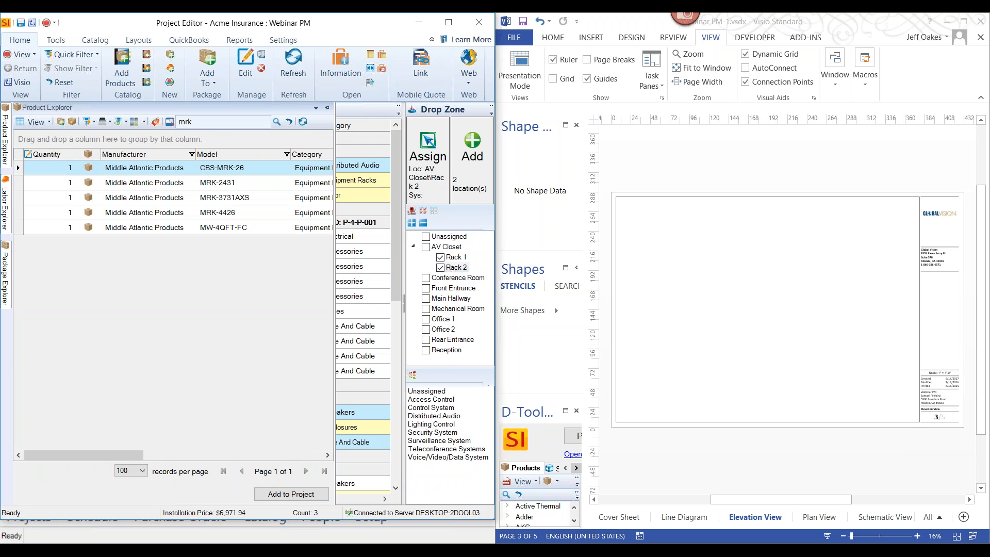
left_click(158, 214)
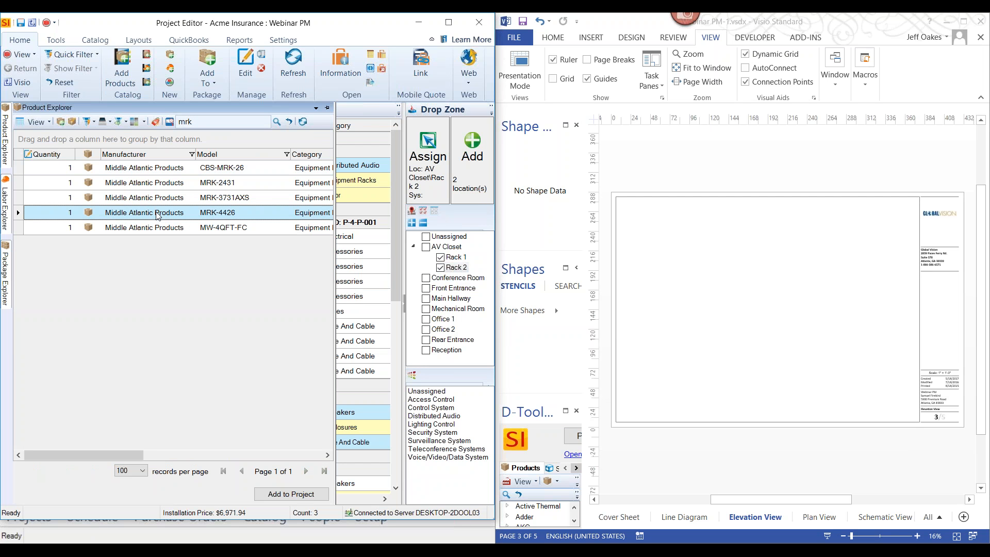
left_click_drag(157, 214, 684, 348)
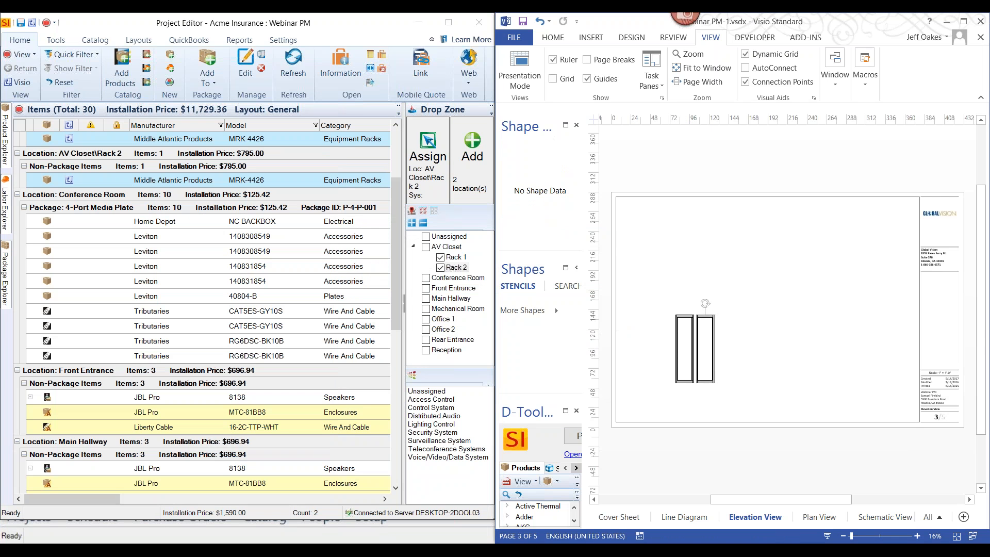
Add Rack 1's Crestron SWAMP-24X8 and Middle Atlantic VT1 panel to the elevation drawing at the racks
scroll(685, 350, "up", 5)
scroll(685, 351, "up", 2)
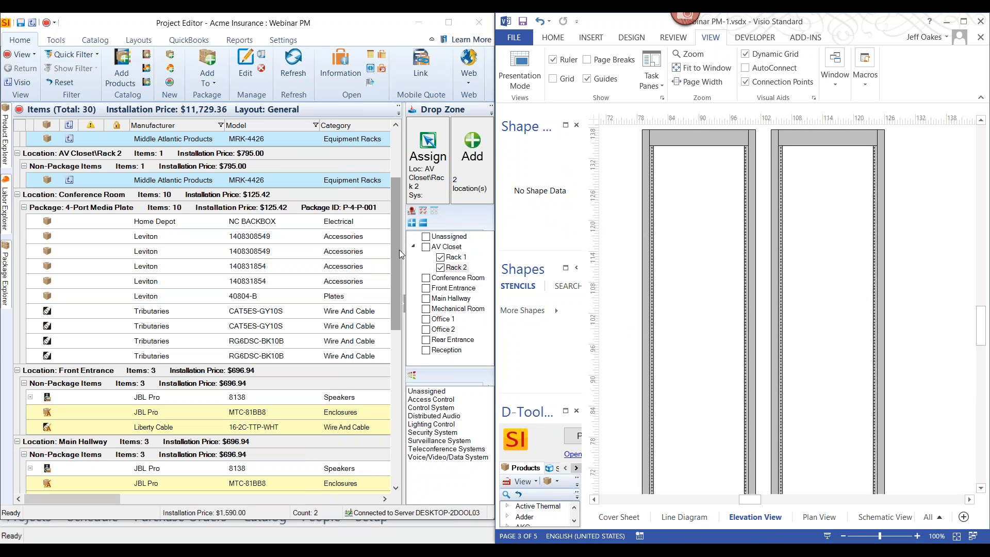
left_click_drag(399, 249, 395, 221)
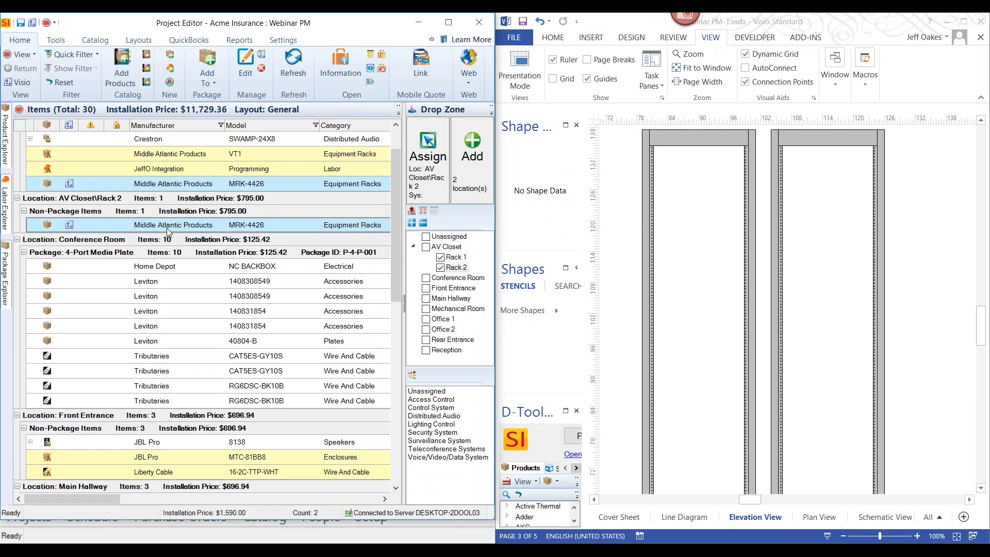
left_click(161, 143)
left_click(149, 154, "ctrl")
left_click_drag(149, 153, 691, 328)
left_click_drag(694, 361, 693, 361)
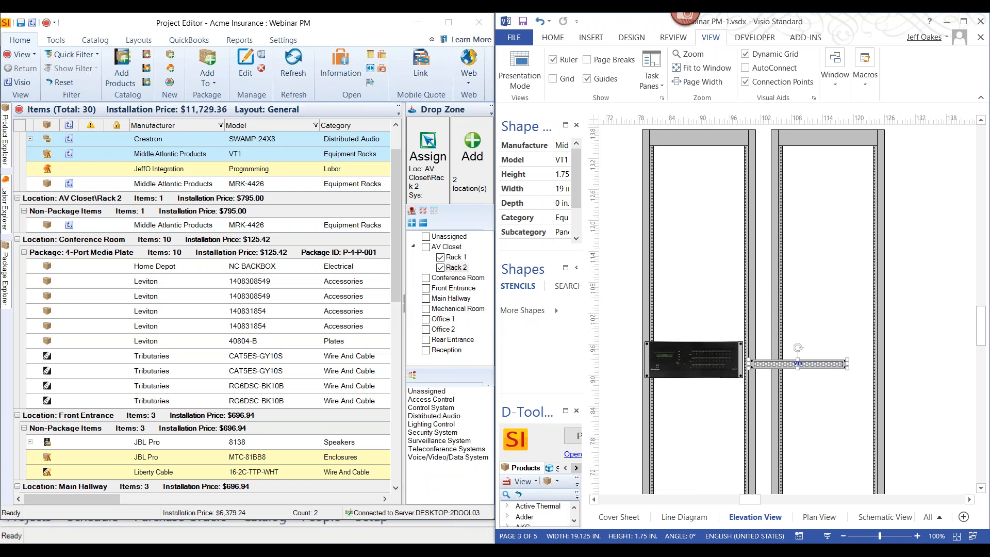
Maximize the drawing window, seat the Crestron unit in the first rack and mount the VT1 panel directly above it
left_click(963, 23)
scroll(455, 388, "up", 4)
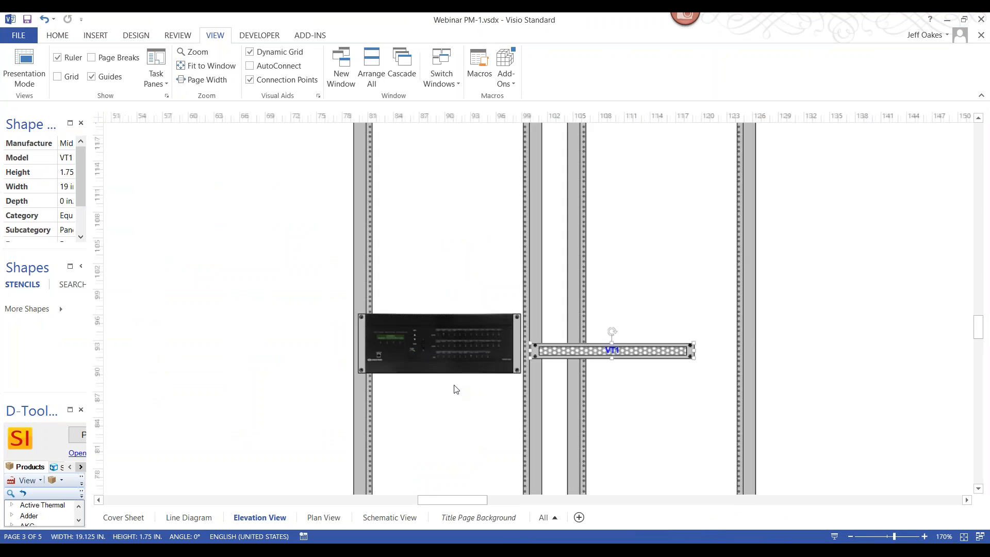
left_click(457, 374)
left_click_drag(479, 315, 489, 362)
left_click_drag(630, 321, 329, 302)
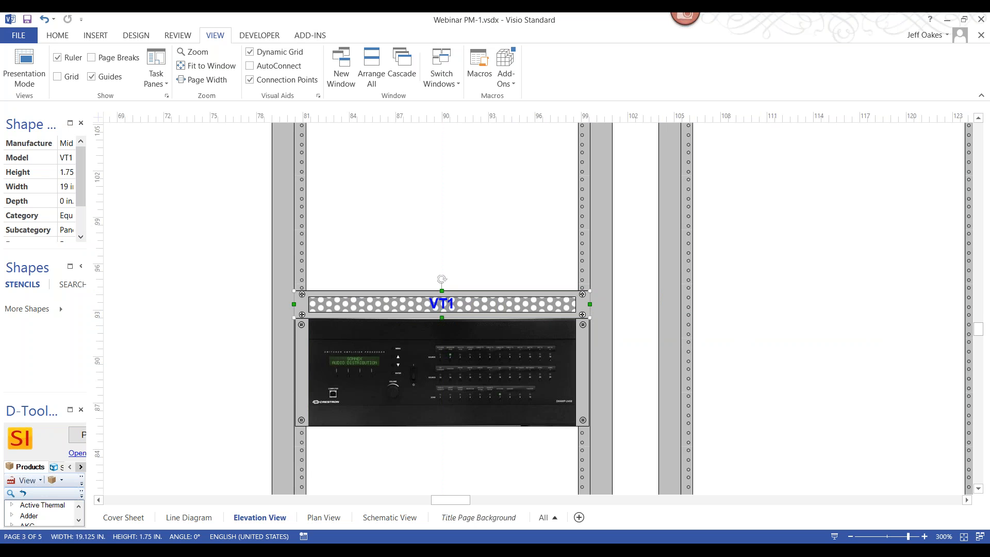
Insert the CAD drawing Office Space.dwg from the desktop onto the Plan View page at the 0.25 in. = 12 in. page scale
scroll(318, 304, "down", 3)
scroll(318, 305, "up", 3)
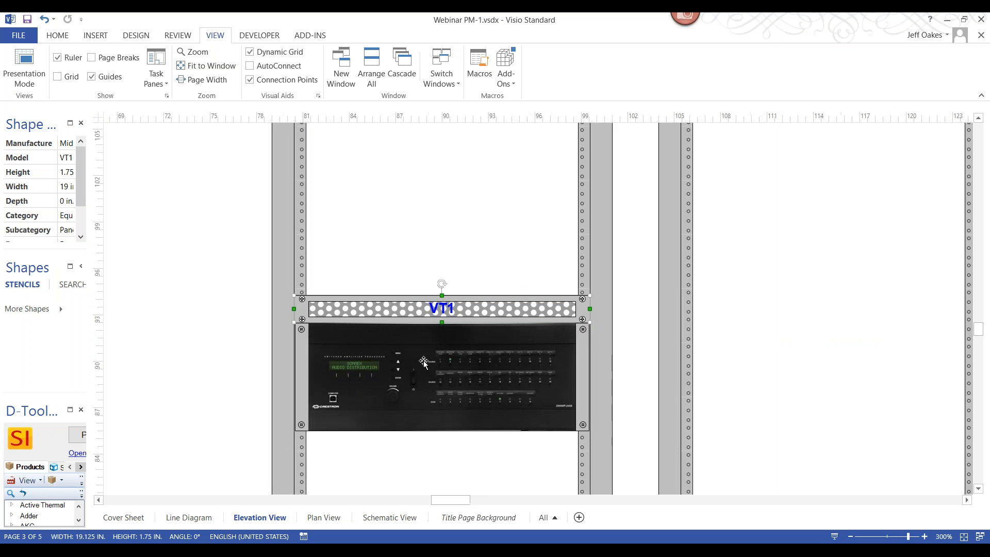
left_click(323, 518)
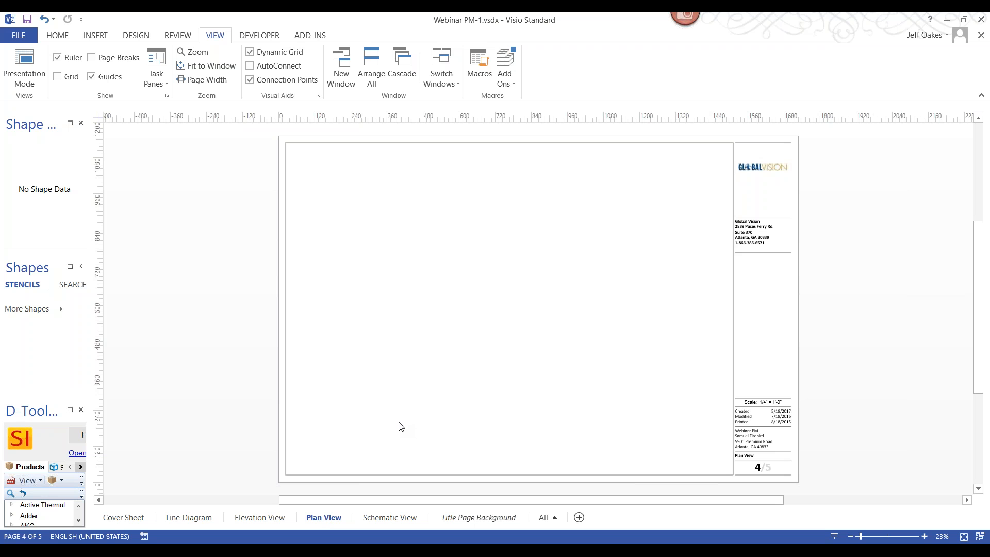
left_click(95, 36)
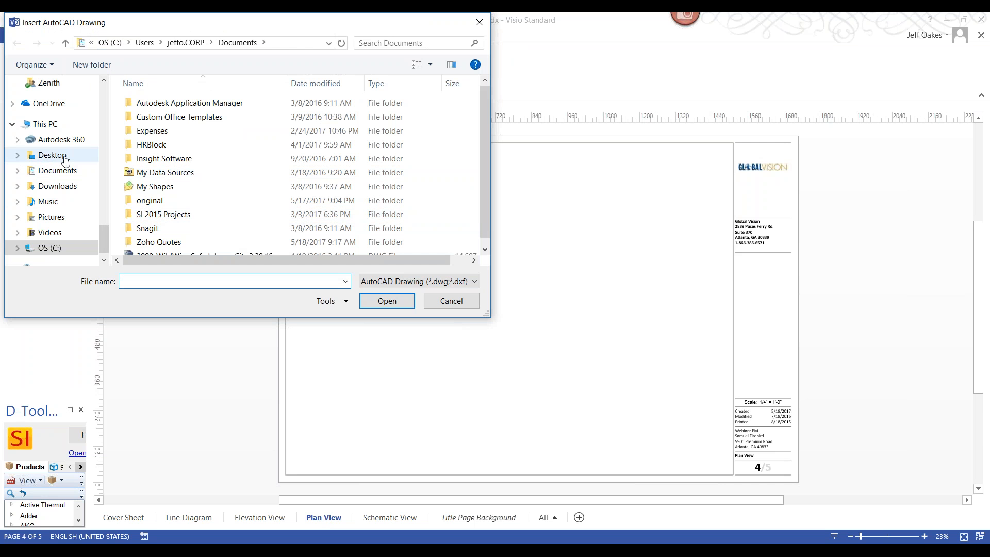
left_click(64, 157)
double_click(165, 101)
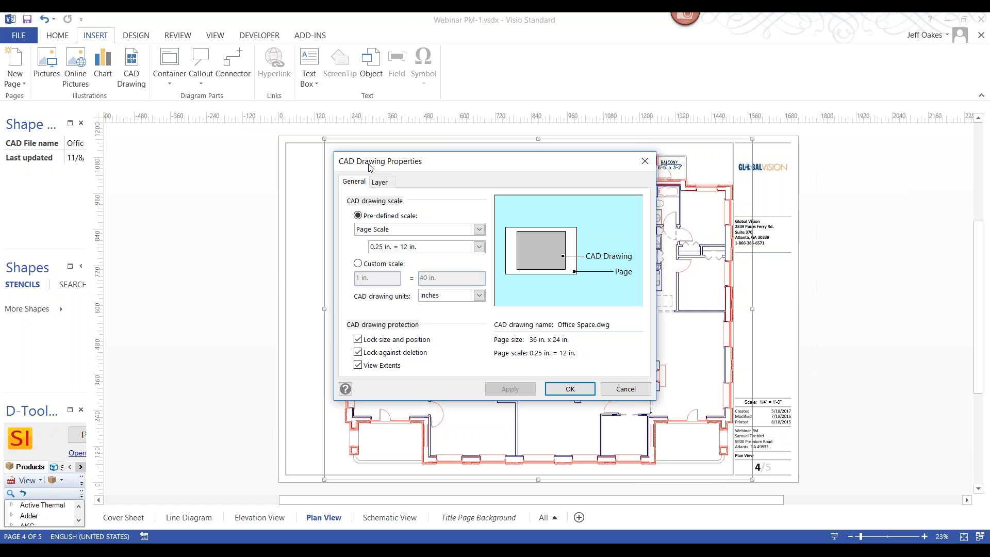
left_click(568, 389)
Place Office 1's JBL Pro 8138 speaker and Liberty Cable 16-2C-TTP-WHT wire in a room on the west side of the floor plan
scroll(426, 330, "up", 4)
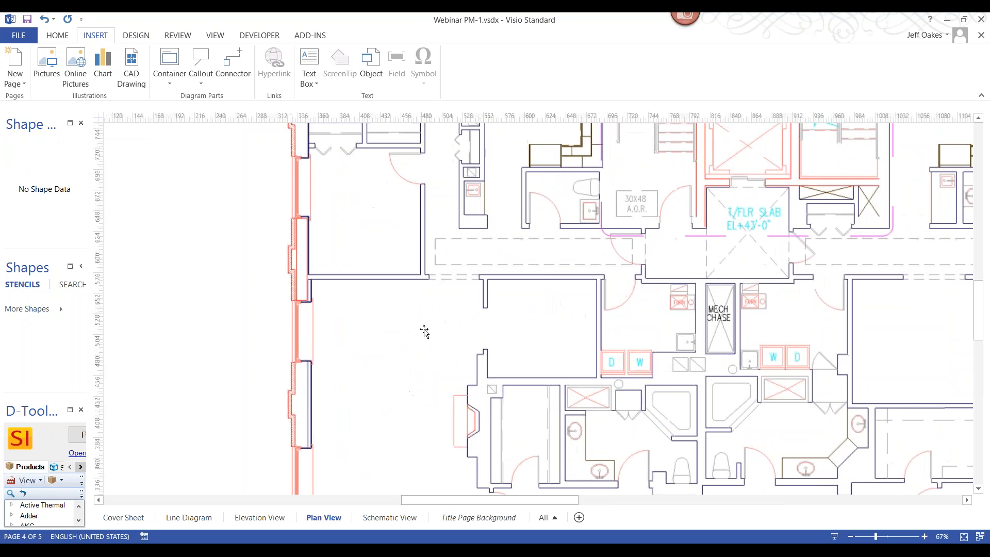
scroll(254, 150, "up", 4)
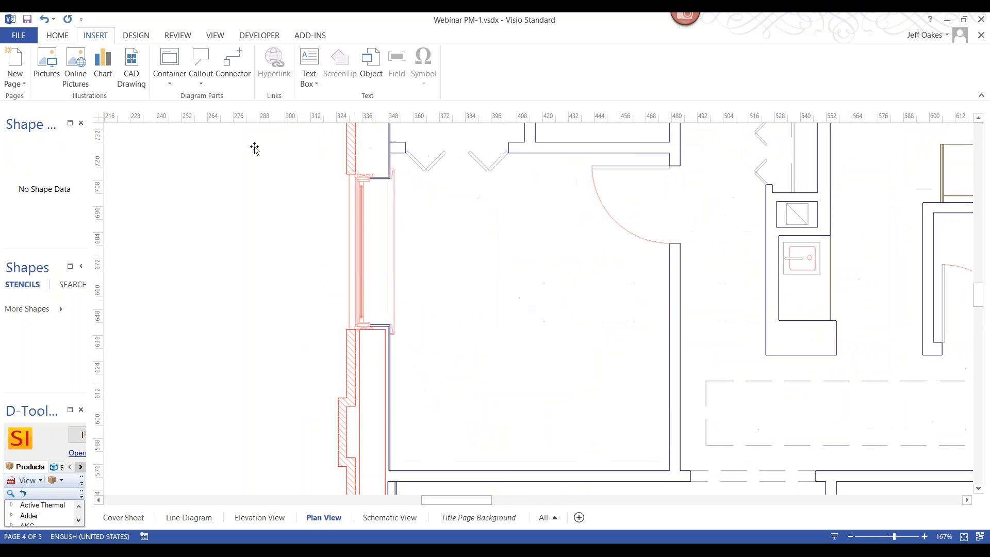
left_click(77, 435)
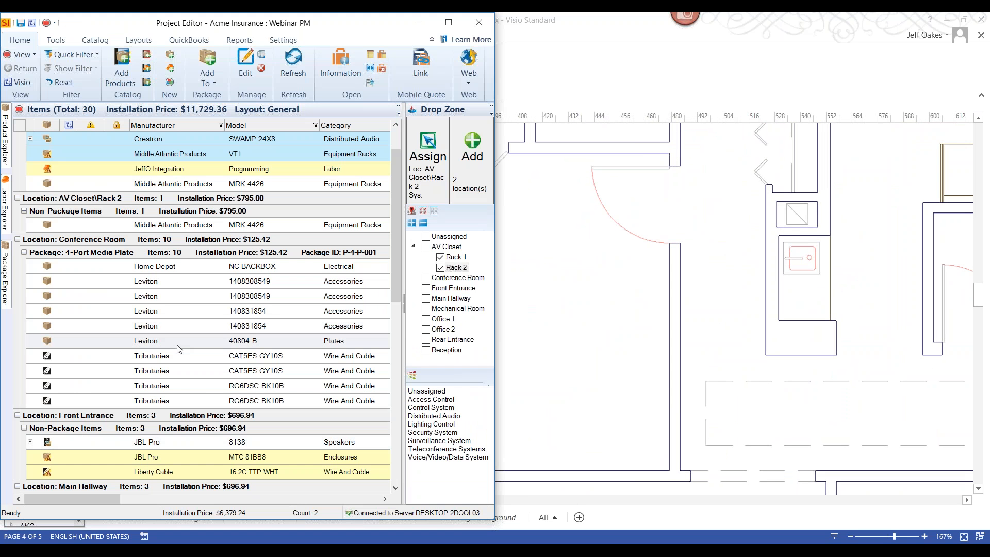
left_click_drag(397, 271, 390, 417)
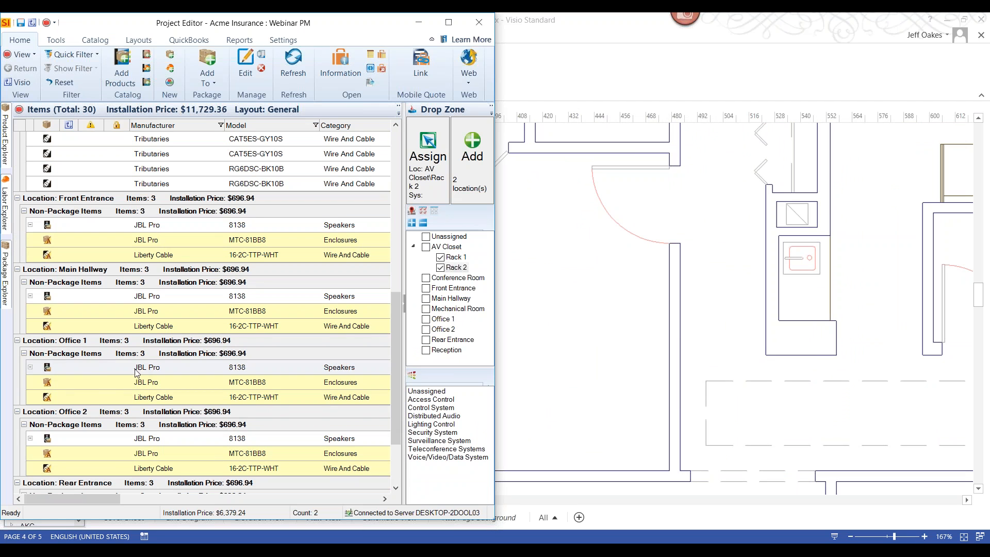
left_click(104, 370)
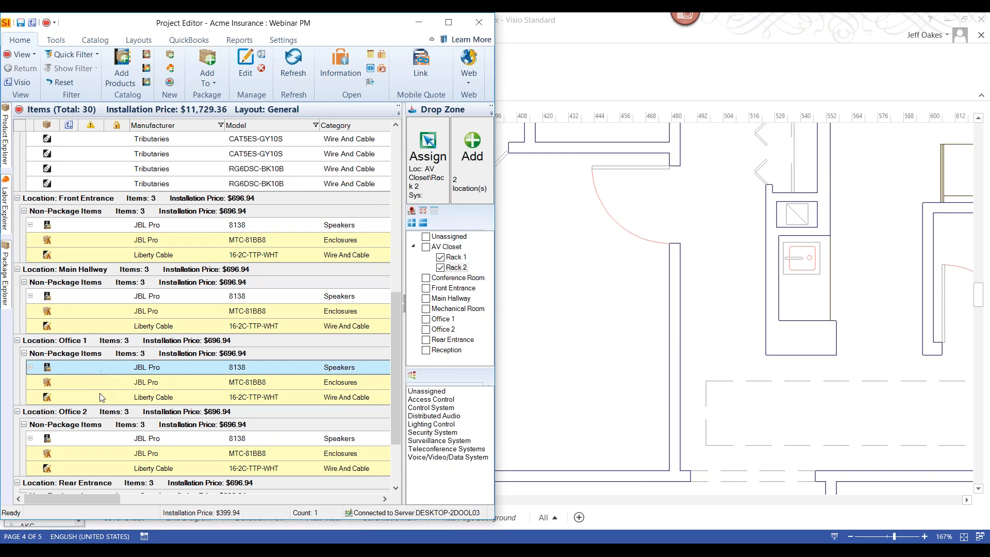
mouse_move(89, 395)
left_mouse_down()
mouse_move(359, 365)
mouse_move(557, 362)
left_mouse_up()
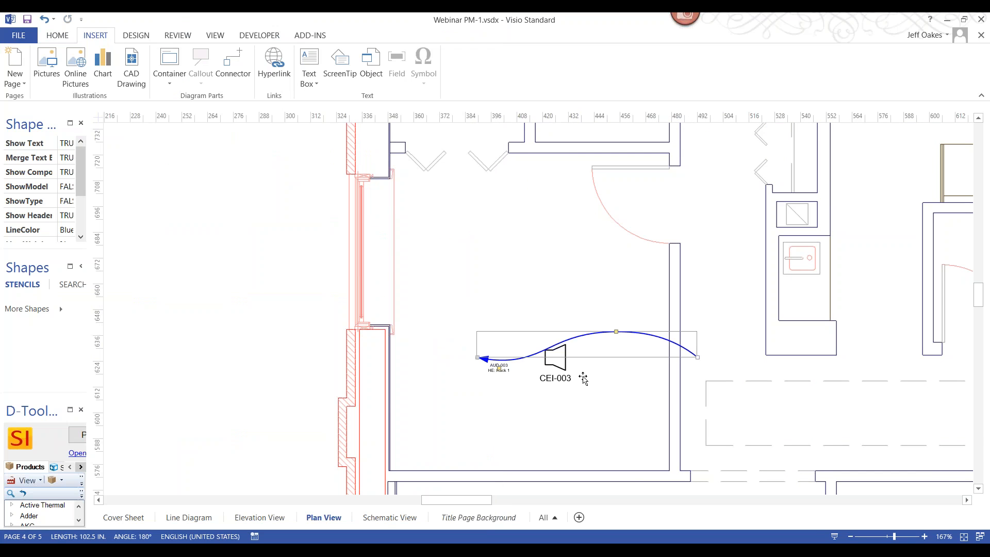
Attach the AUD-003 wire's arrow end to the Office 1 speaker and shorten the curved wire to about 40 in
scroll(582, 377, "up", 1)
scroll(583, 378, "up", 2)
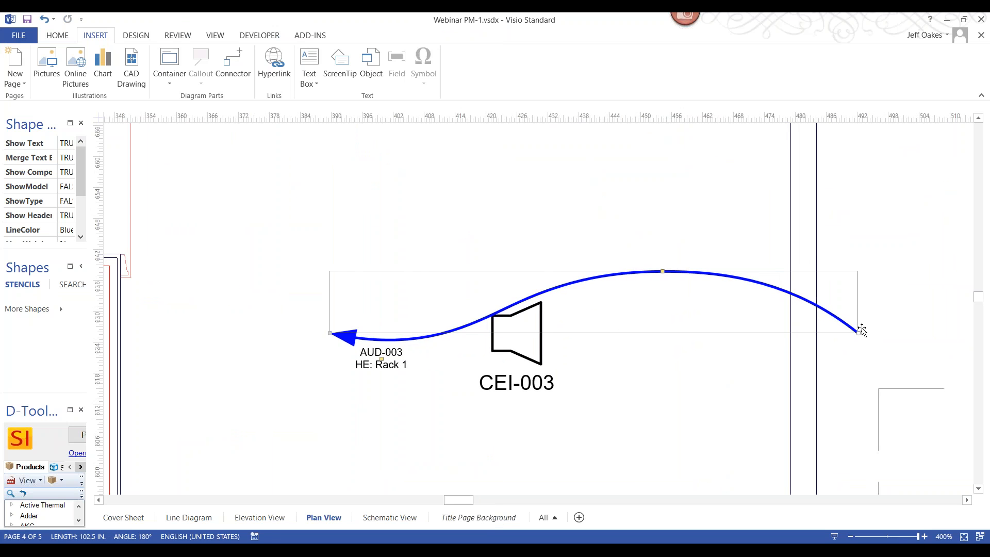
left_click_drag(859, 331, 485, 333)
left_click_drag(441, 297, 296, 273)
scroll(503, 349, "up", 2)
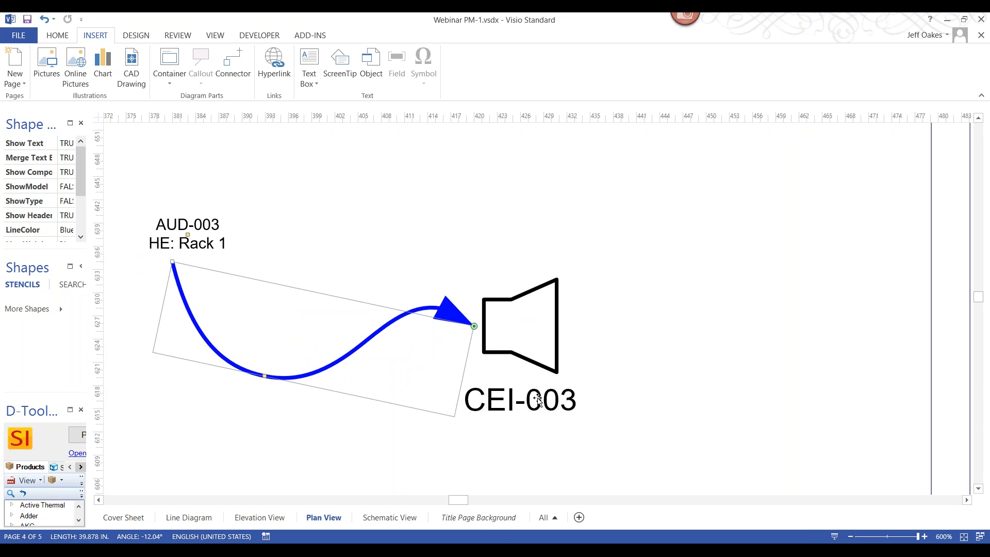
scroll(506, 345, "down", 2)
scroll(275, 313, "up", 3)
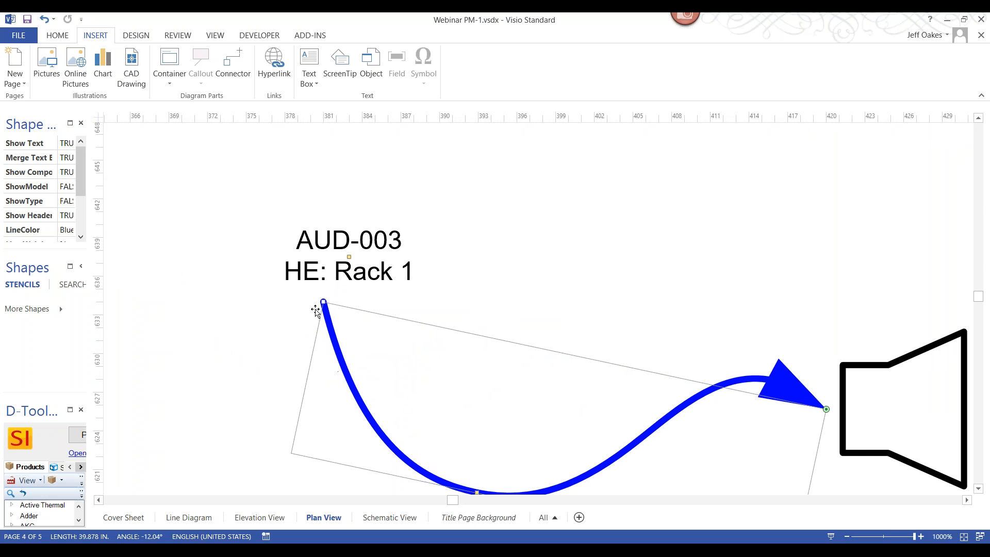
scroll(425, 420, "down", 2)
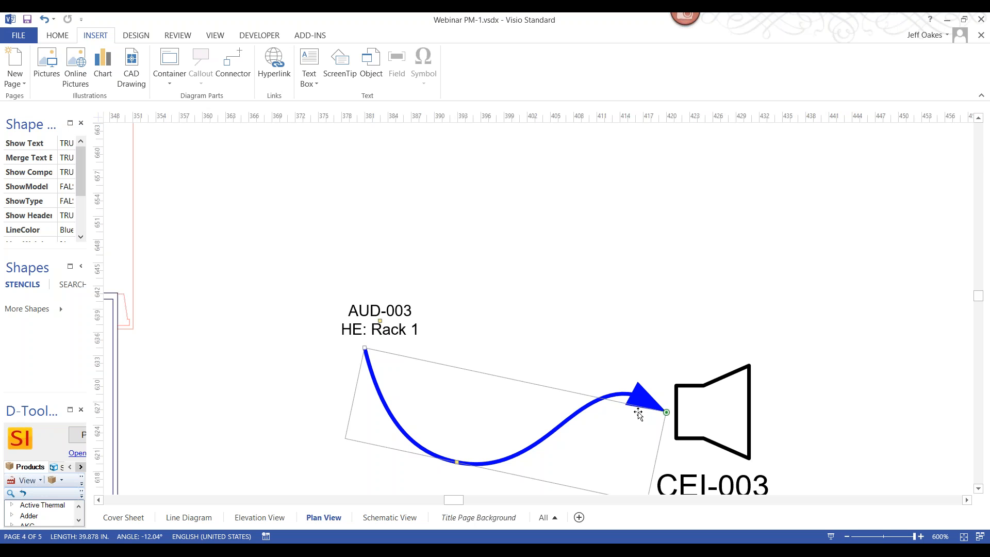
scroll(639, 411, "down", 3)
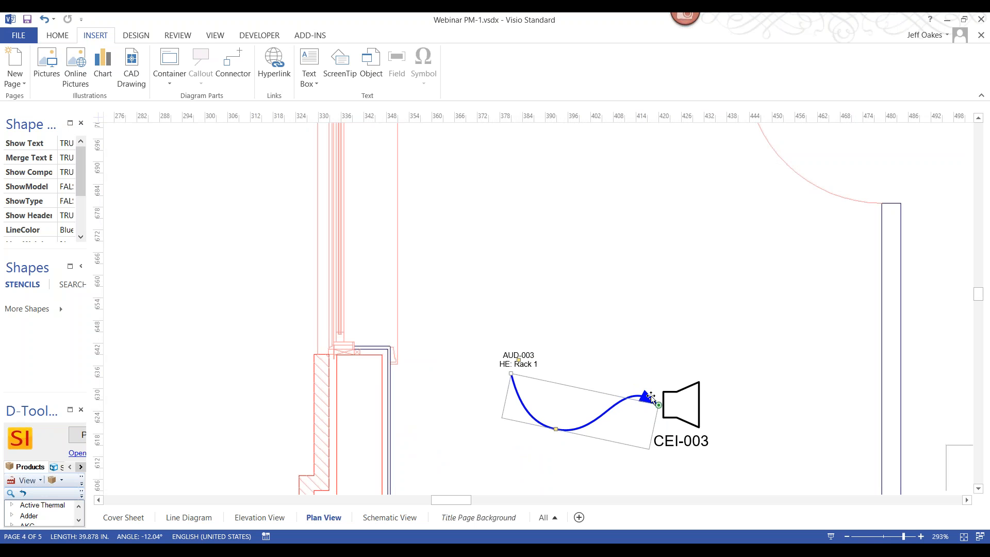
scroll(699, 402, "up", 2)
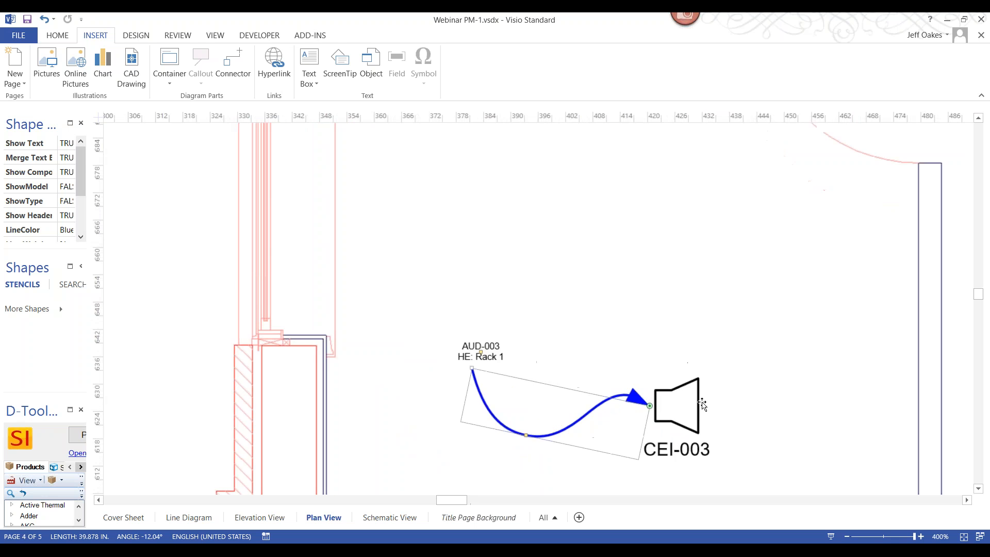
scroll(701, 405, "down", 2)
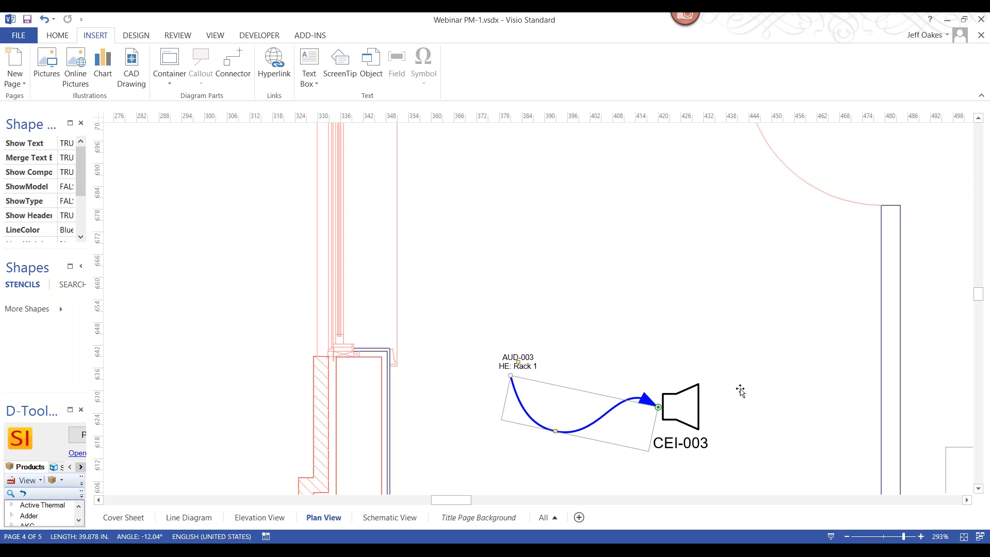
scroll(741, 391, "down", 3)
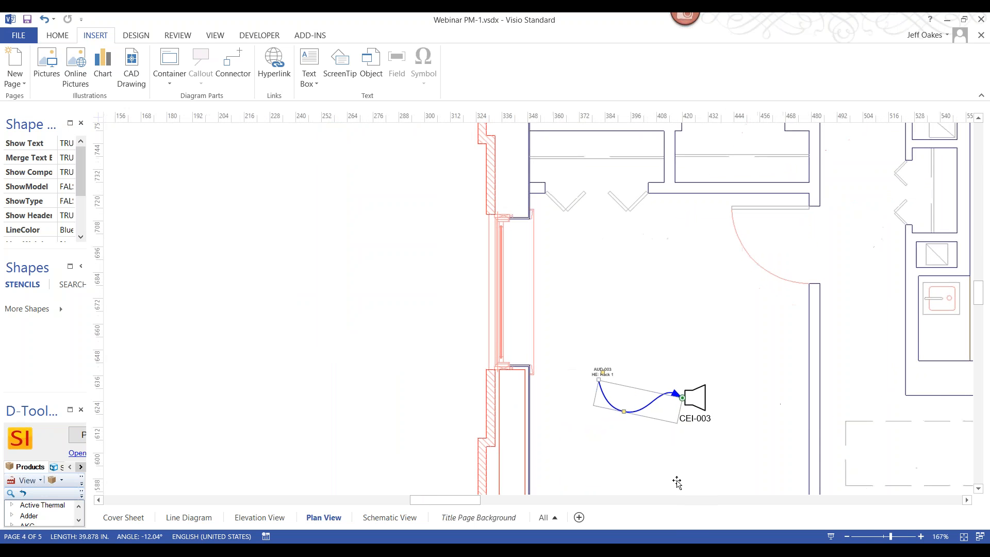
Add Rack 1's Crestron SWAMP-24X8 and the Front Entrance's JBL Pro 8138 speaker and Liberty Cable wire to the Schematic View page
left_click(401, 522)
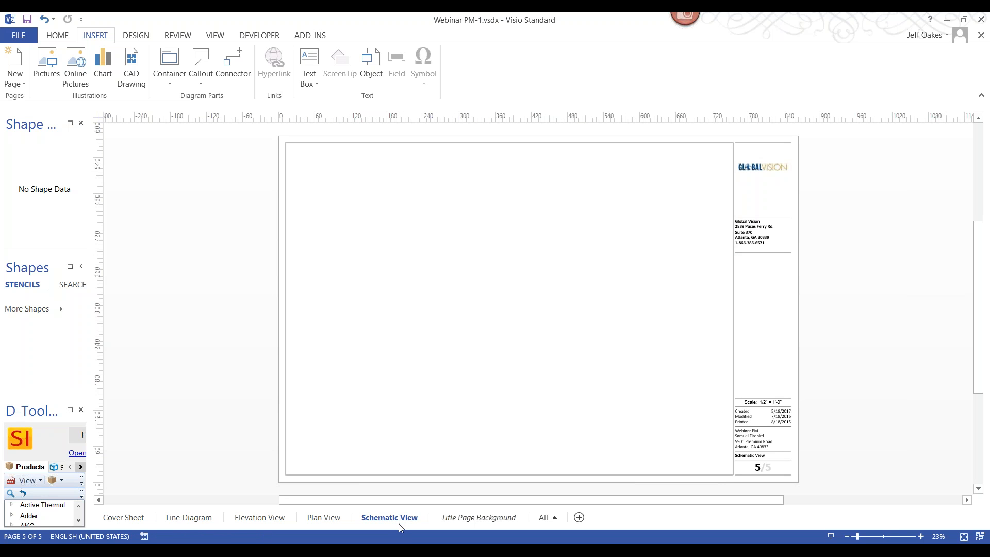
left_click(80, 443)
left_click_drag(394, 351, 391, 190)
left_click(202, 168)
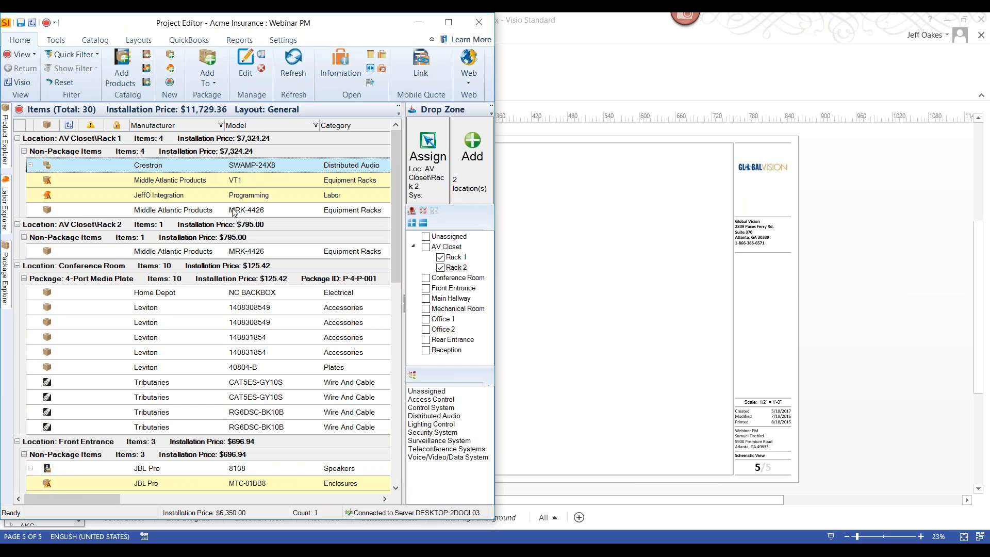
scroll(242, 390, "down", 1)
left_click(182, 411, "ctrl")
left_click_drag(171, 443, 575, 353)
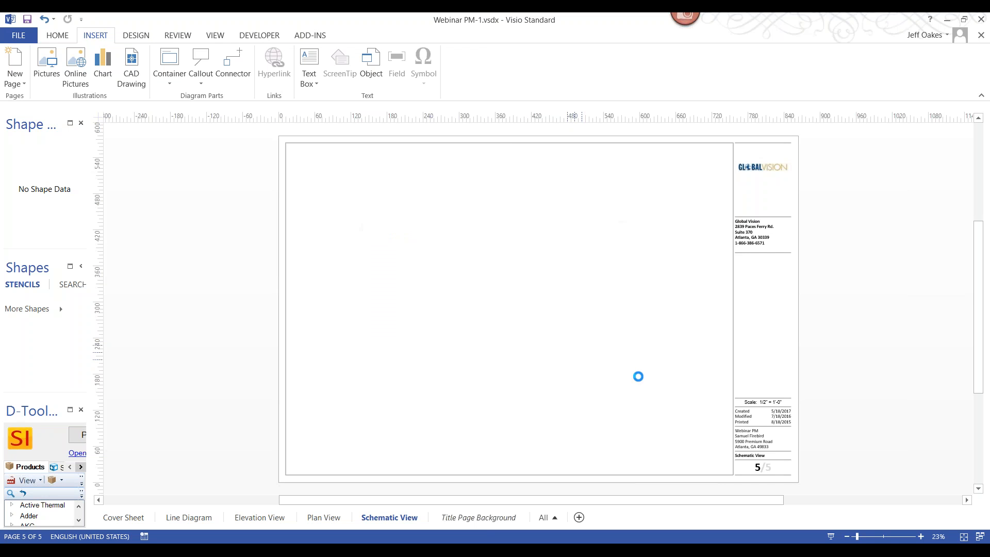
Reconnect the AUD-001 wire between the speaker's 5-WAY terminal and the Crestron SWAMP-24X8's SPEAKER R 3 output
scroll(597, 394, "up", 3)
scroll(614, 341, "up", 4)
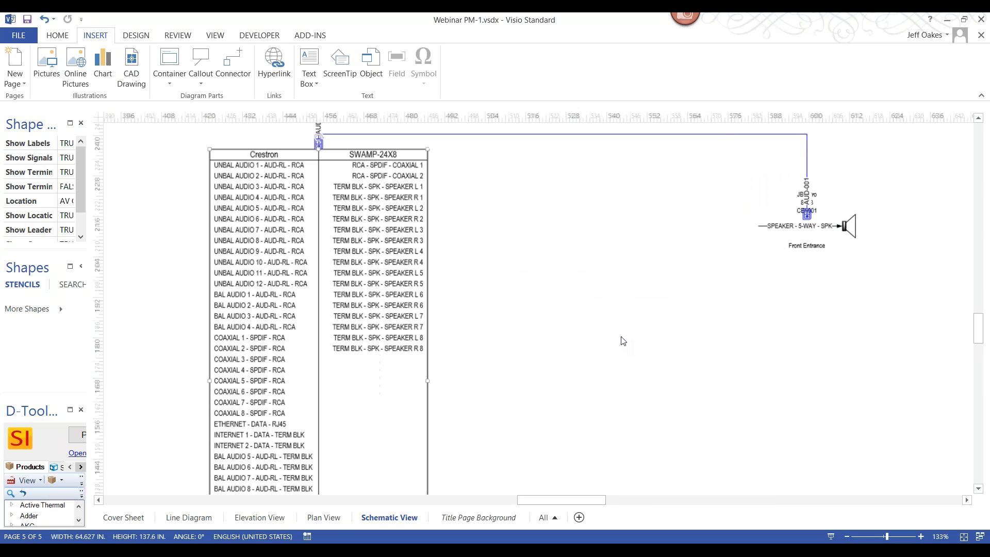
left_click(811, 176)
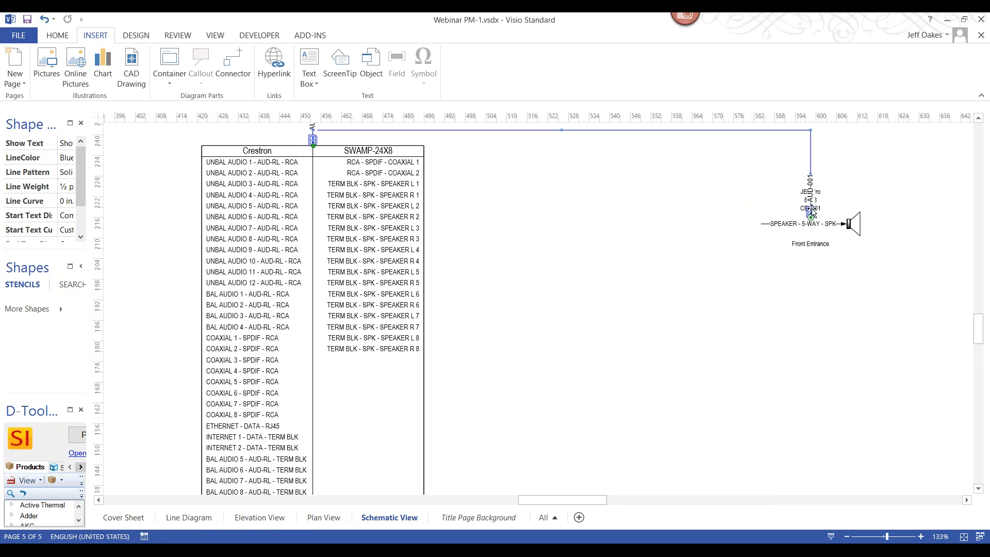
left_click_drag(810, 211, 761, 223)
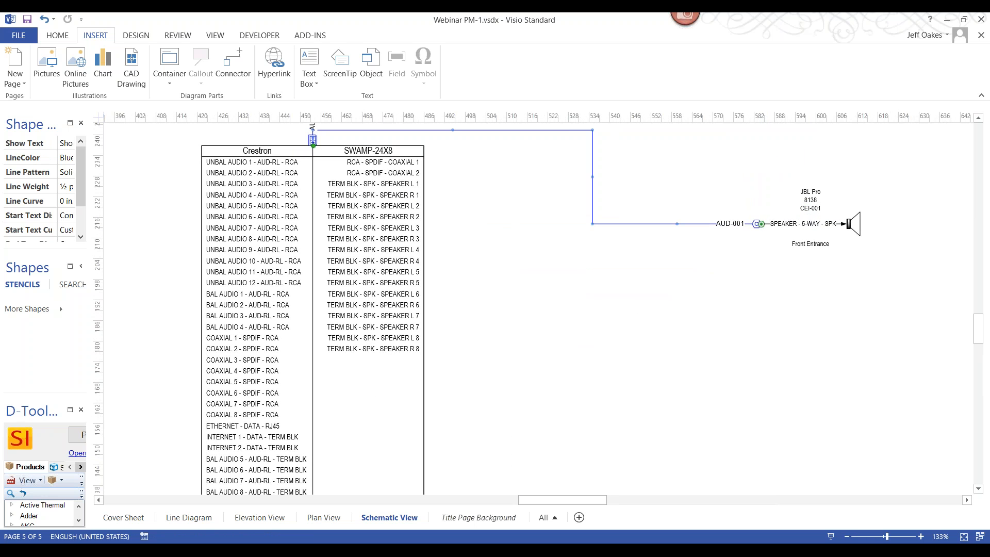
left_click_drag(313, 139, 424, 240)
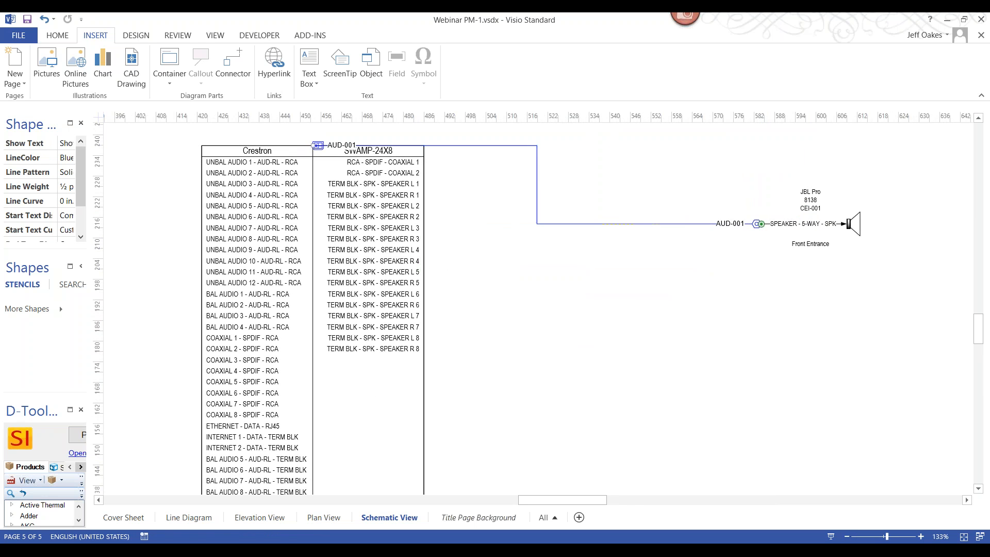
Move the Front Entrance speaker closer to the Crestron block and slightly lower than its SPEAKER R 3 output
left_click(355, 316)
scroll(565, 202, "down", 3)
scroll(566, 201, "up", 3)
left_click_drag(900, 243, 714, 259)
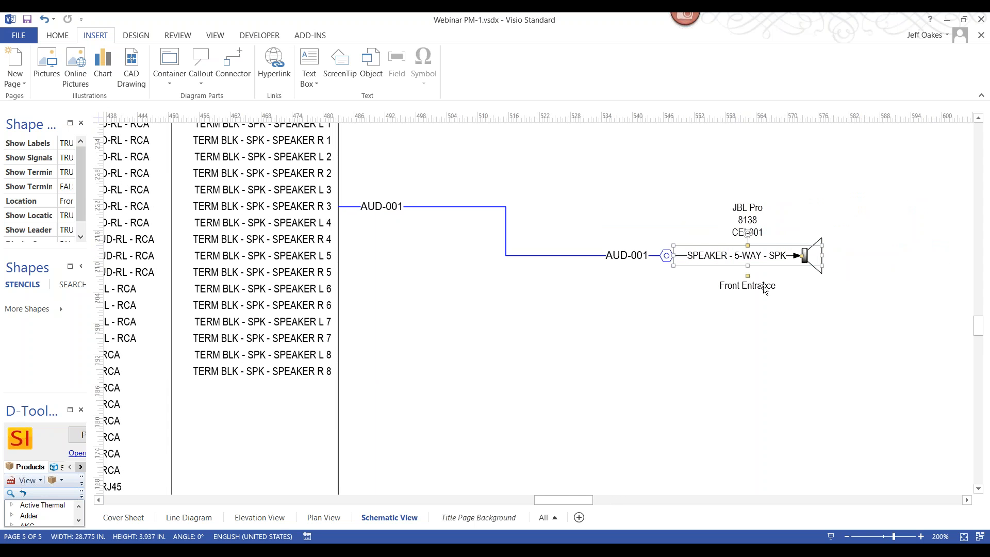
scroll(741, 286, "up", 3)
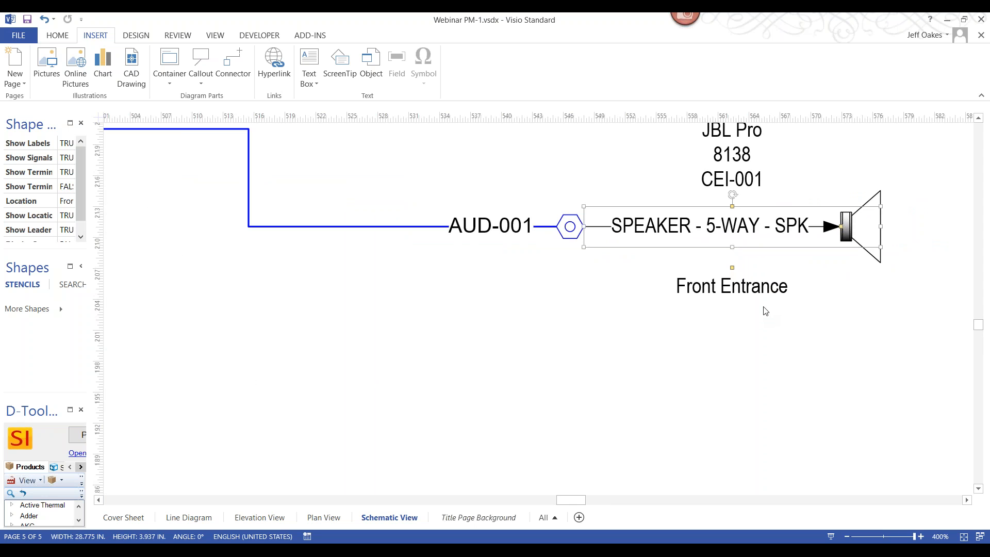
scroll(765, 311, "down", 5)
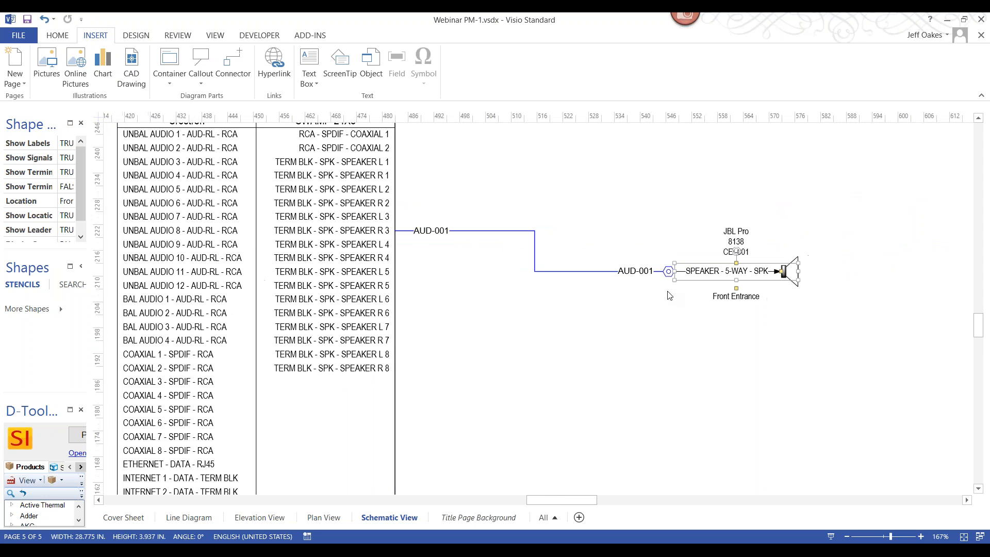
scroll(670, 296, "down", 2)
Show only the connected terminals on the Crestron SWAMP-24X8 block and reposition it slightly above the speaker's level
left_click_drag(304, 269, 323, 266)
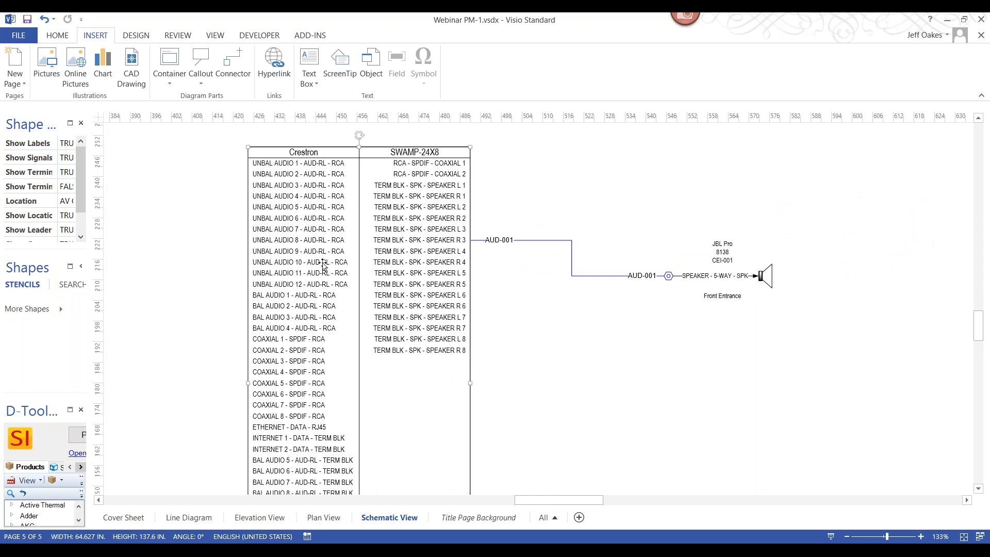
scroll(324, 266, "up", 2)
right_click(326, 266)
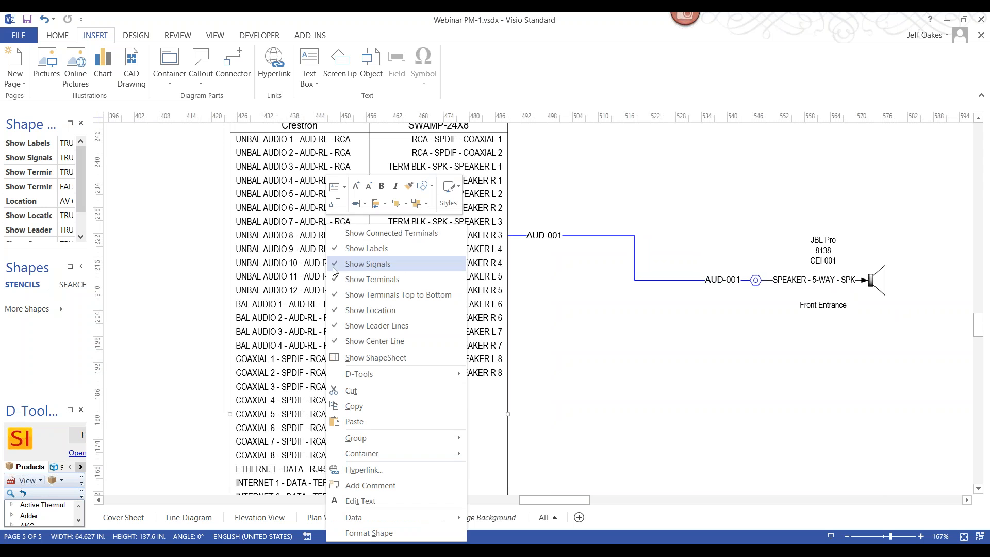
left_click(392, 234)
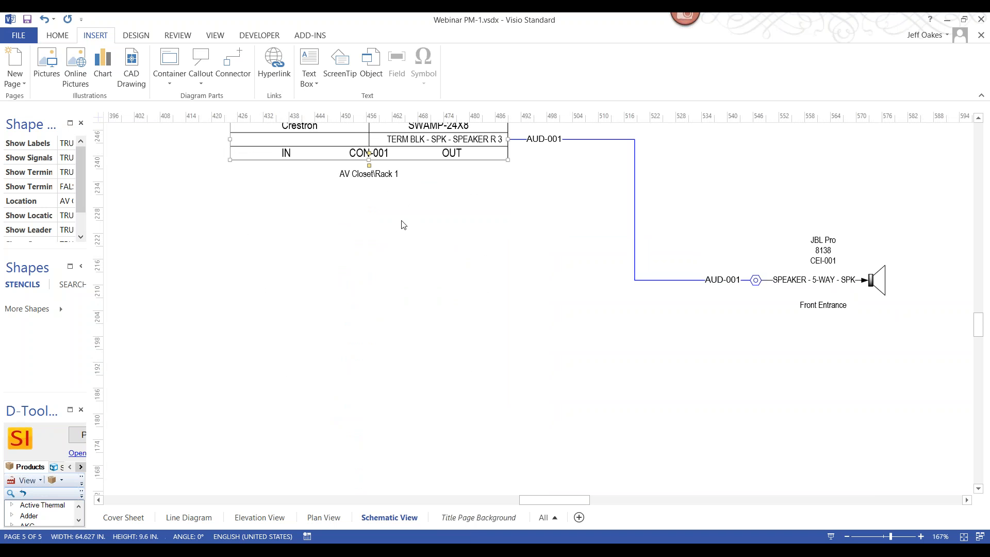
left_click_drag(420, 151, 427, 280)
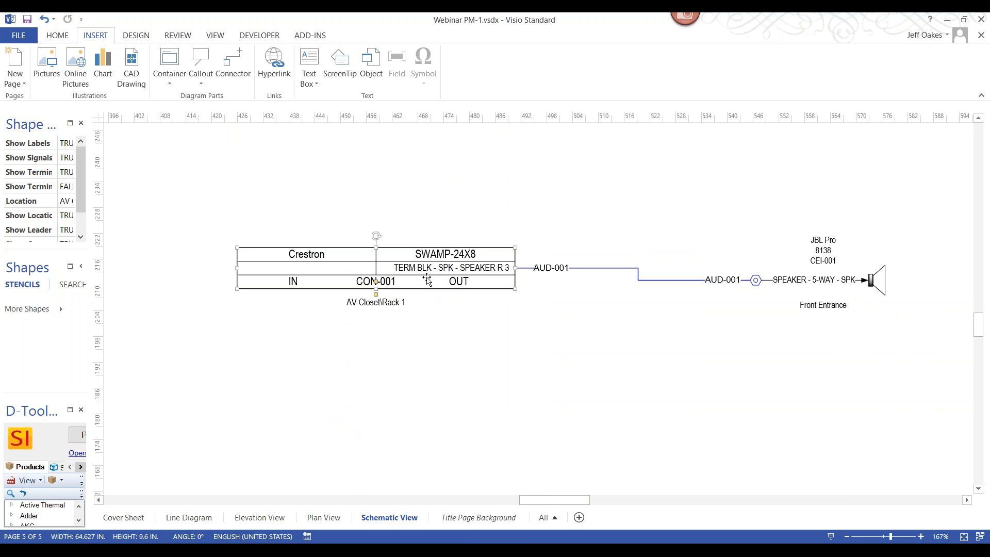
left_click_drag(436, 262, 445, 219)
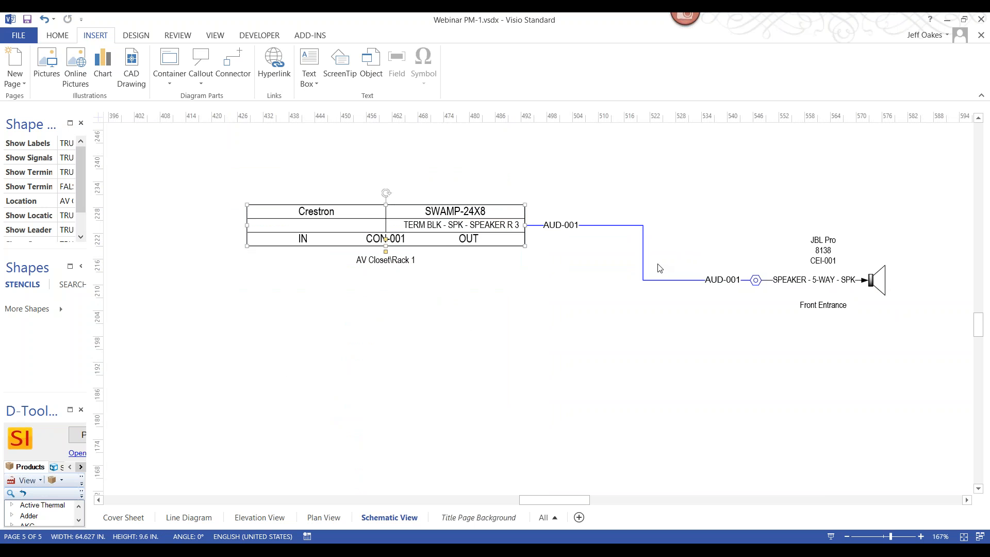
Run the project's Wire Connections installation report using the By Wire Number definition
left_click(84, 440)
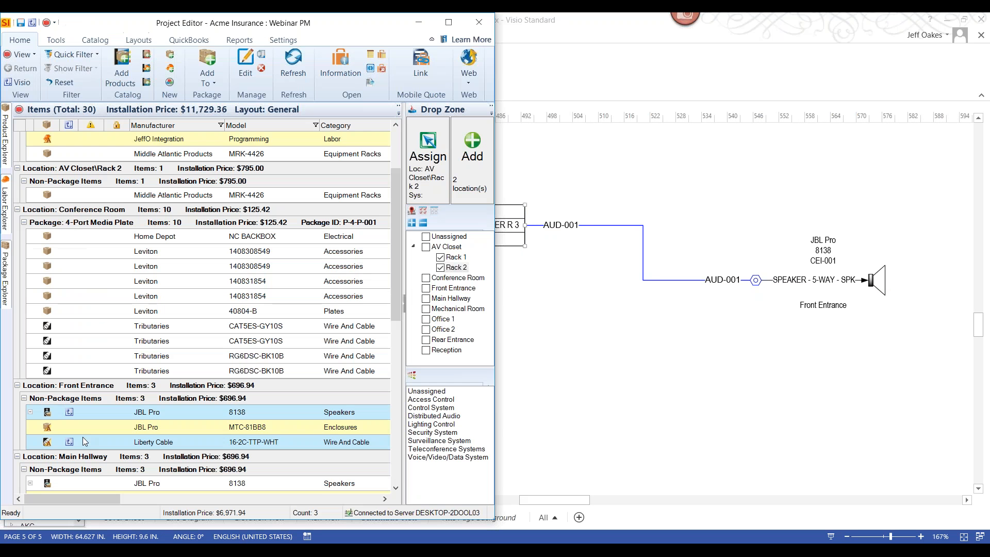
left_click(239, 39)
left_click(43, 63)
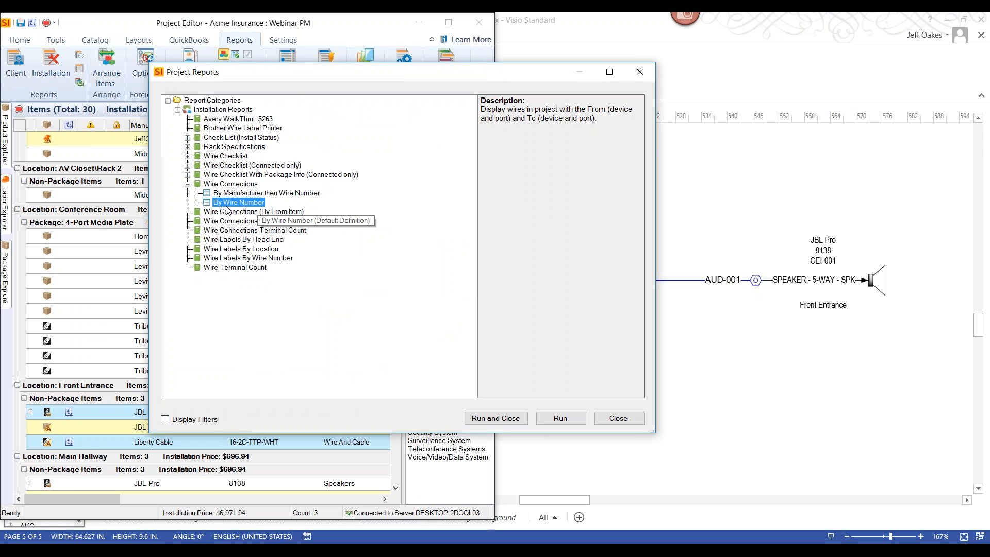
double_click(226, 207)
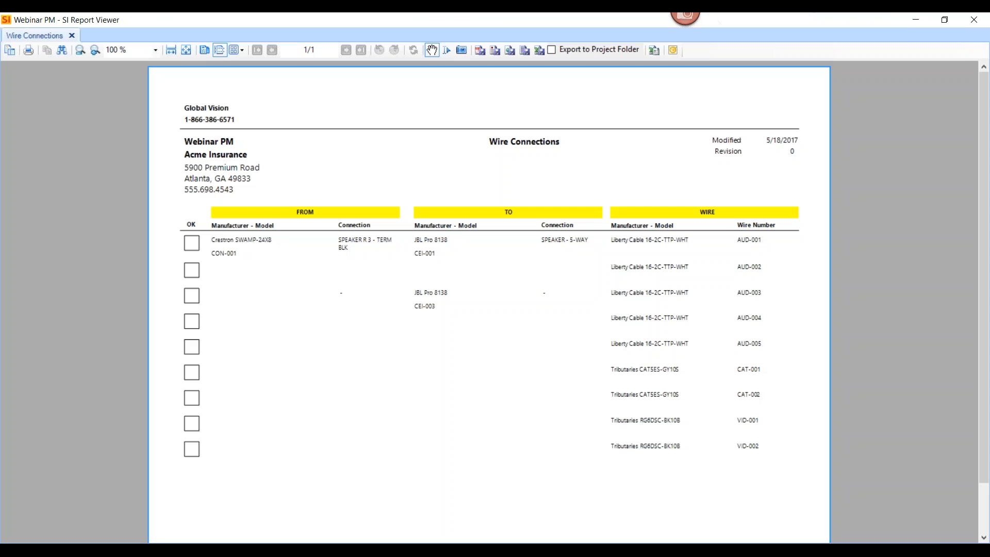
Enlarge the Wire Connections report to 150 %, examine its from, to and wire entries, and close the report viewer
left_click(94, 49)
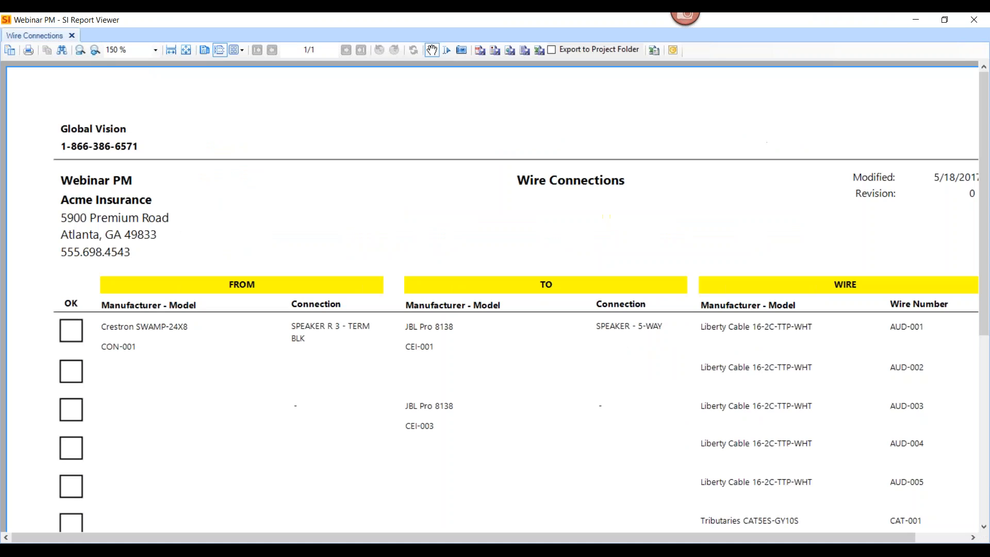
left_click_drag(593, 369, 547, 251)
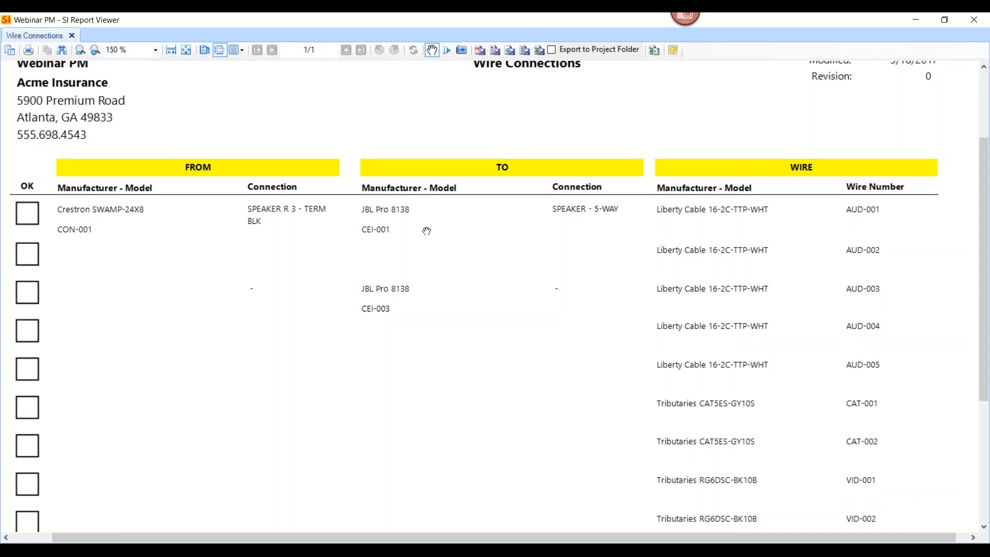
left_click(974, 19)
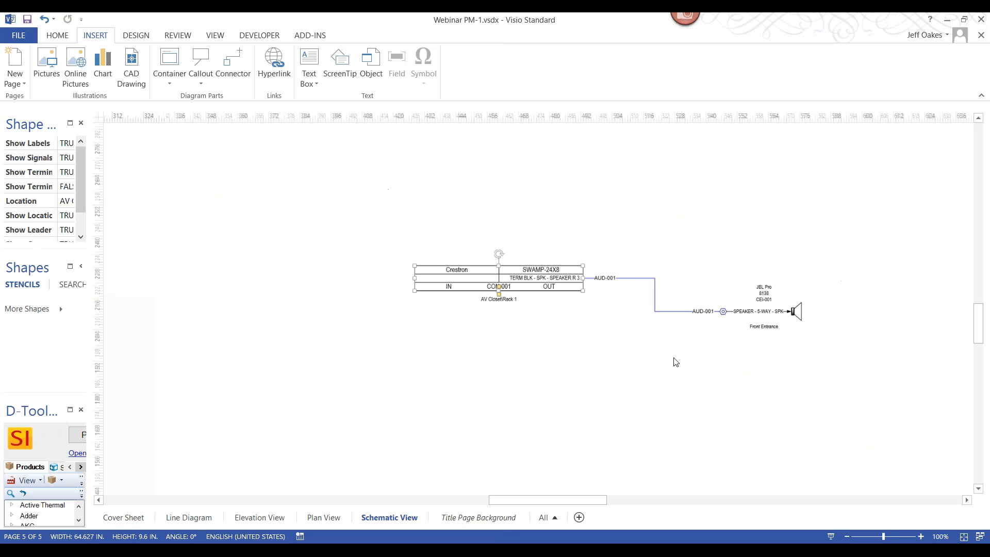
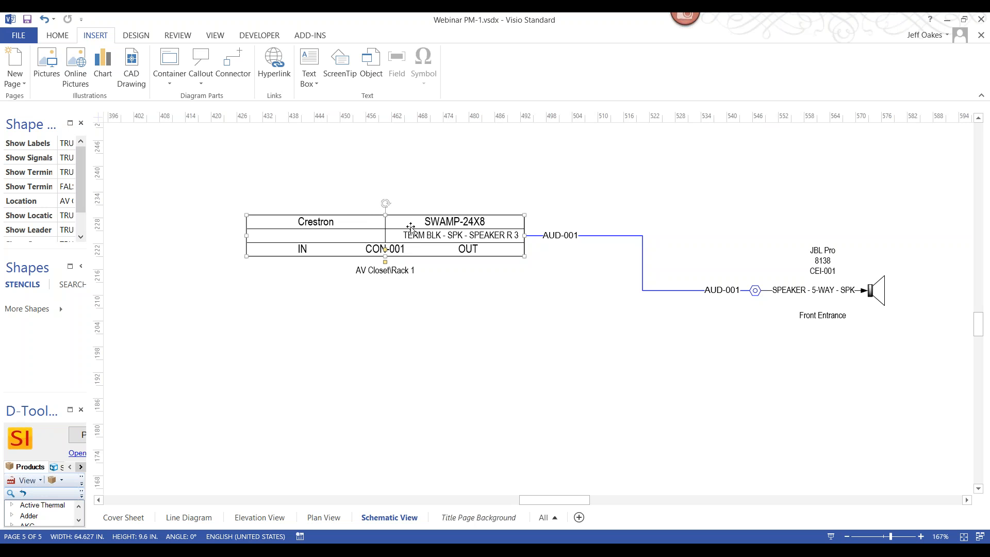
Save the schematic drawing, close Visio, and view the Webinar PM project's files and revisions in D-Tools SI
scroll(407, 174, "down", 4)
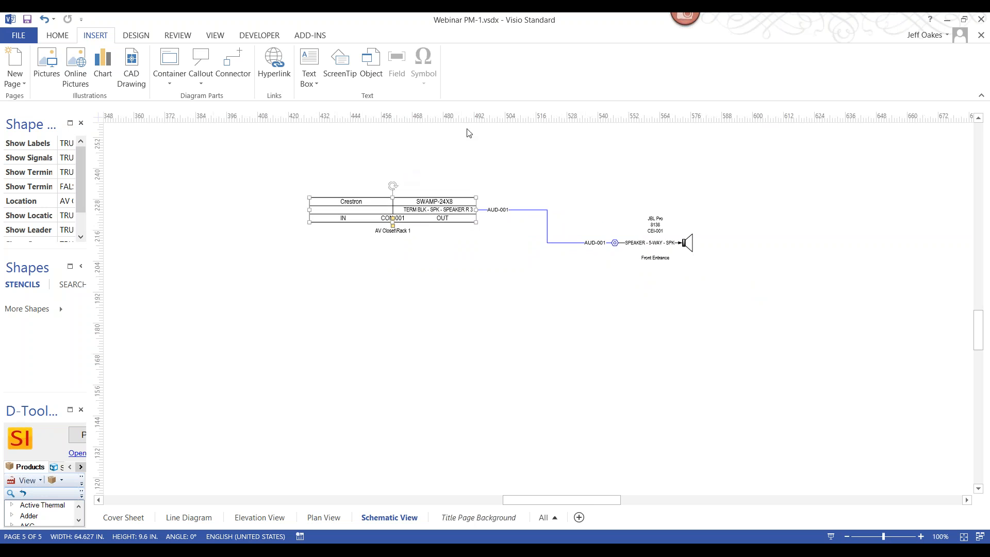
scroll(469, 133, "up", 4)
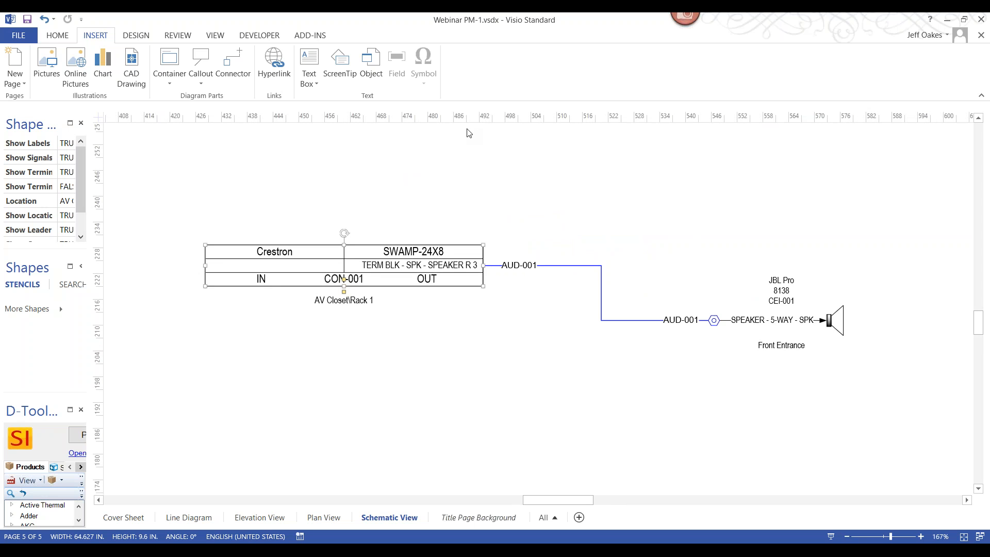
left_click(27, 19)
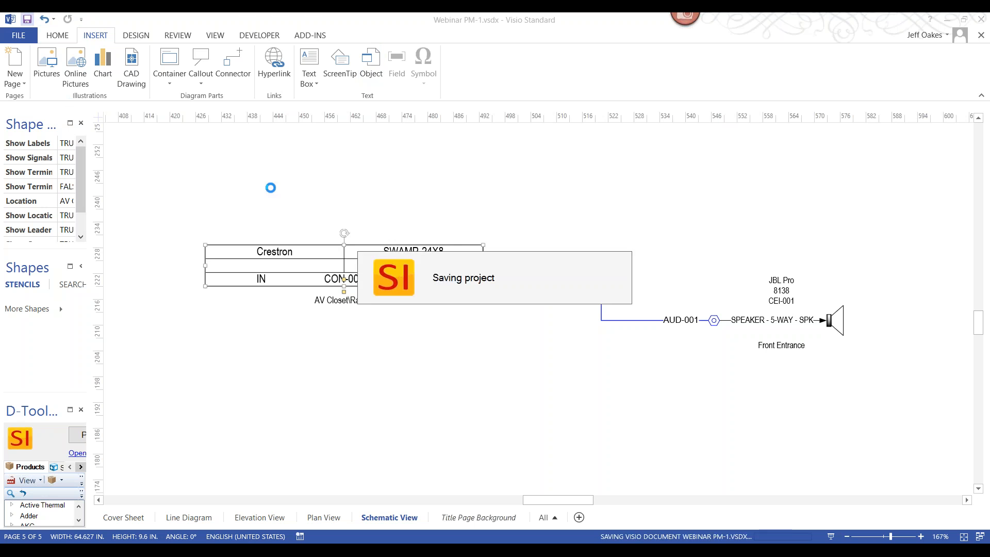
left_click(980, 20)
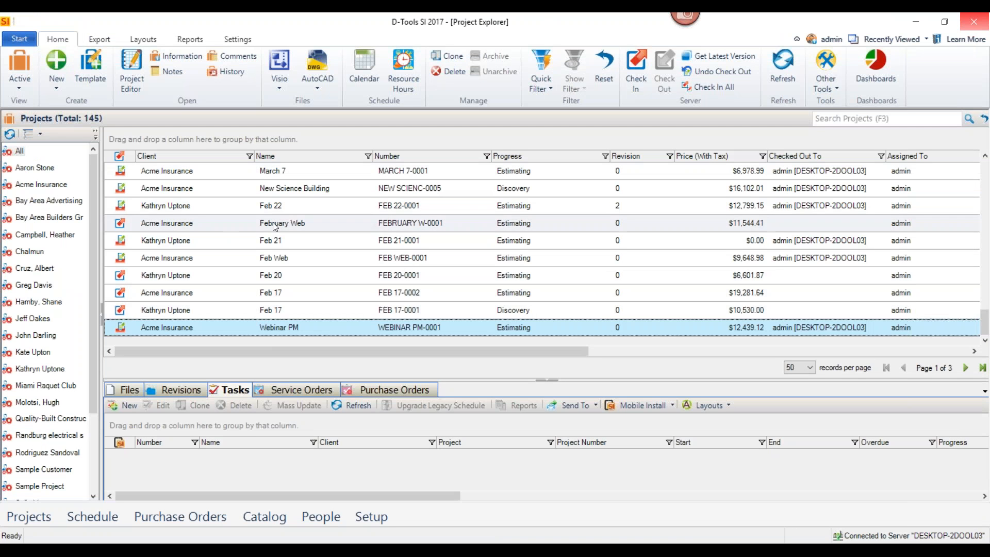
left_click(128, 393)
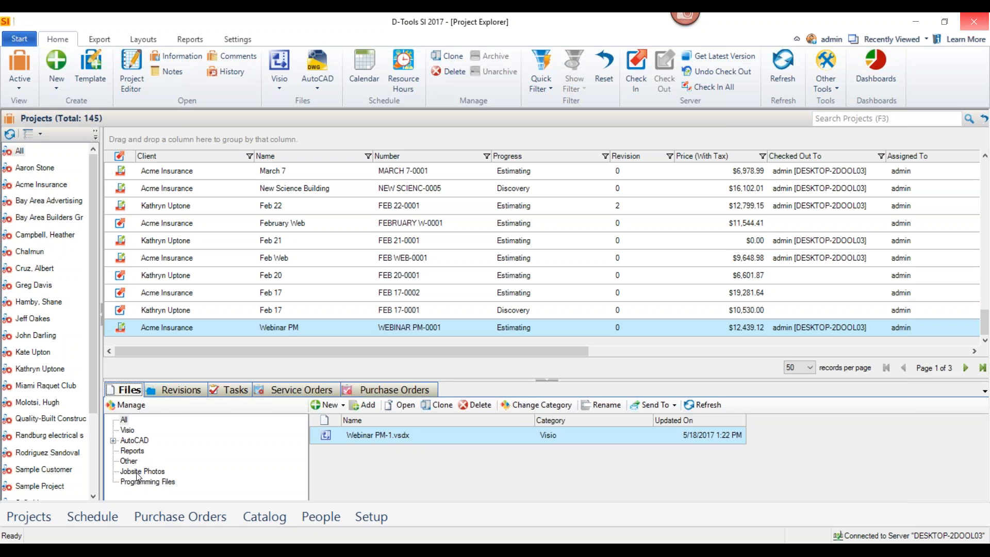
left_click(176, 391)
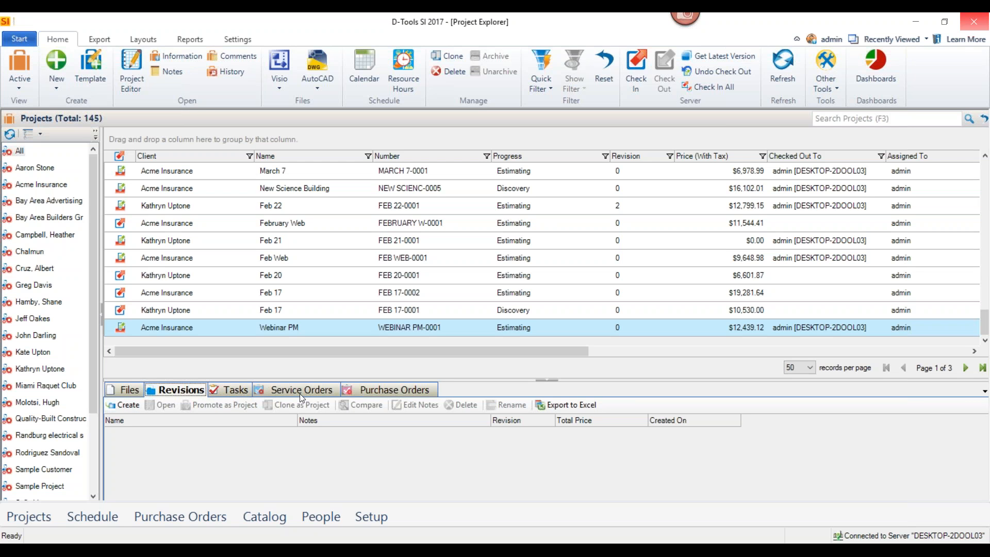
Create a new task for the Webinar PM project and name it Install Speakers
left_click(236, 395)
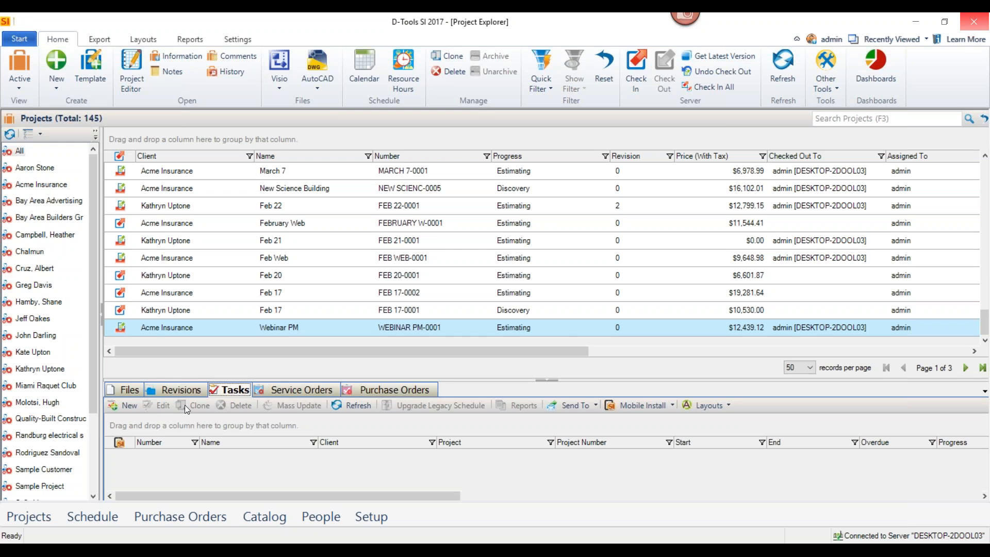
left_click(131, 404)
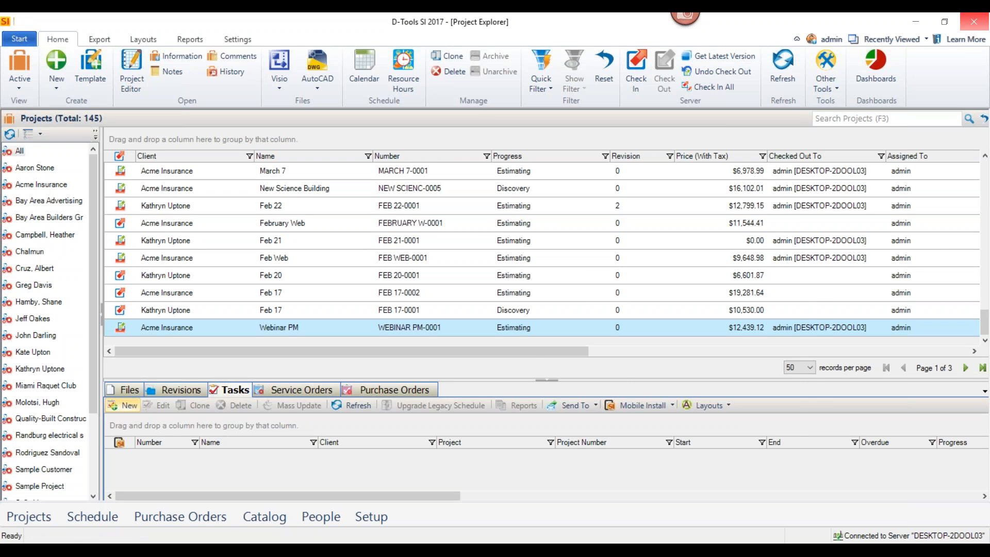
left_click(422, 269)
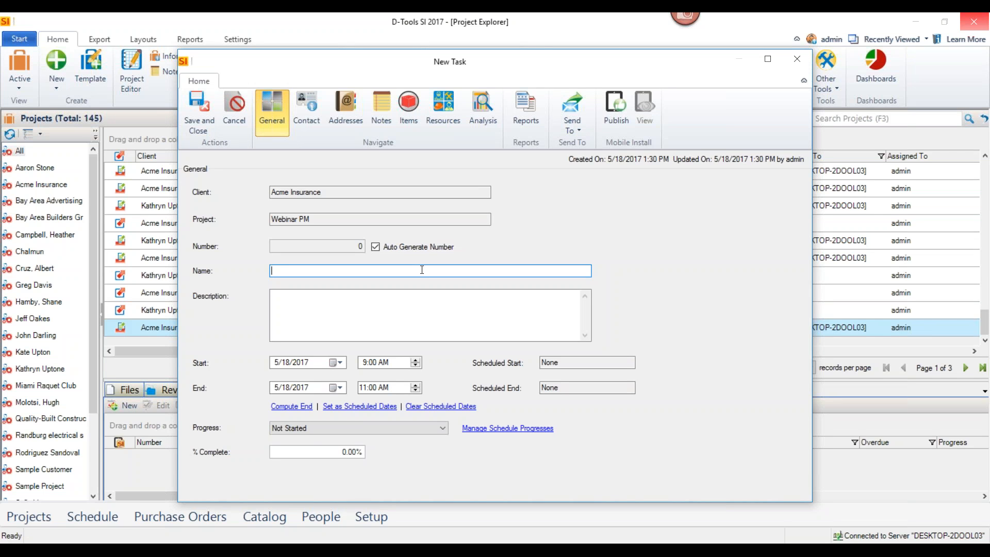
type("Install Speakers")
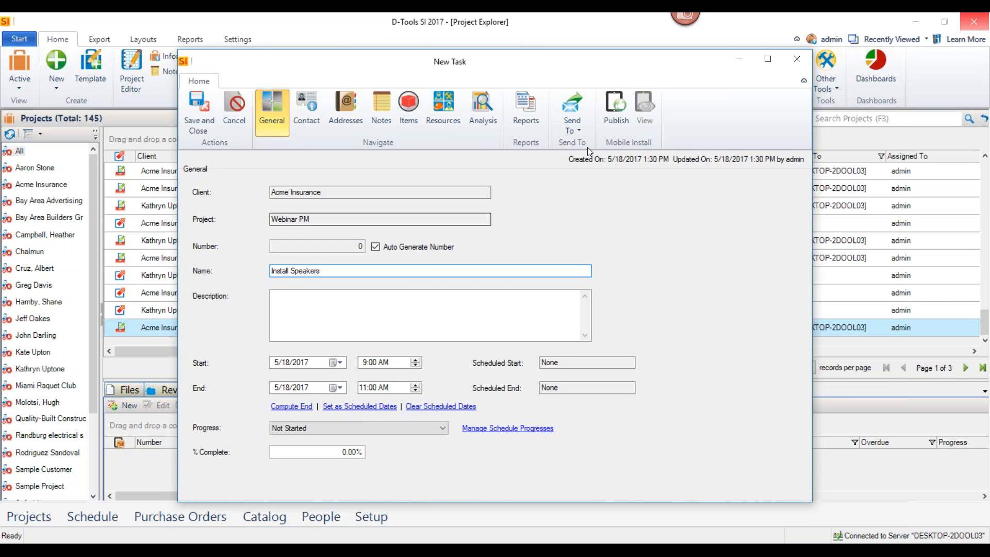
Insert the project's Building Code and Wifi Password custom fields into the task's notes
left_click(378, 108)
left_click(487, 183)
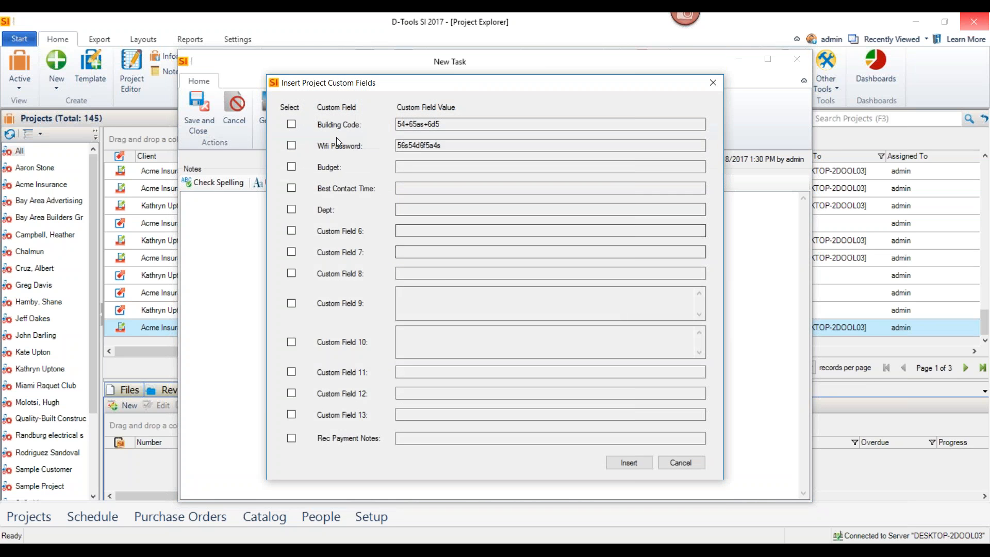
left_click(292, 123)
left_click(292, 146)
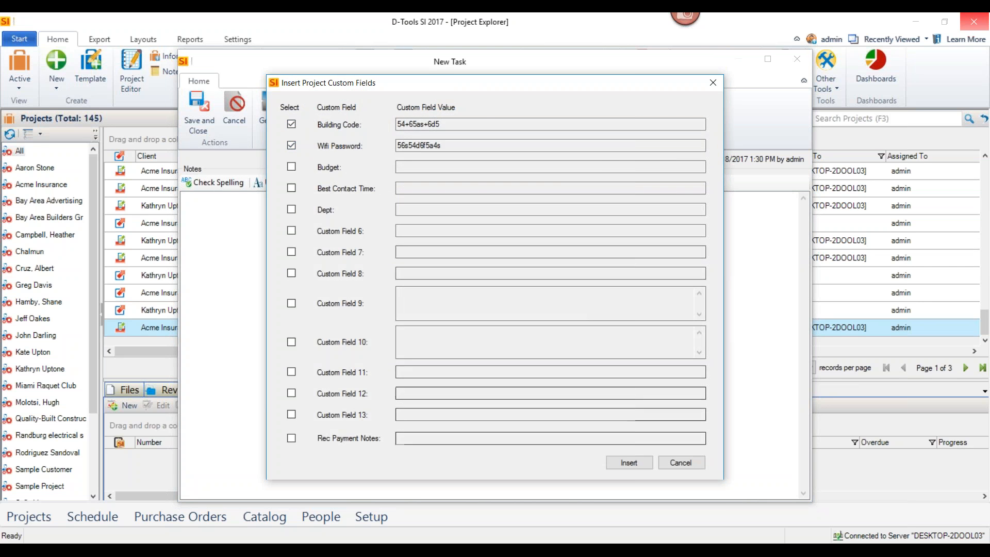
left_click(630, 463)
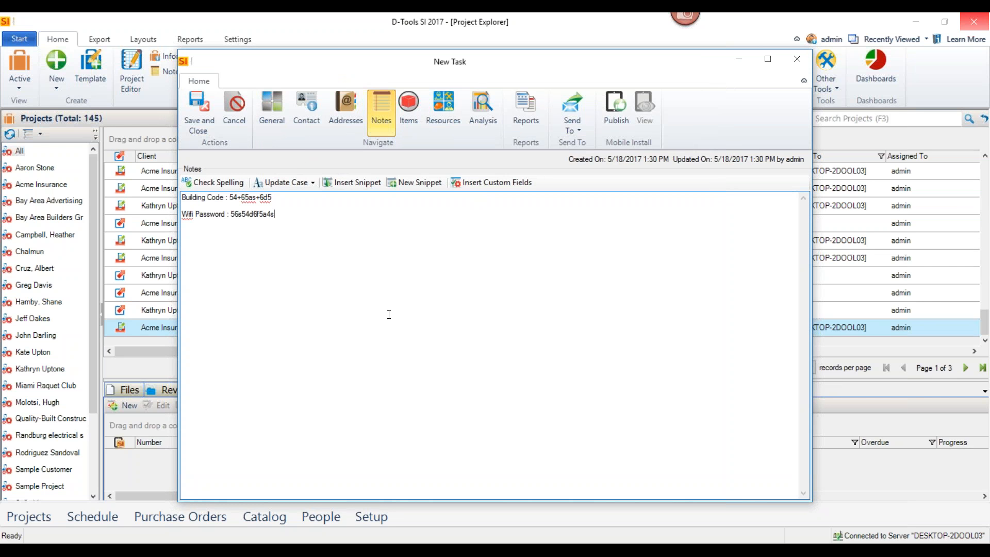
Check in the project from the task's items and open the project's product list for adding products
left_click(407, 114)
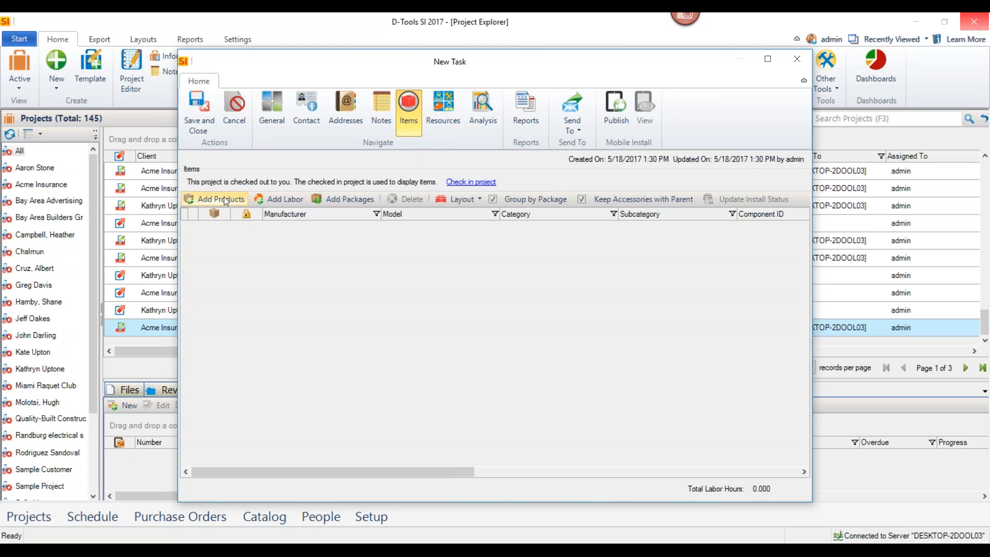
left_click(461, 183)
left_click(216, 185)
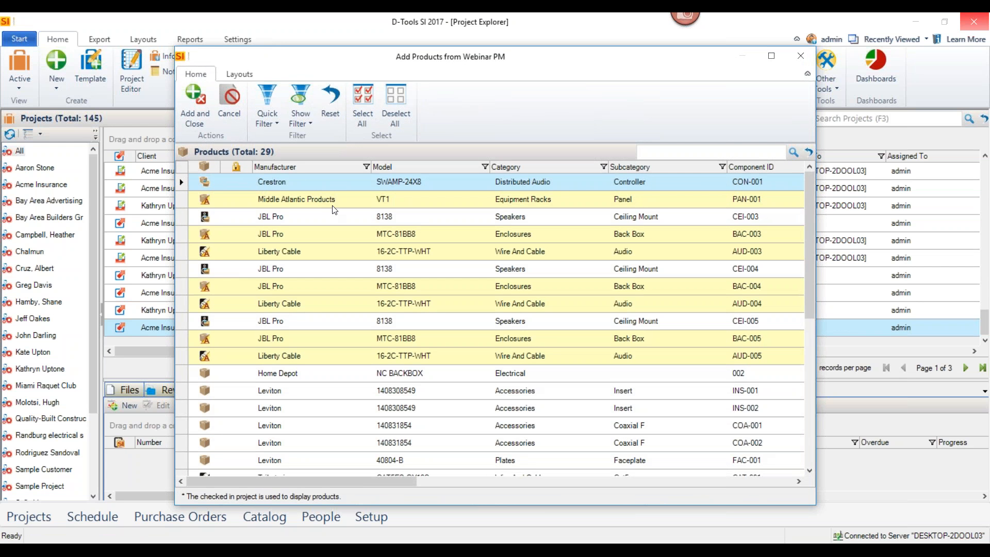
Try filtering the project's products by the Rack 1 location and by the Rough-In phase, clearing each filter
left_click(270, 121)
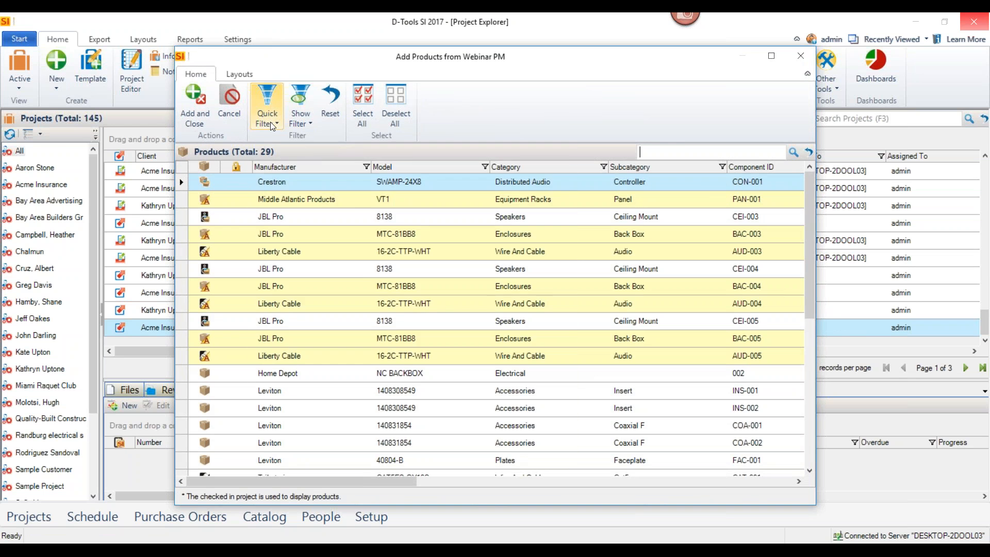
left_click(267, 177)
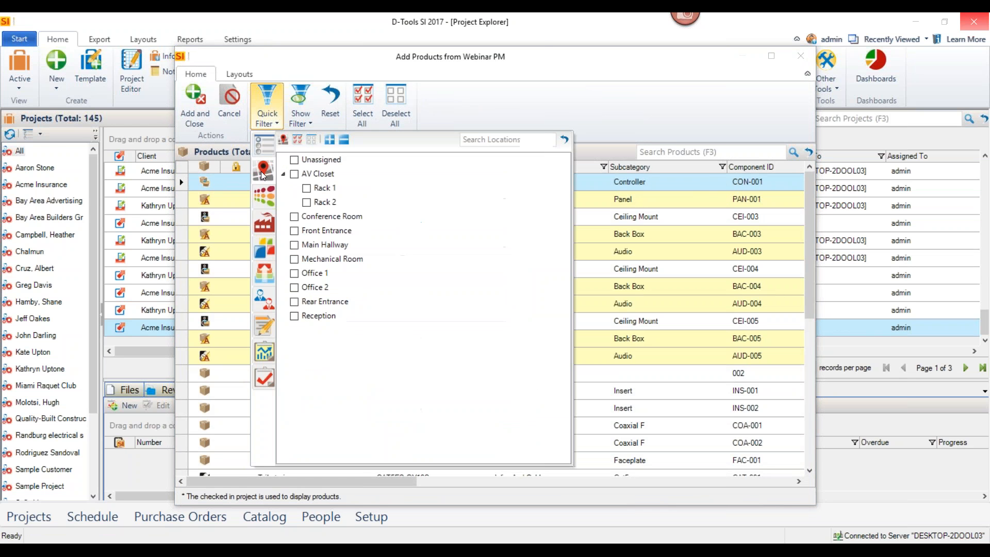
left_click(306, 188)
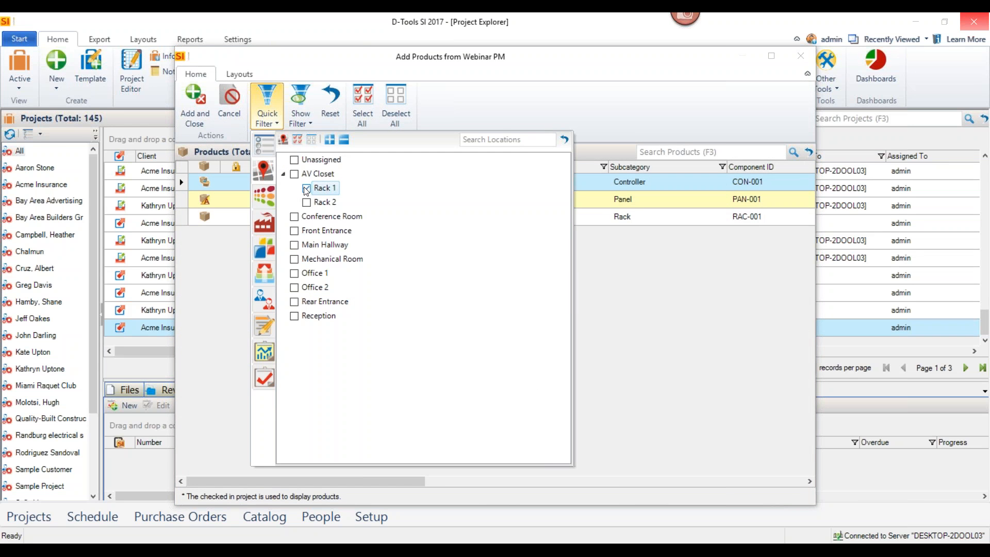
left_click(306, 188)
left_click(267, 267)
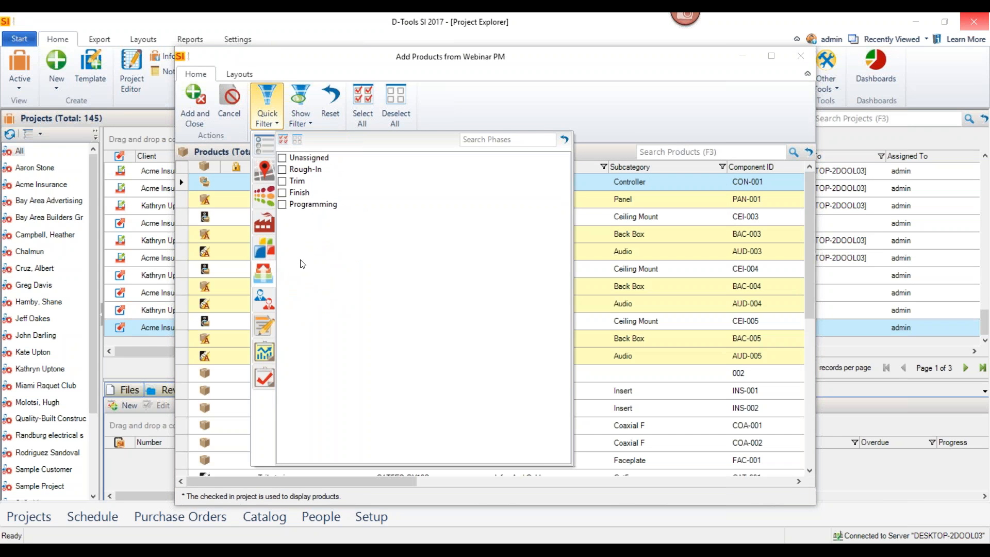
left_click(282, 171)
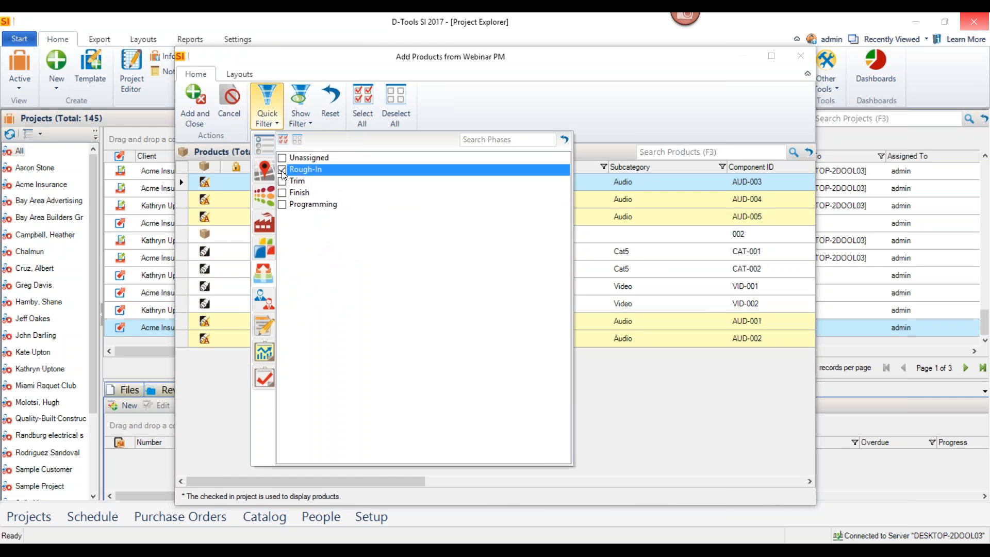
left_click(282, 171)
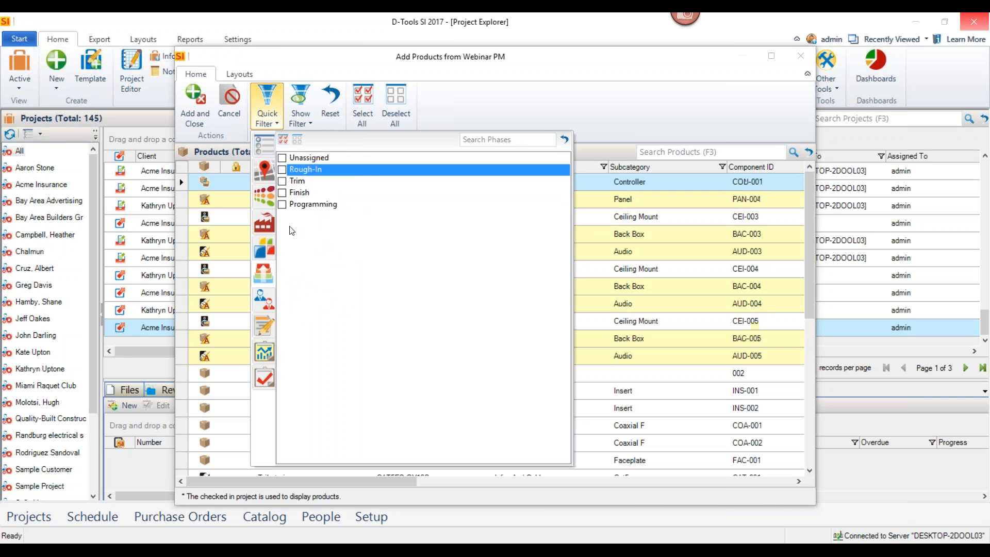
Filter the products to the Speakers category and add all listed speakers and their accessories to the task
left_click(269, 244)
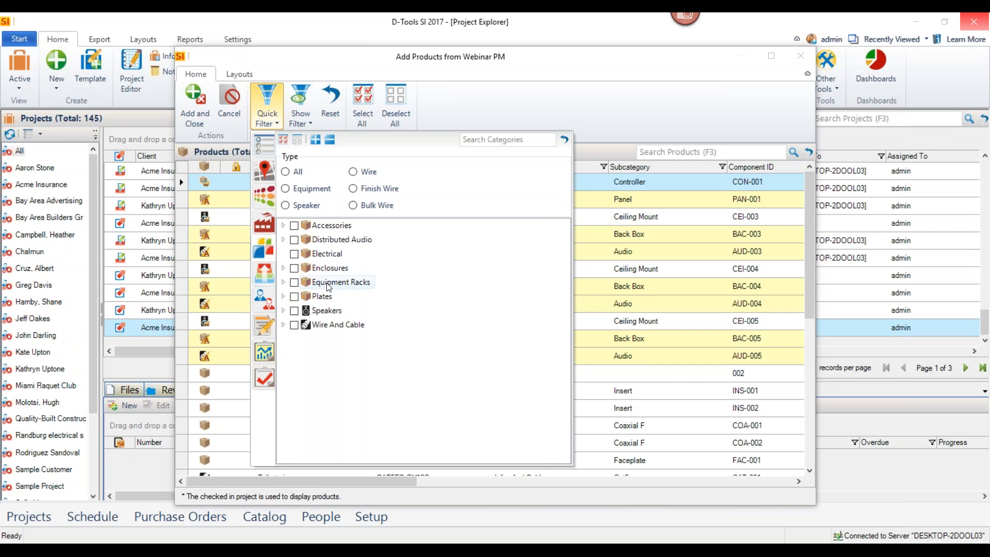
left_click(294, 325)
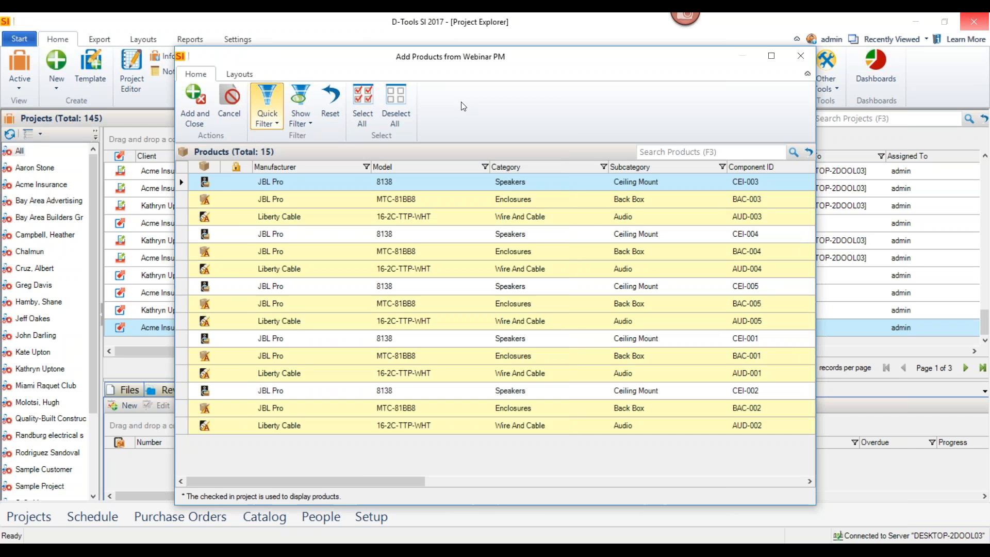
left_click(365, 102)
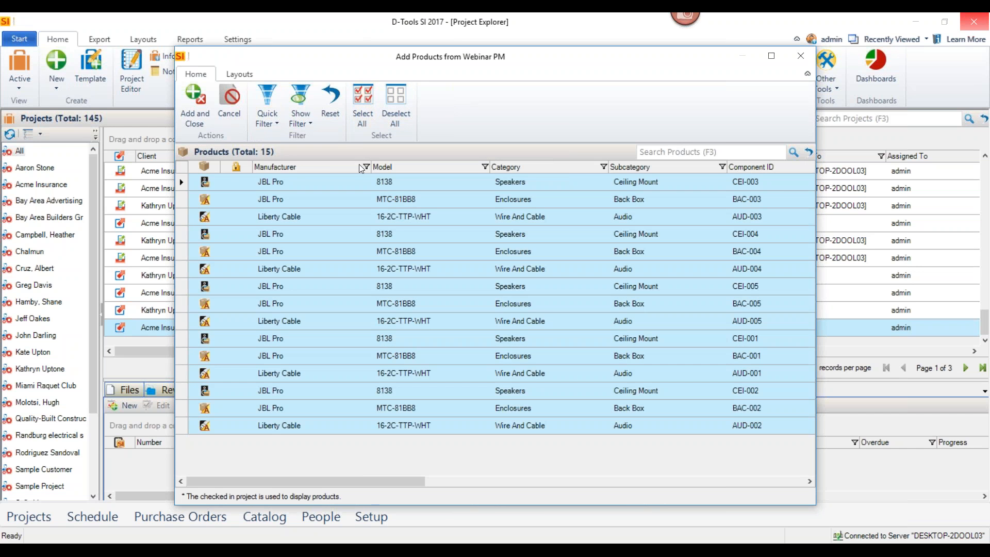
left_click(195, 122)
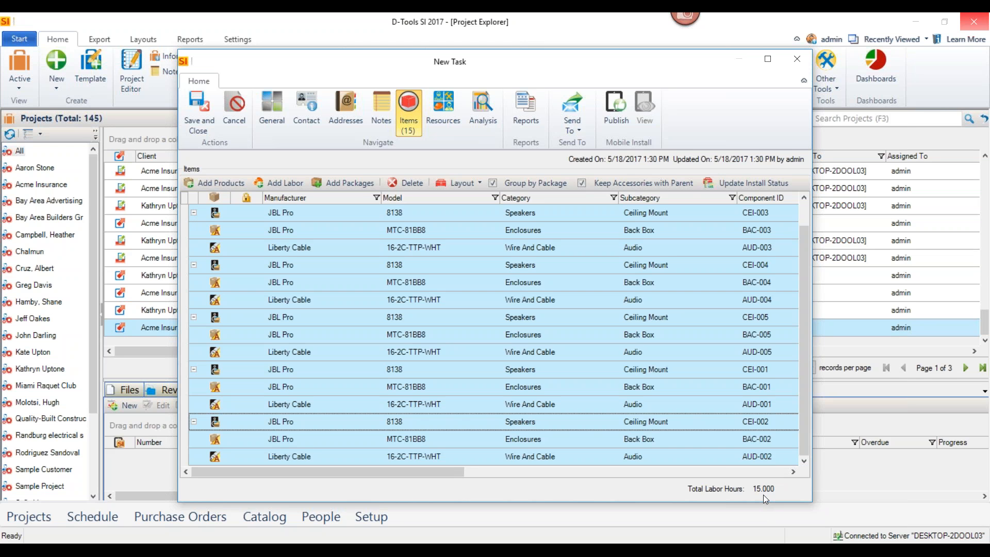
Assign the sales rep costing $20.00 per hour to the task, with estimated hours based on total labor hours
left_click(444, 118)
left_click(208, 185)
left_click(258, 283)
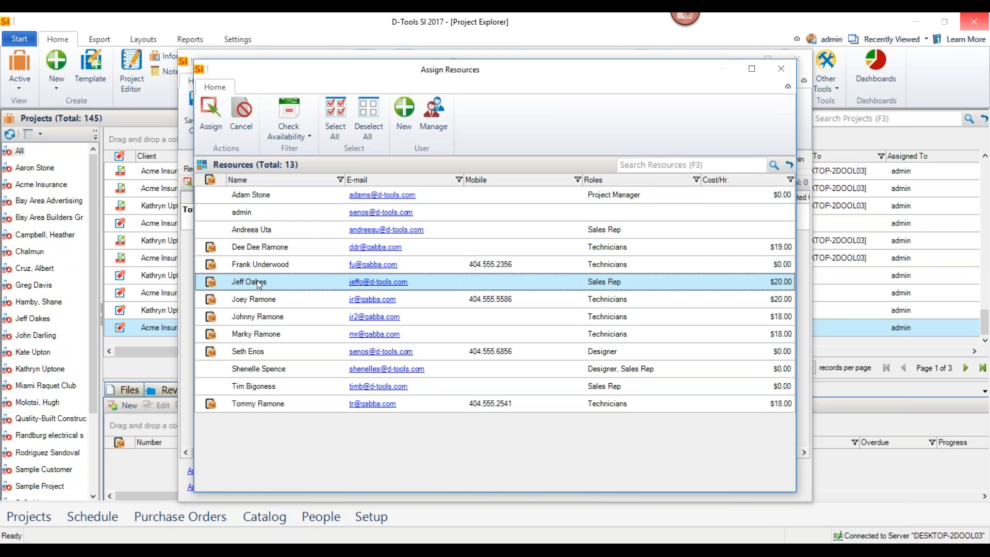
left_click(216, 134)
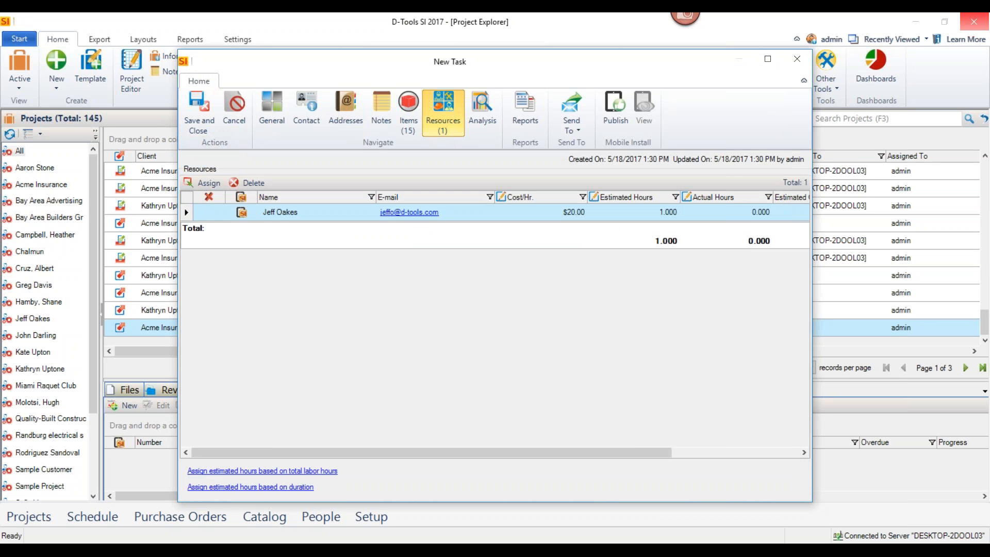
left_click(276, 471)
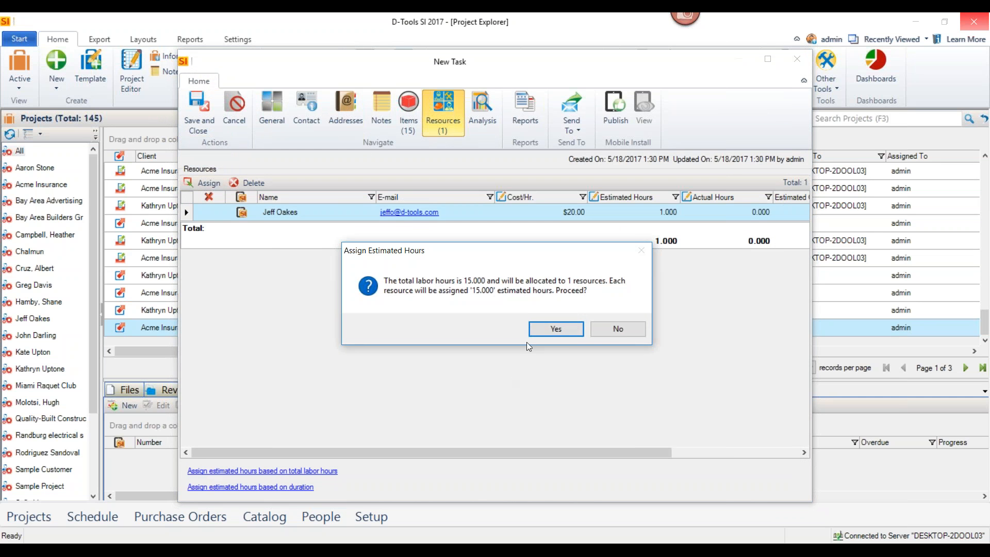
left_click(536, 328)
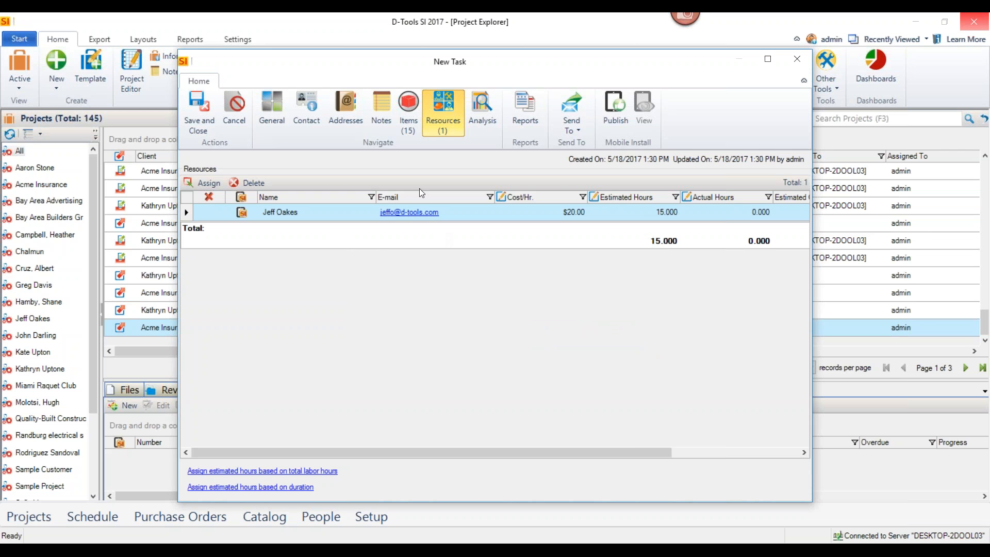
Set the task's start date to 5/22/2017 and compute its end date from the item labor hours
left_click(272, 124)
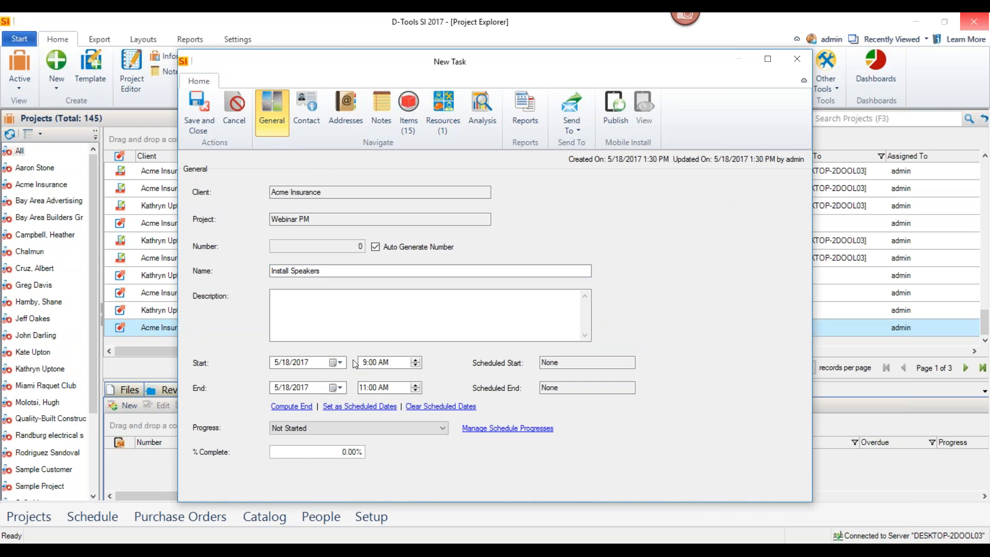
left_click(340, 363)
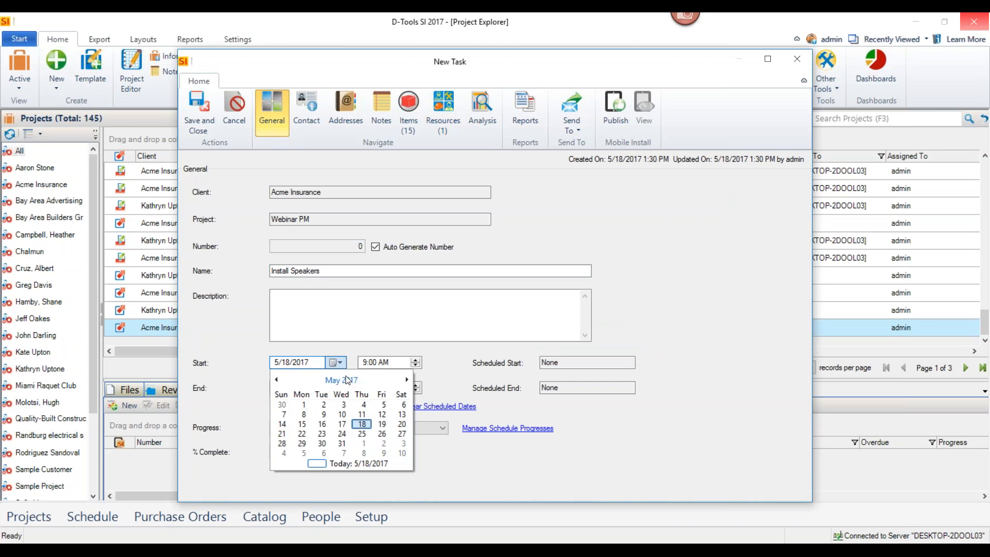
left_click(305, 436)
left_click(292, 406)
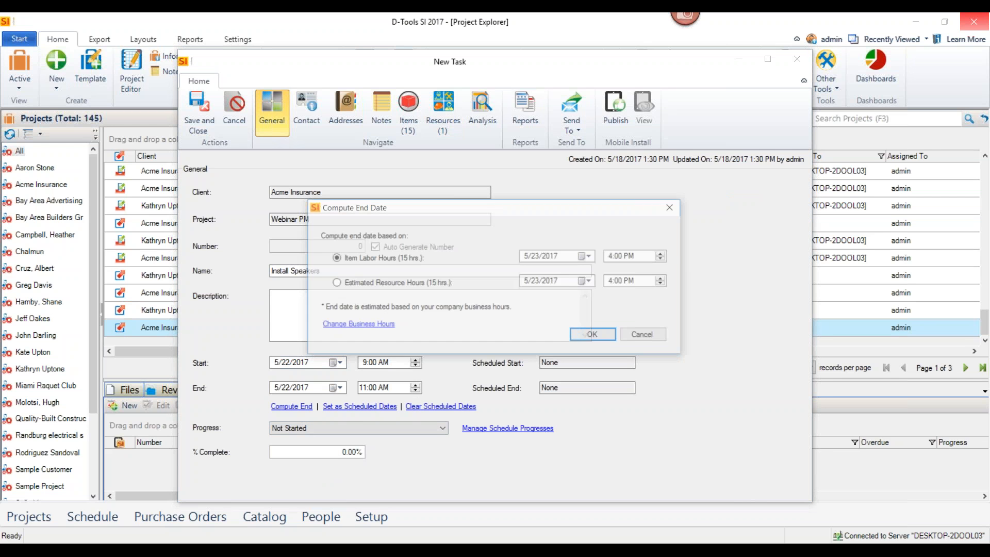
left_click(587, 337)
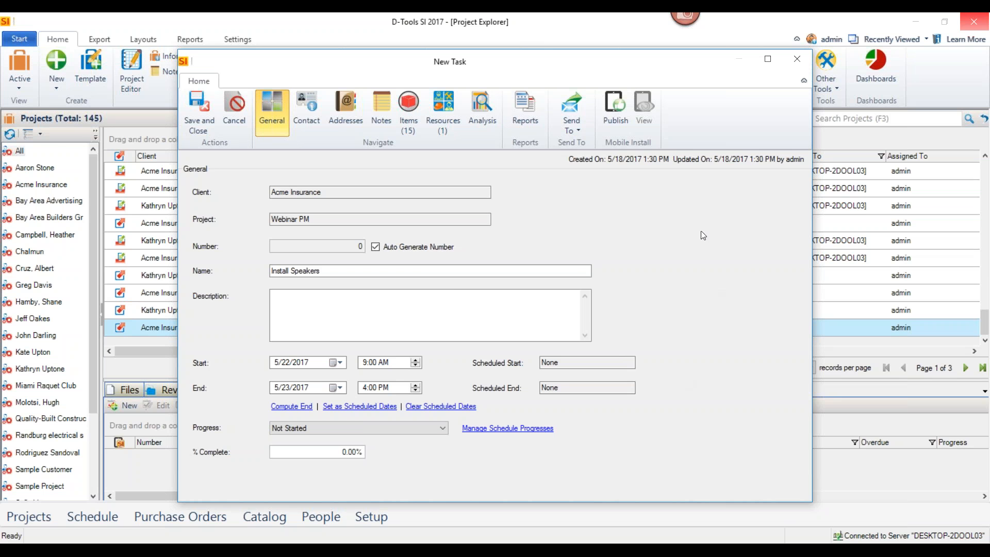
Publish the Install Speakers task to Mobile Install without attached reports or files, and save and close the task
left_click(618, 120)
left_click(475, 329)
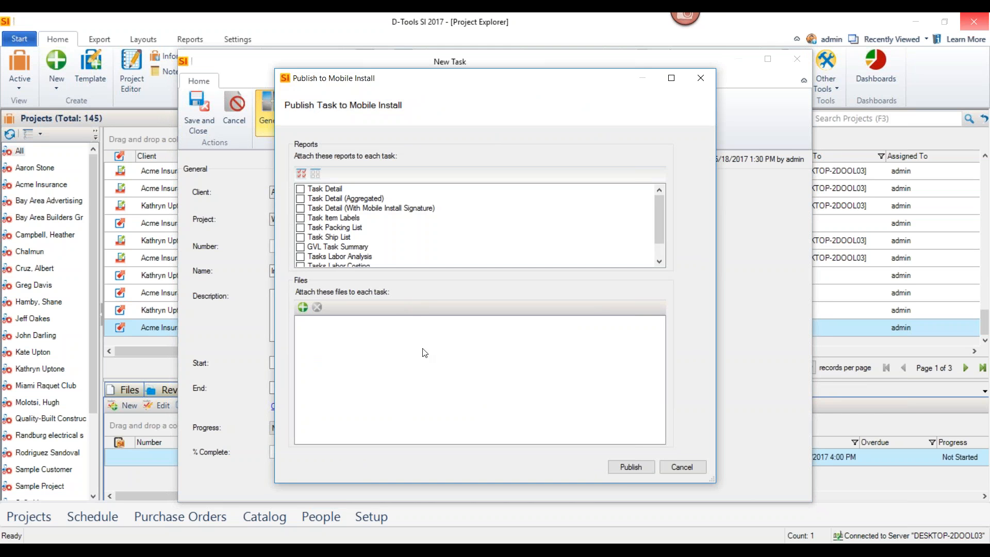
left_click(630, 465)
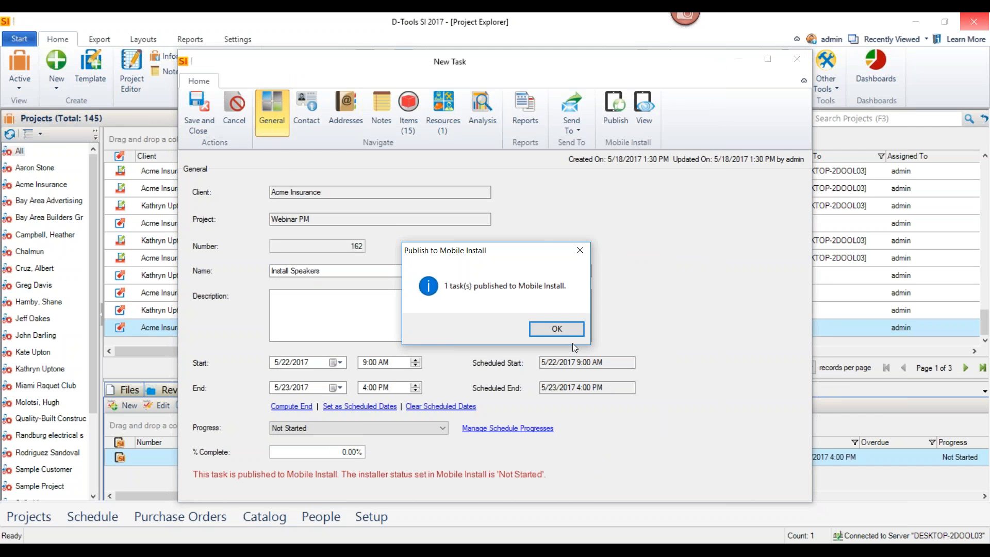
left_click(558, 329)
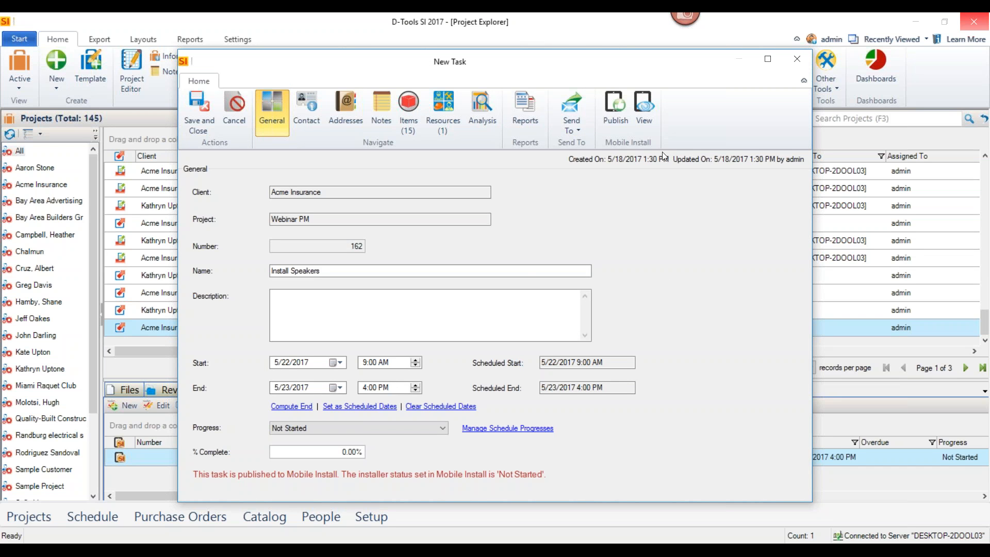
left_click(207, 115)
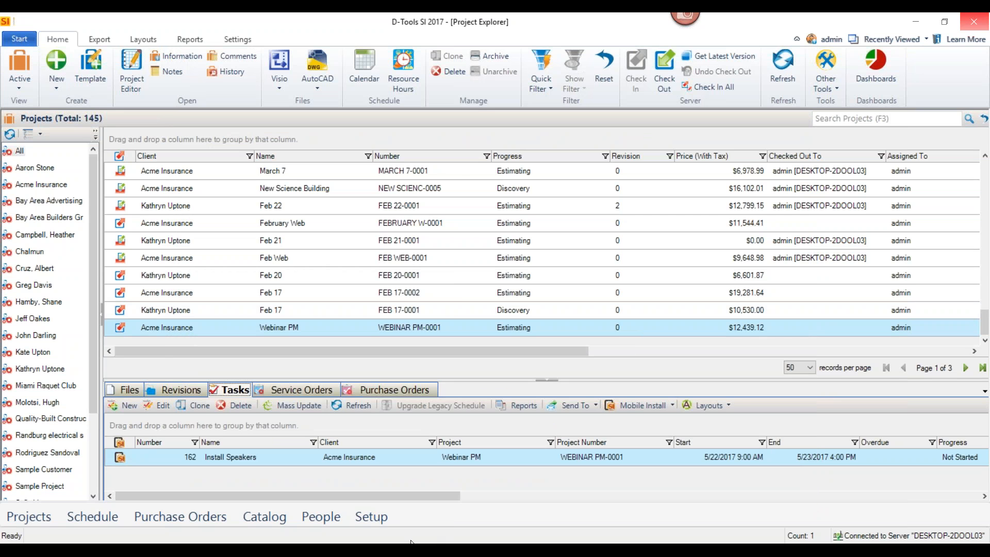
Switch to a Firefox window and hide its bookmarks toolbar
right_click(364, 551)
left_click(345, 438)
right_click(443, 33)
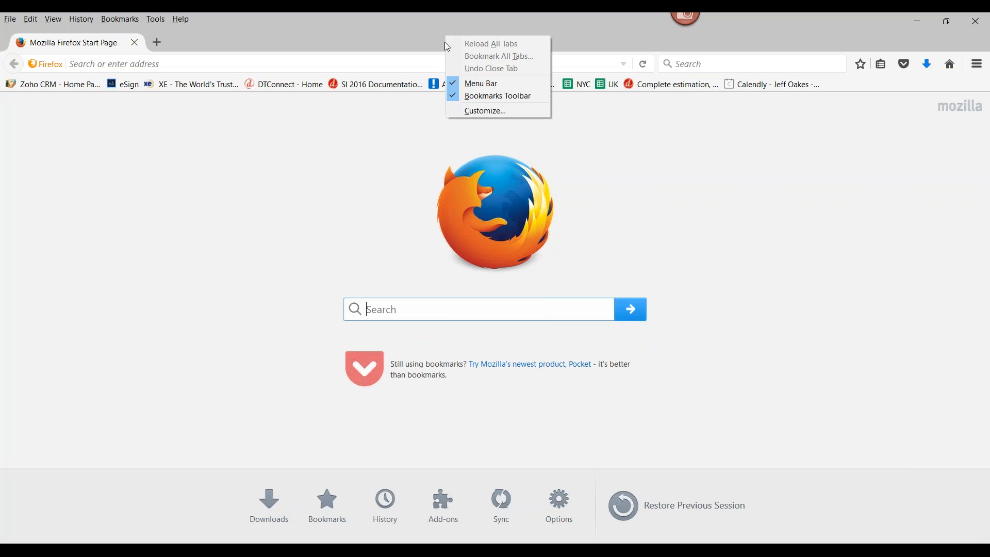
left_click(454, 95)
Load the Mobile Install web app at mobile.d-tools.com/app
left_click(310, 62)
type("mobile.d-tools.com/")
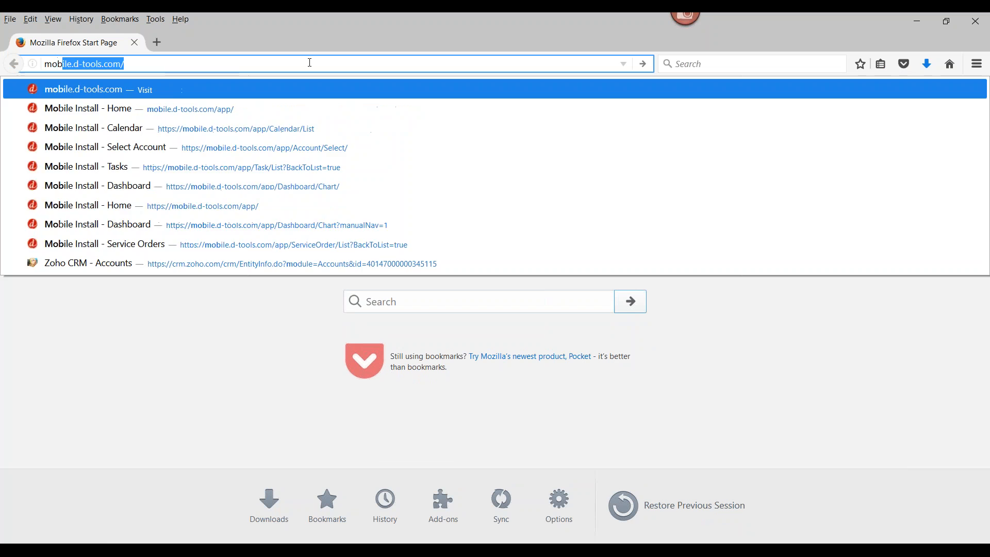
key("Return")
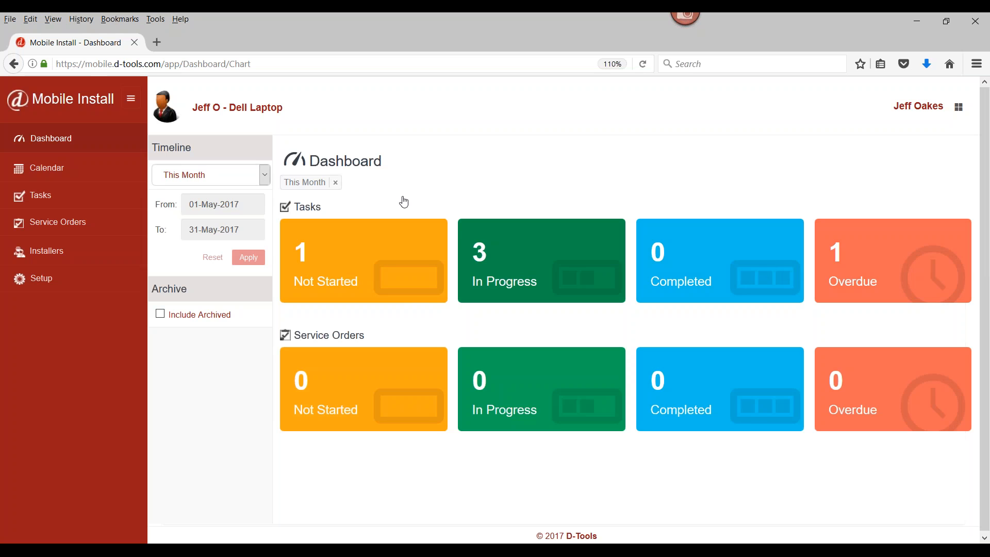
Open Task 162 Install Speakers from the Mobile Install calendar, start tracking work, and change its status to In Progress
left_click(87, 176)
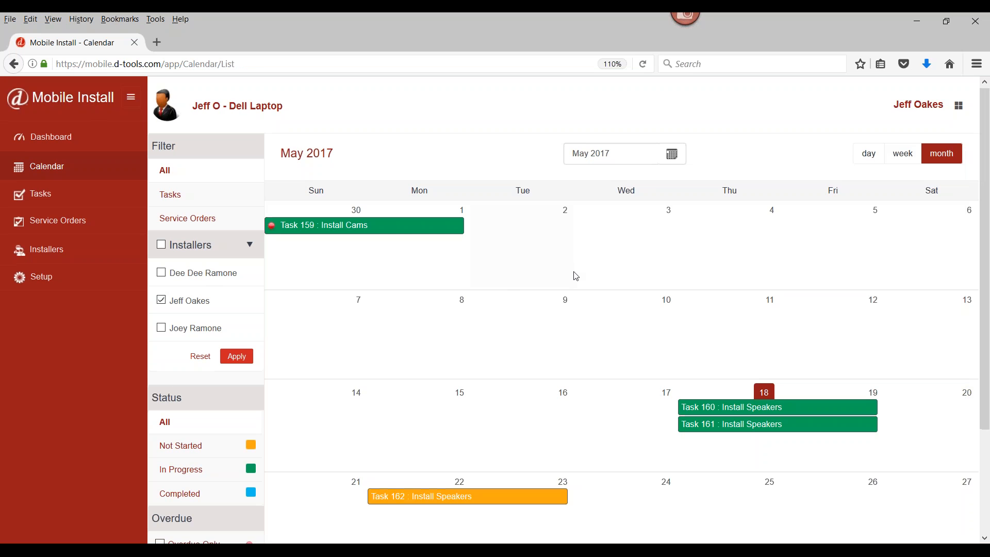
scroll(576, 276, "down", 2)
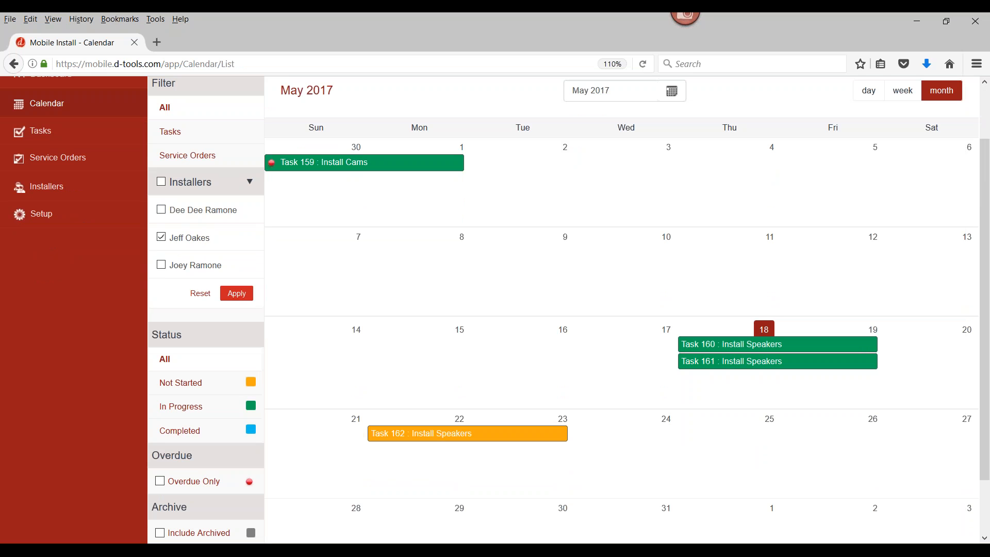
left_click(422, 438)
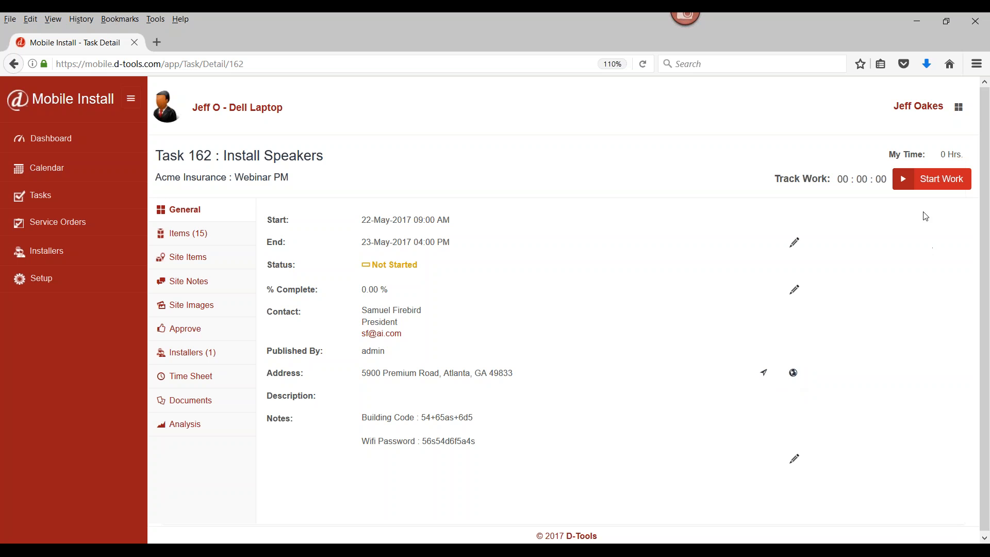
left_click(924, 185)
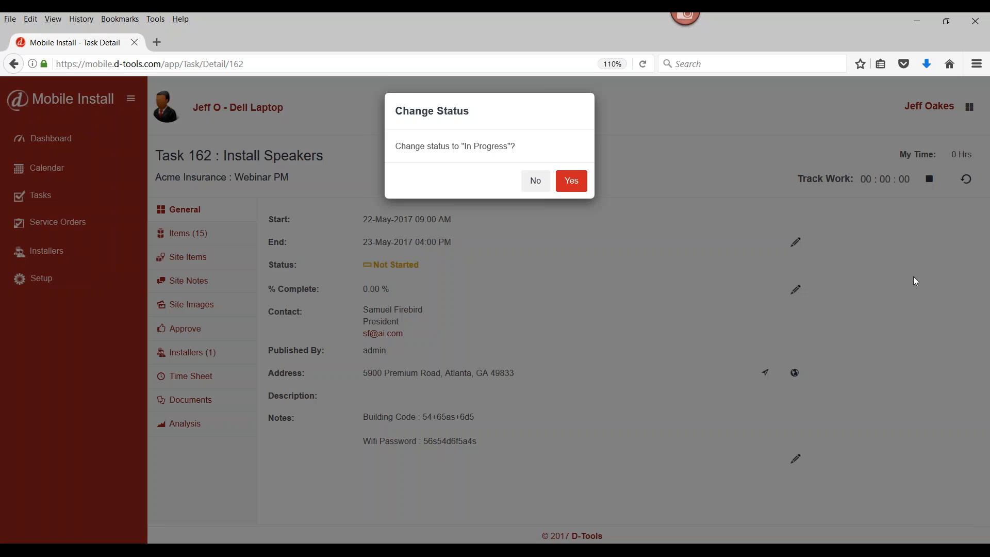
left_click(570, 181)
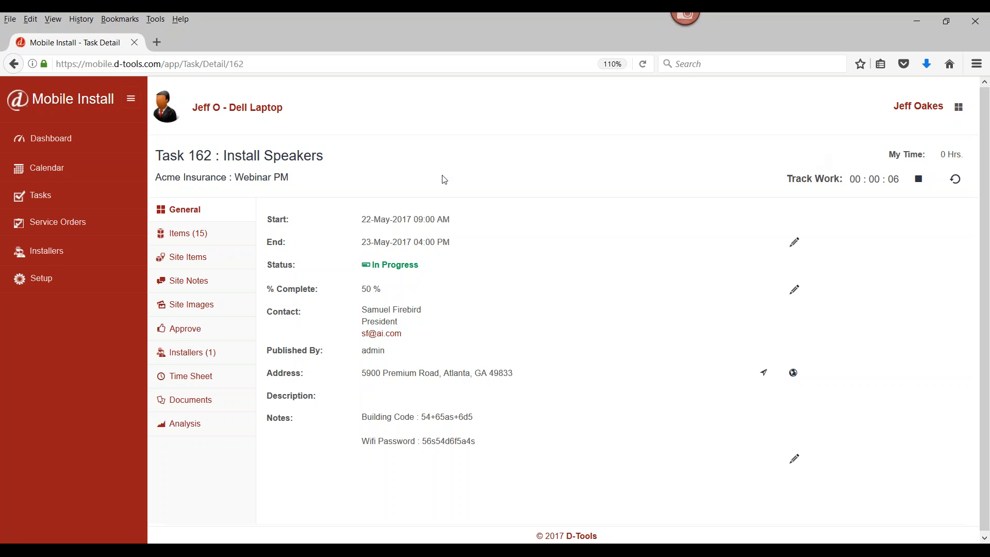
Mark all items on the first page of the task's item list as picked
left_click(212, 233)
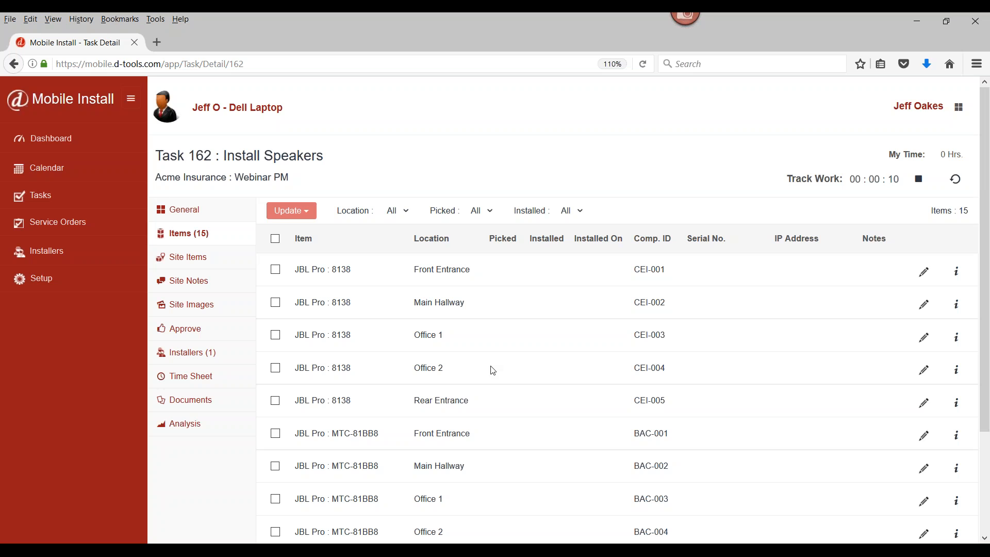
scroll(492, 370, "down", 2)
scroll(493, 370, "up", 1)
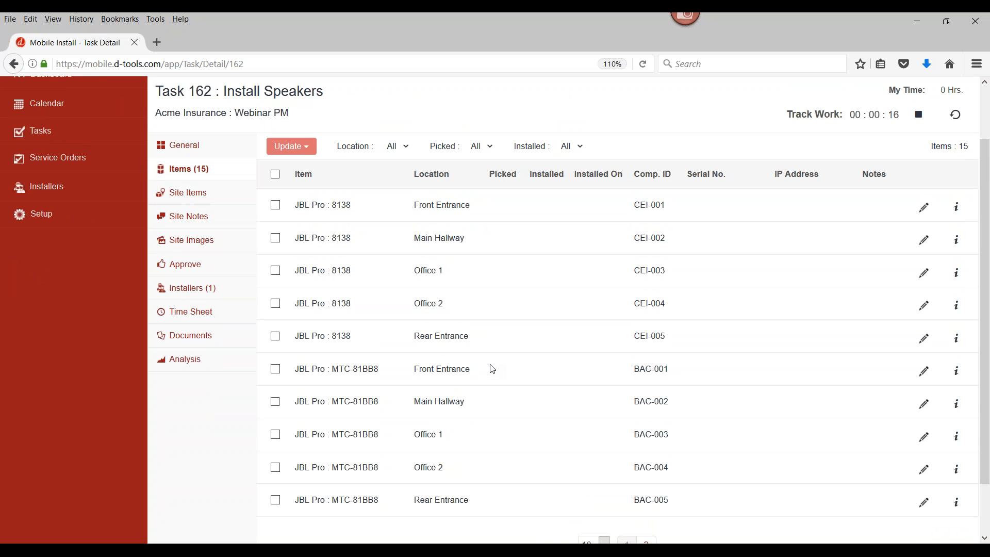
left_click(276, 205)
left_click(276, 238)
left_click(276, 174)
left_click(291, 146)
left_click(310, 164)
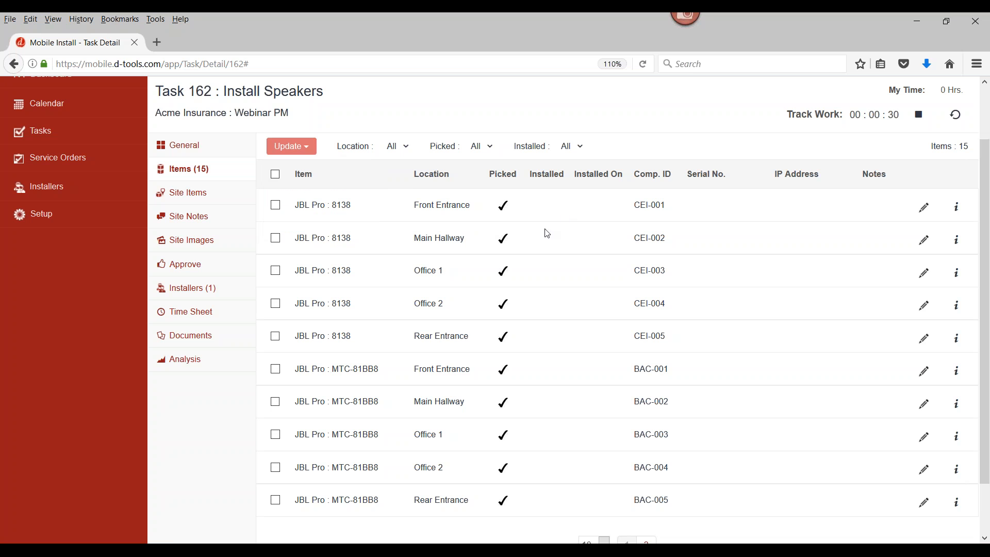
Filter the items to the Front Entrance location and mark JBL Pro 8138 and MTC-81BB8 as installed
left_click(405, 149)
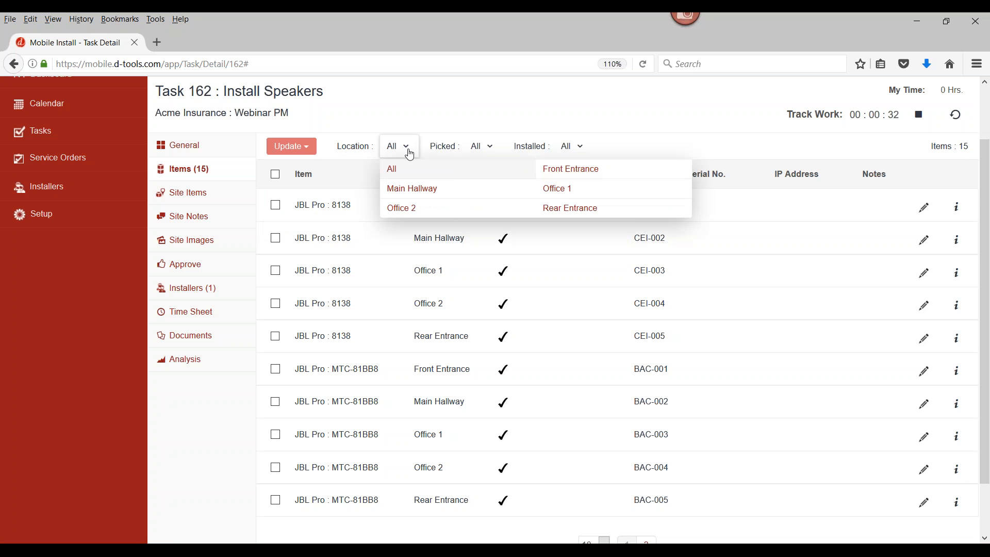
left_click(565, 176)
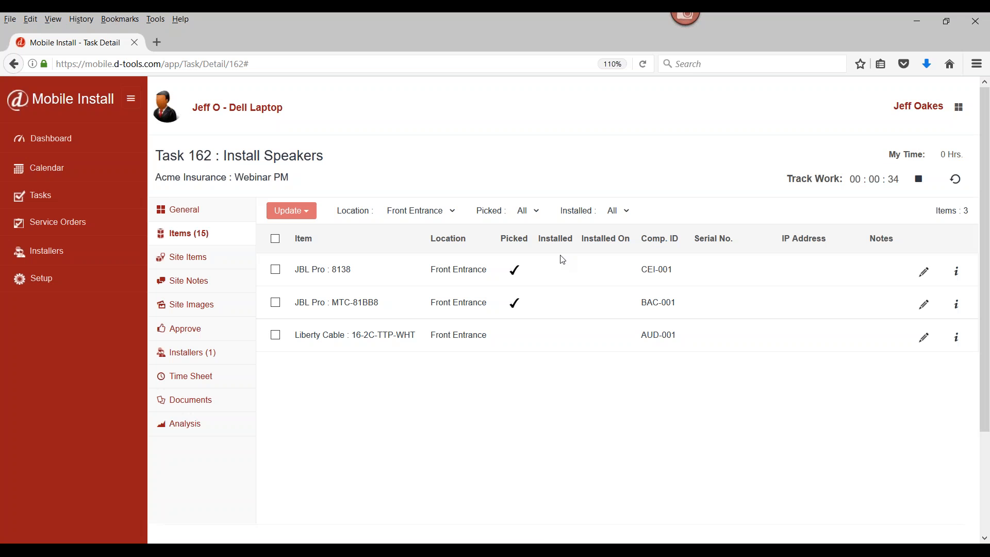
left_click(275, 271)
left_click(275, 303)
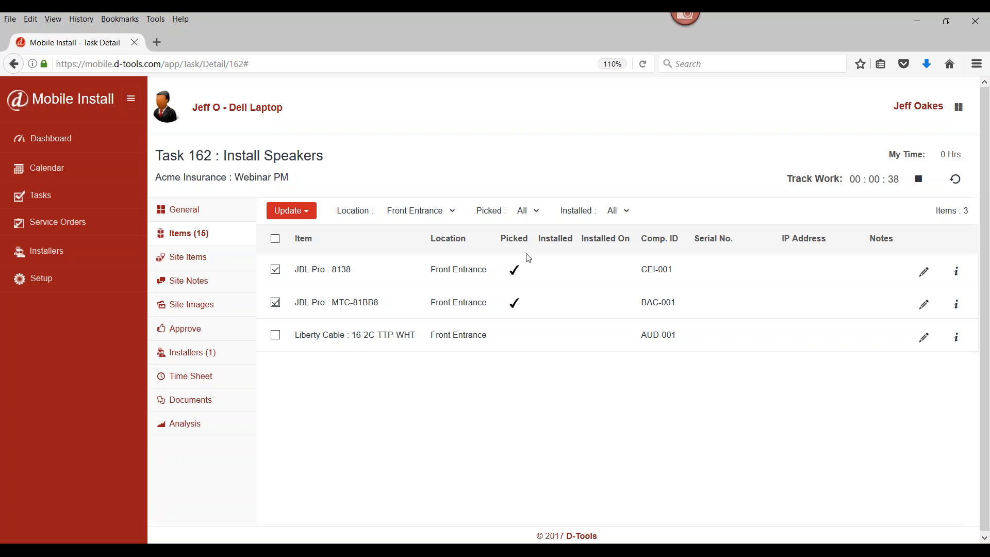
left_click(304, 220)
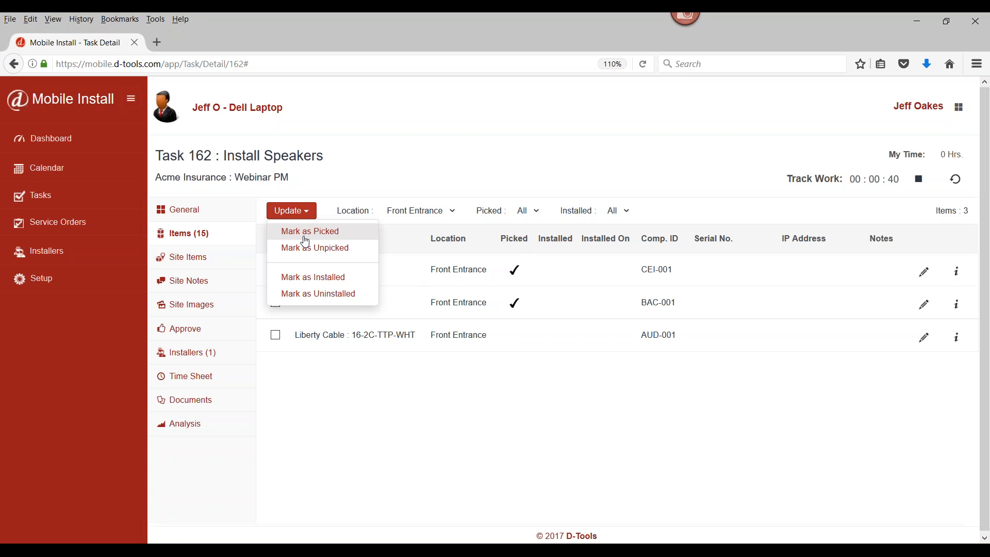
left_click(301, 278)
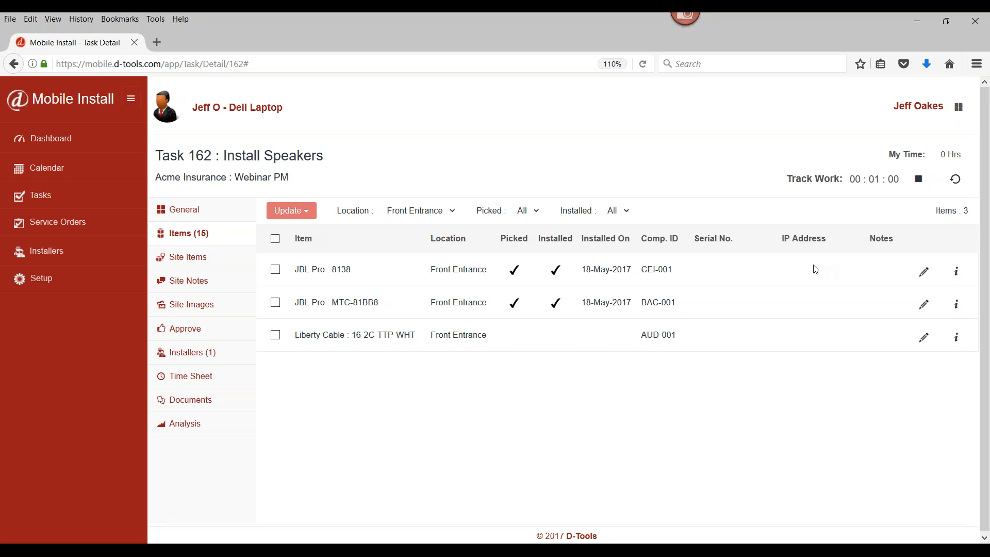
Check the task's site items, then sign the approval, agree that the task is completed satisfactorily, and approve it
left_click(204, 262)
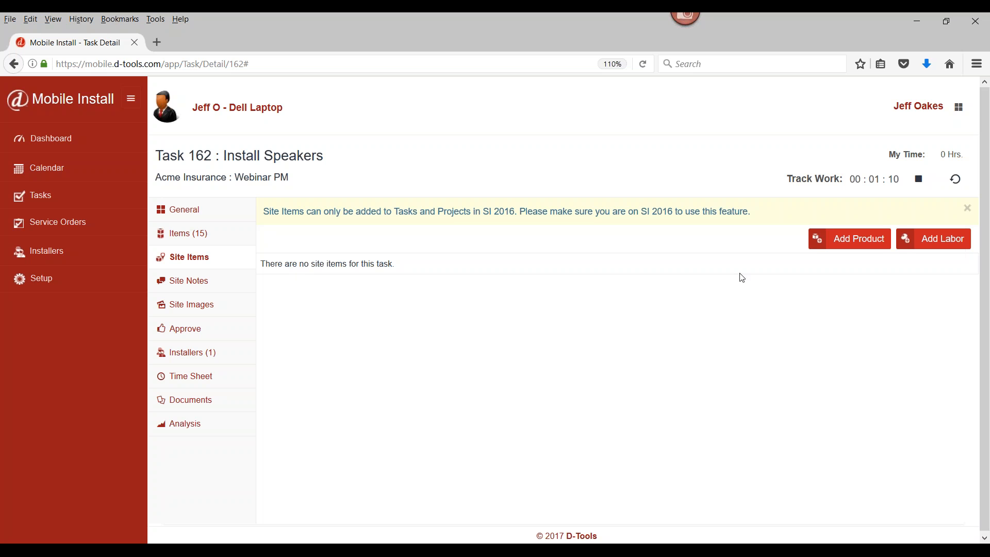
left_click(196, 330)
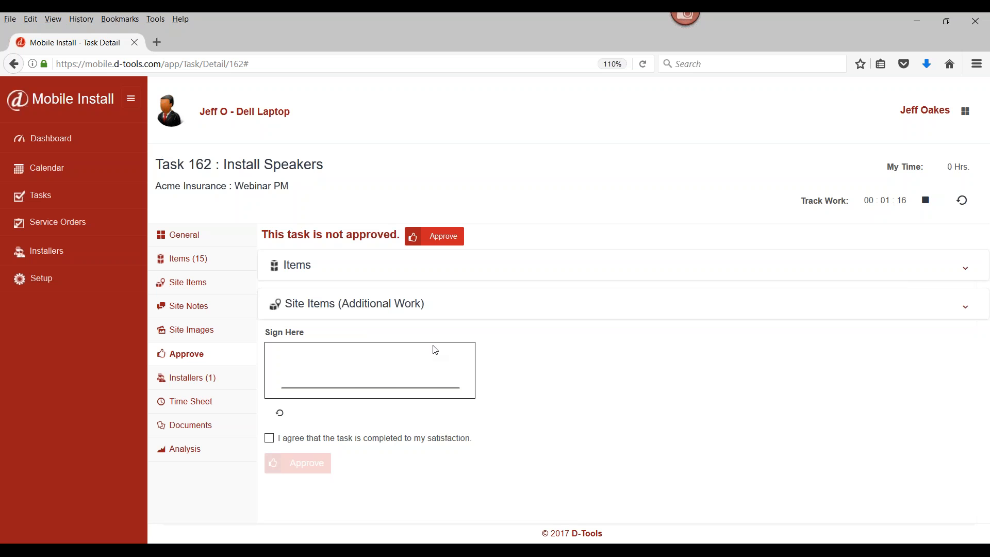
left_click_drag(292, 386, 447, 363)
left_click(269, 437)
left_click(309, 463)
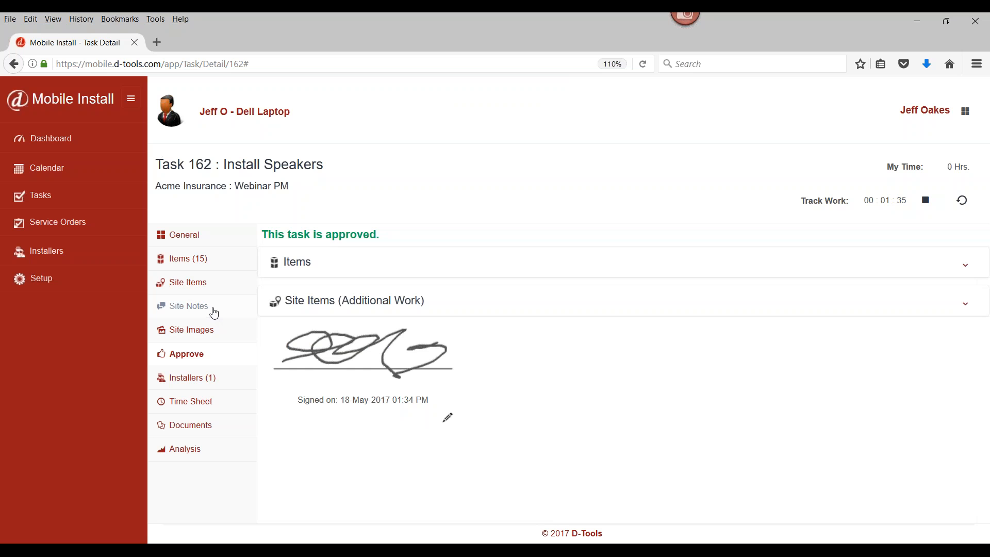
Stop the work timer, add a billable time entry described "Finished entry", and view it in the task's time sheet
left_click(924, 202)
left_click(529, 290)
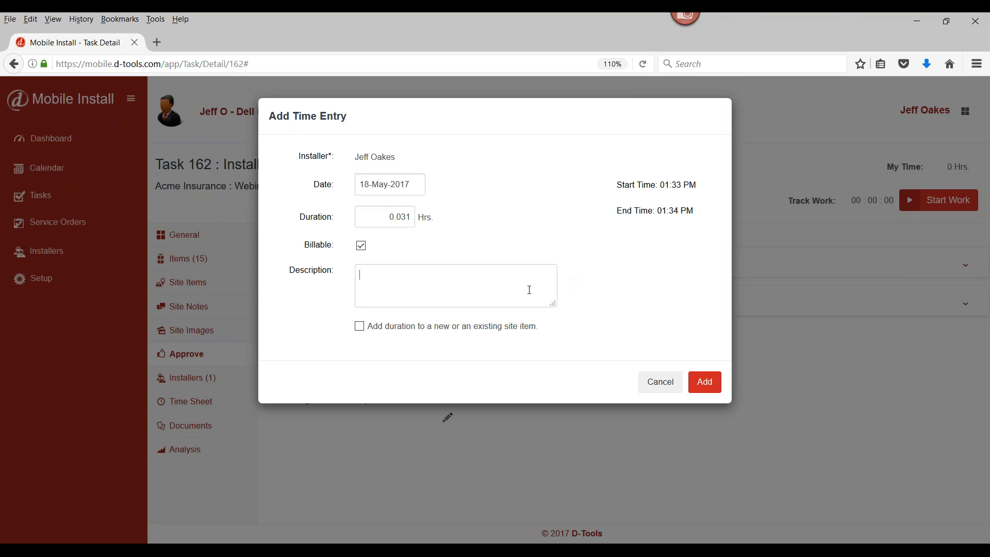
type("Finised entry")
right_click(384, 274)
left_click(405, 289)
left_click(704, 382)
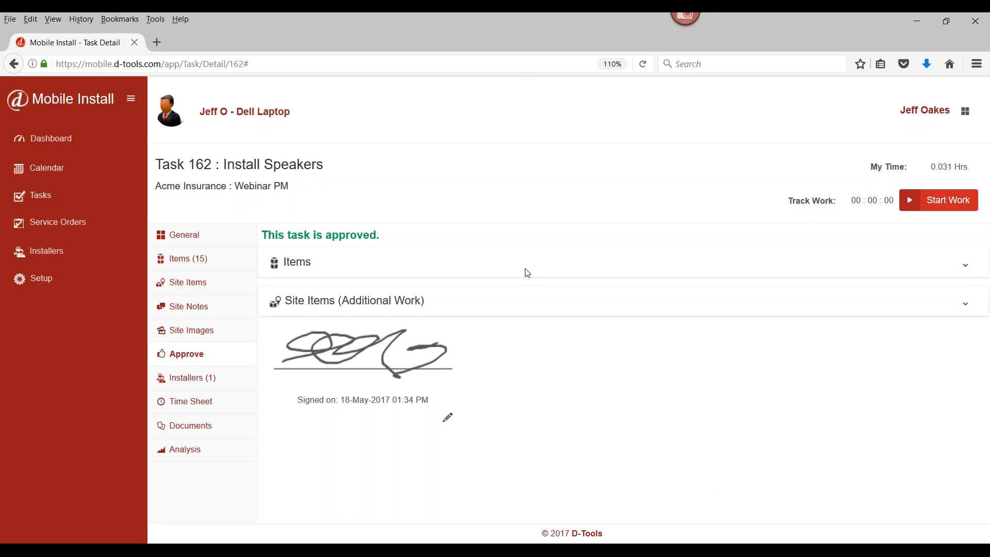
left_click(205, 402)
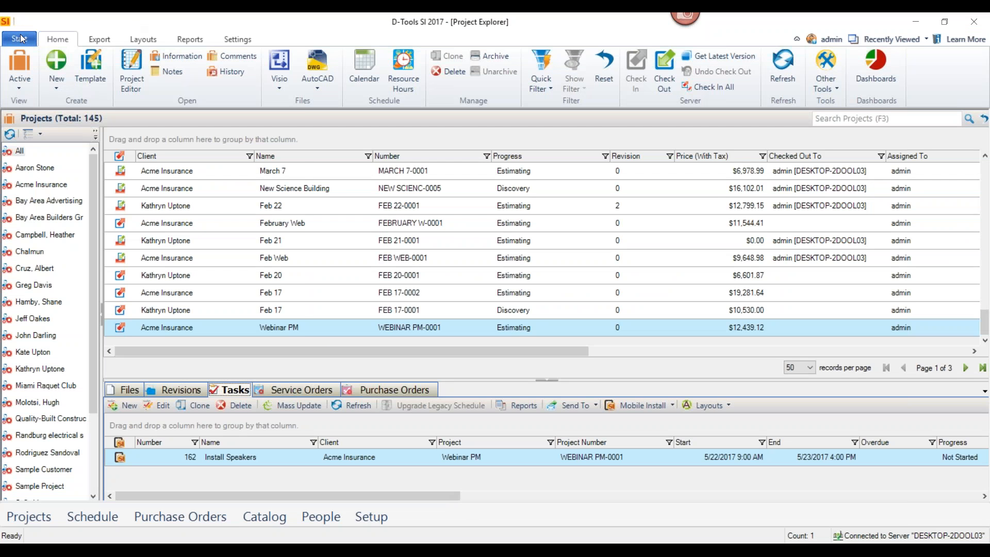
Switch to D-Tools SI, open Resource Hours, and look through the available reporting periods, keeping Last Year
left_click(19, 39)
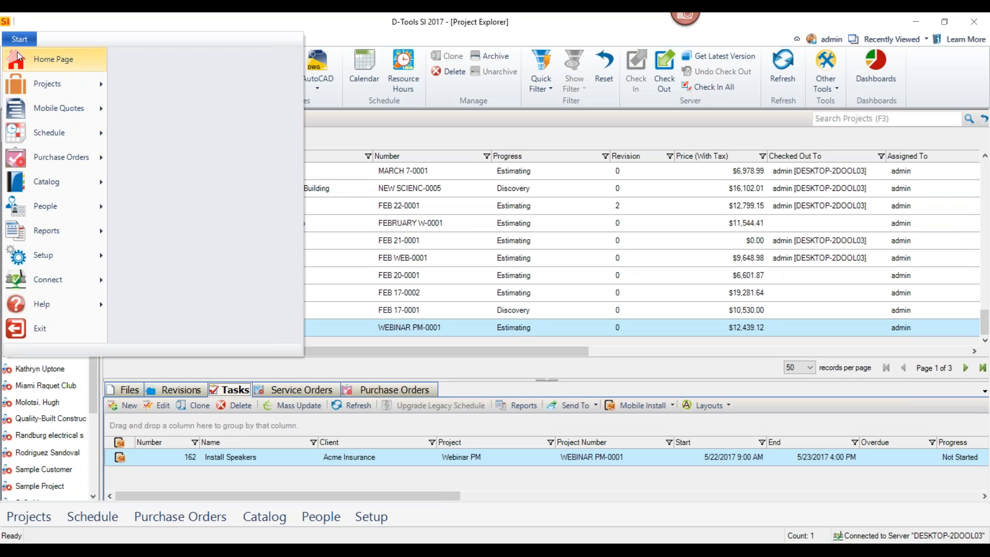
mouse_move(24, 131)
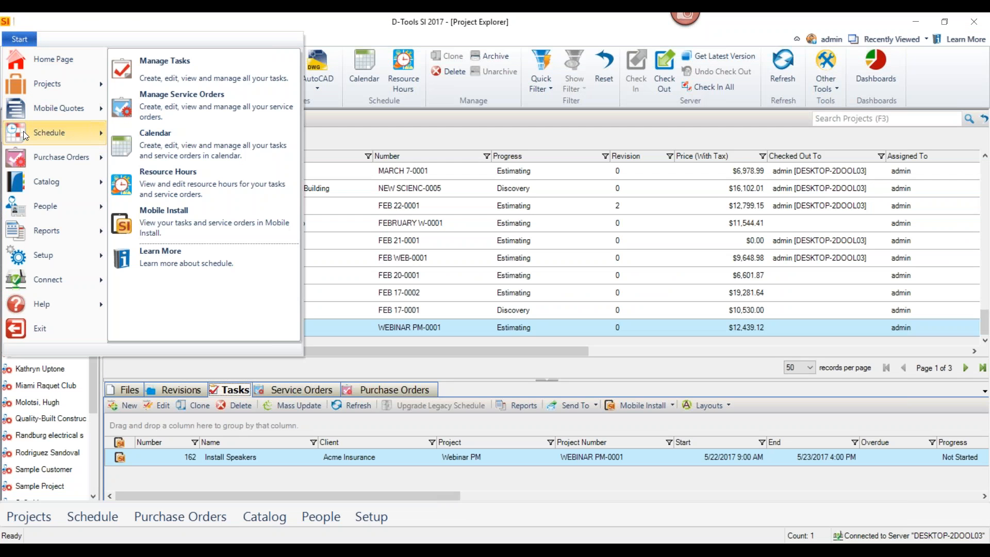
left_click(196, 175)
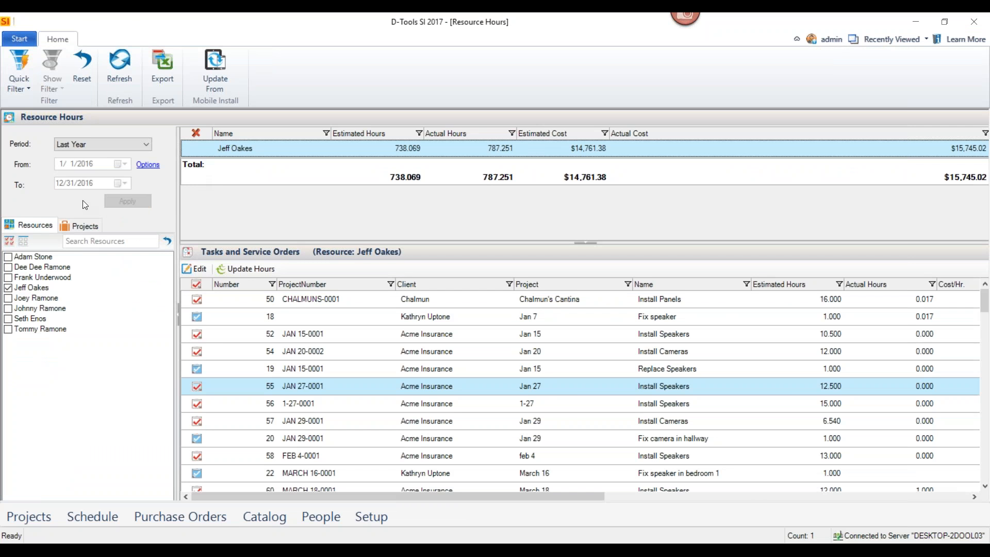
left_click(144, 145)
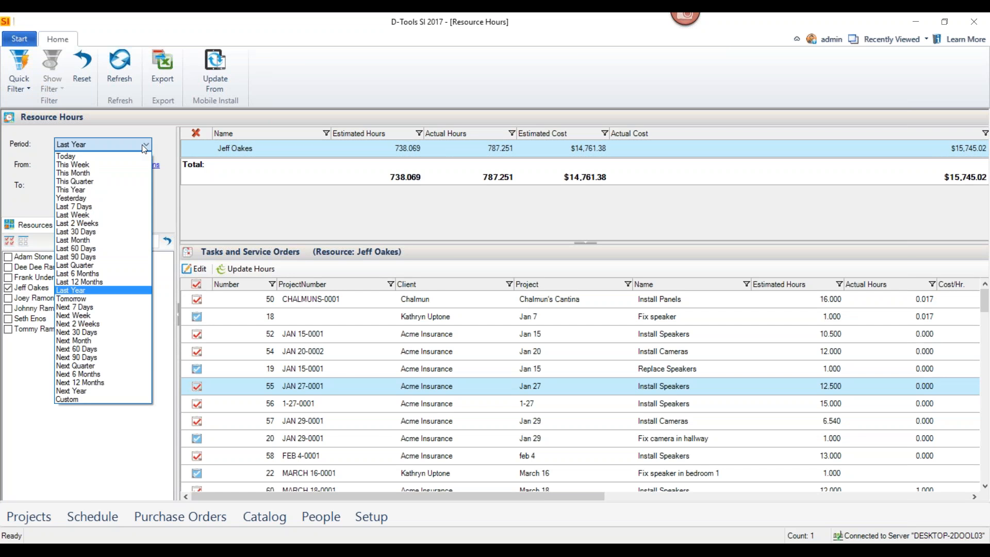
left_click(230, 208)
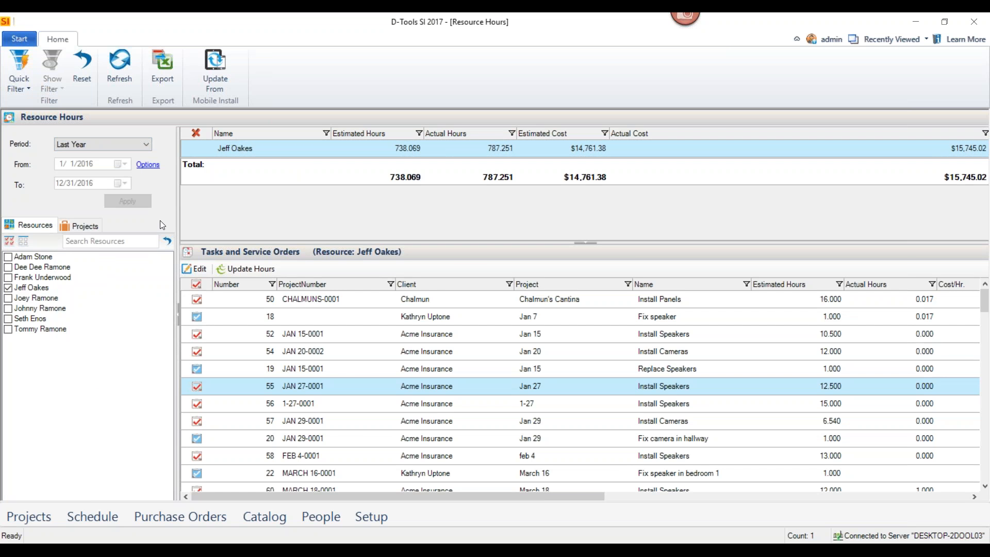
Include all resources in Resource Hours, examine the tasks of the resource with cost $14,761.38, and show the project list
left_click(9, 241)
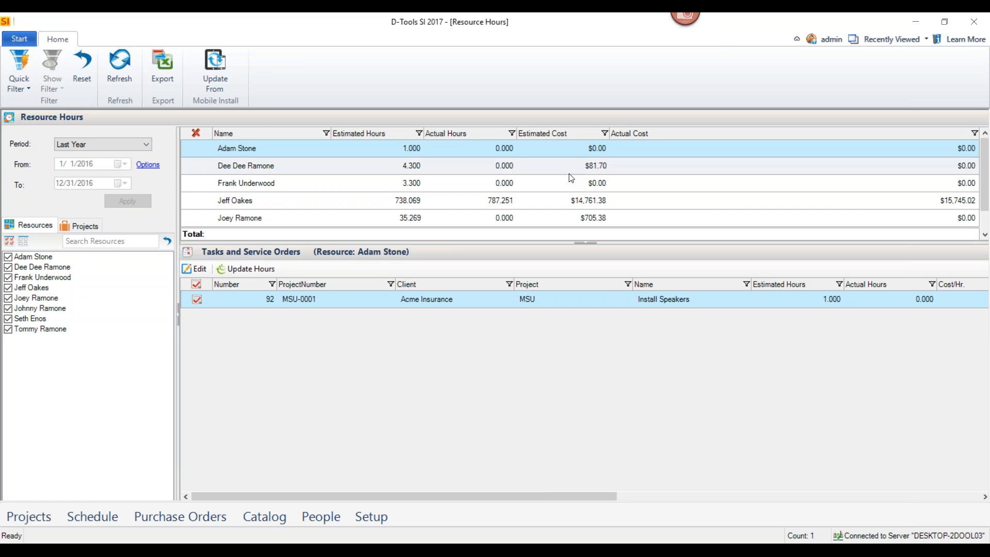
left_click(356, 200)
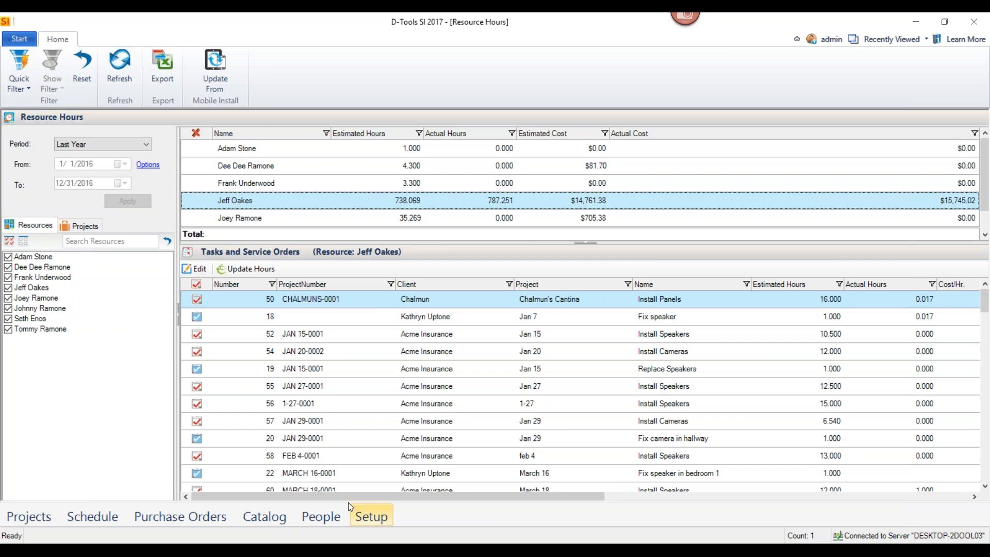
left_click_drag(328, 498, 267, 487)
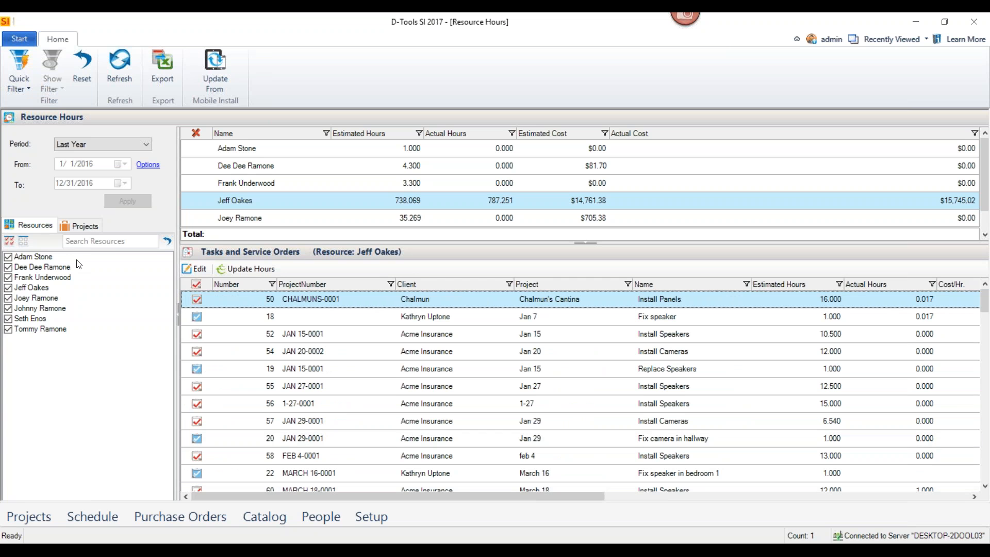
left_click(93, 225)
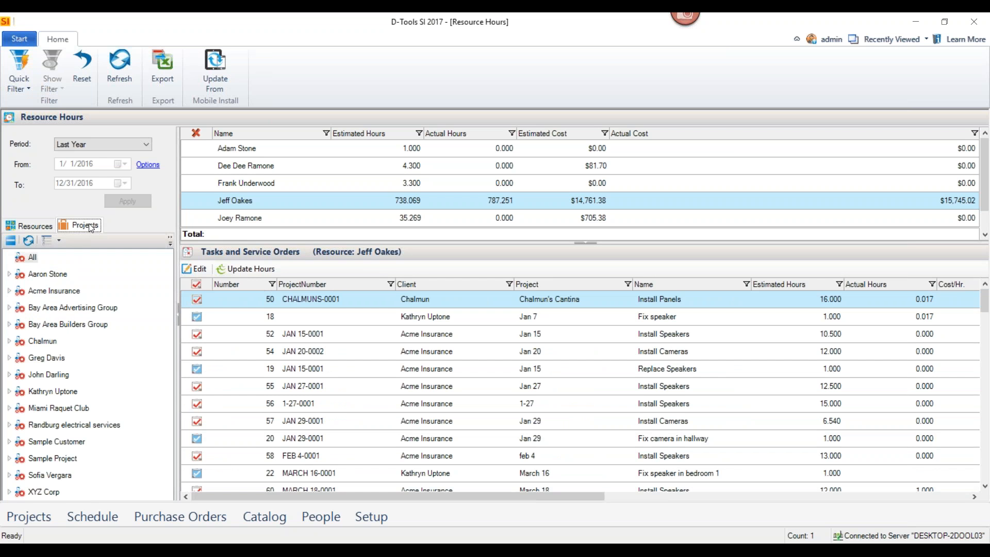
Open the schedule calendar and show the speaker task's resource and the one listed just above it instead of Unassigned
left_click(21, 43)
mouse_move(32, 135)
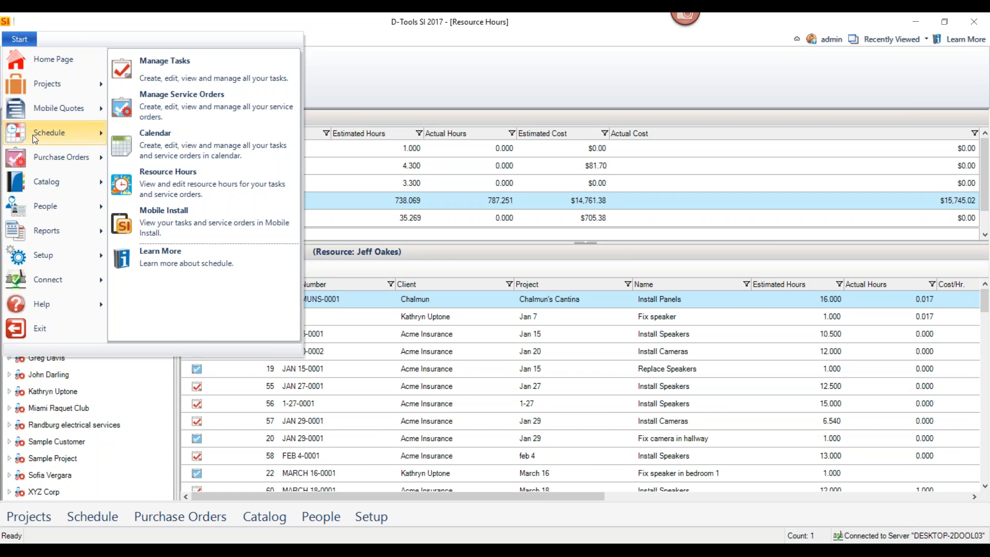
left_click(185, 141)
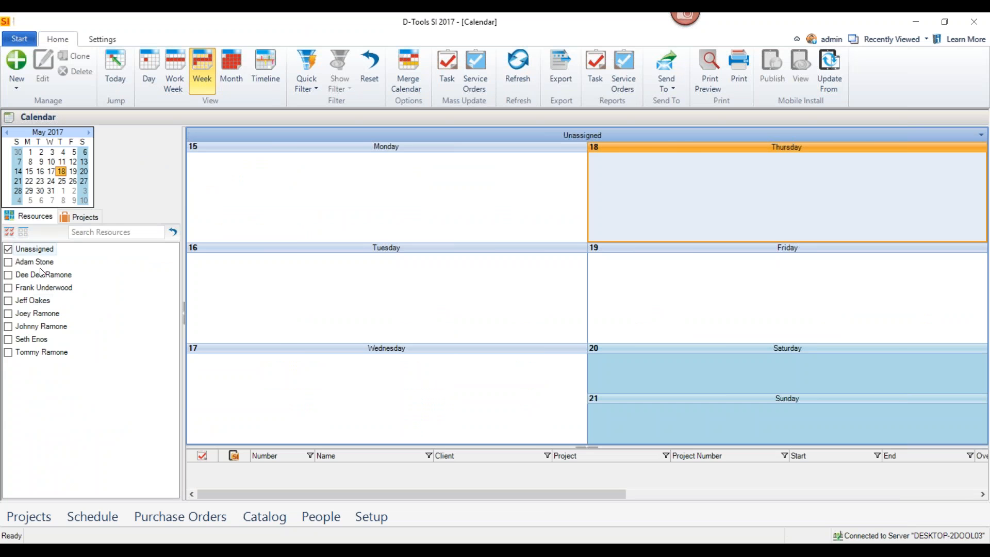
left_click(9, 287)
left_click(8, 248)
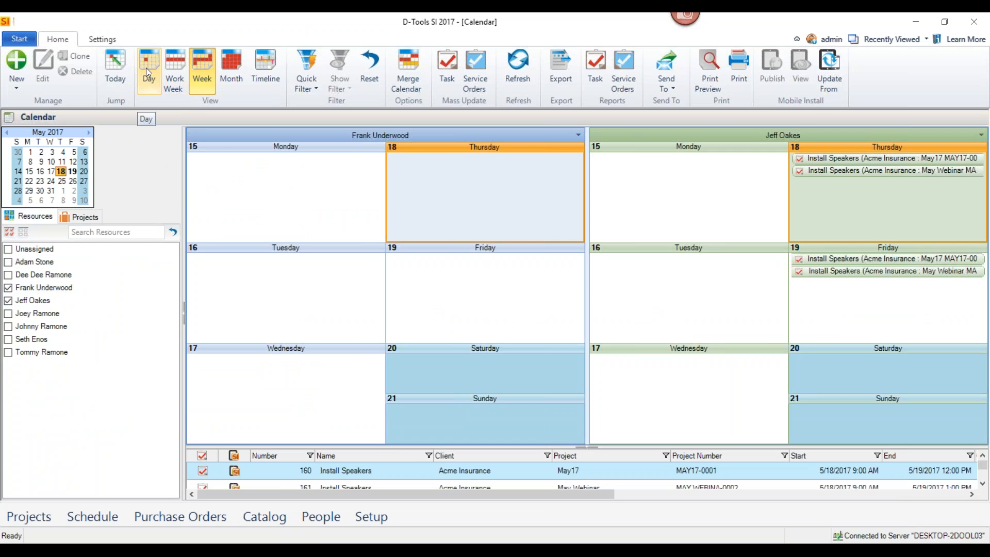
View the resource calendars by day and work week, ending in the Month view
left_click(147, 70)
left_click(175, 73)
left_click(230, 78)
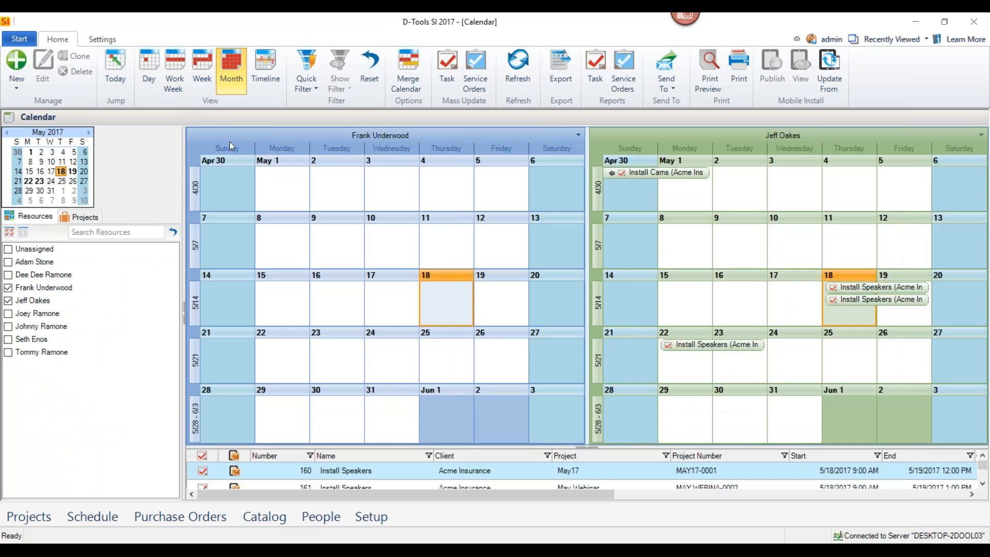
View the two selected resources' schedules in the Timeline view, ending back in the Month view
left_click(265, 69)
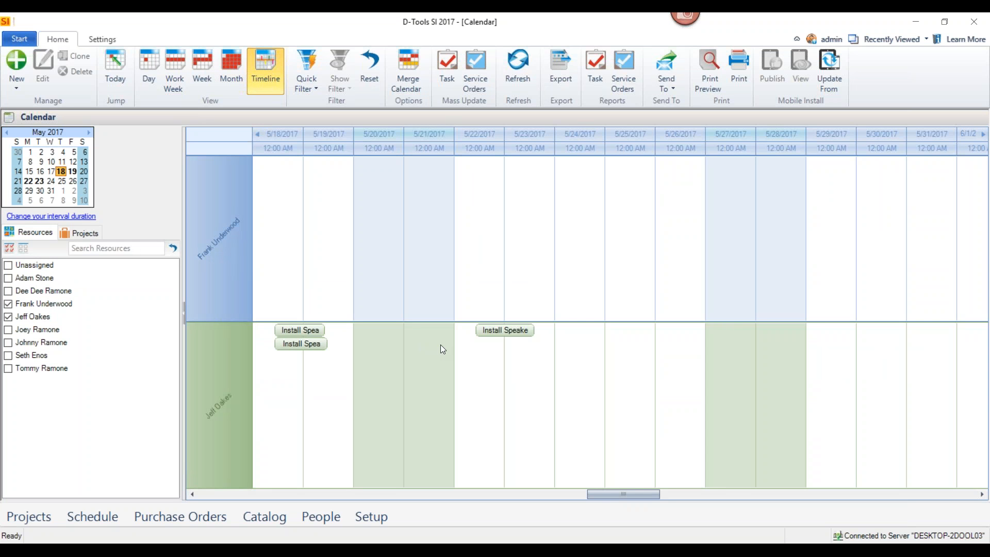
left_click(238, 78)
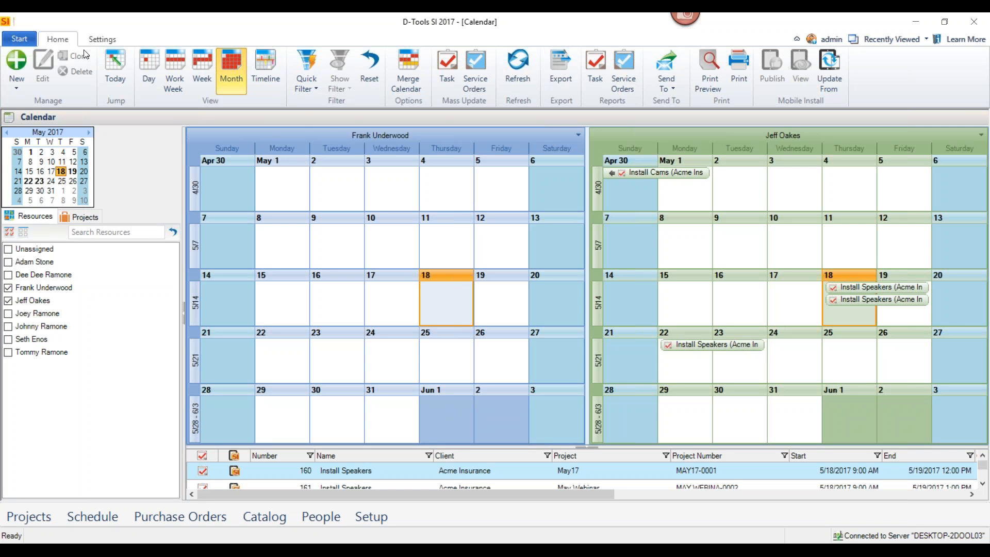
Return from the calendar to the home page and open the dashboards, showing Product Usage by product
left_click(20, 41)
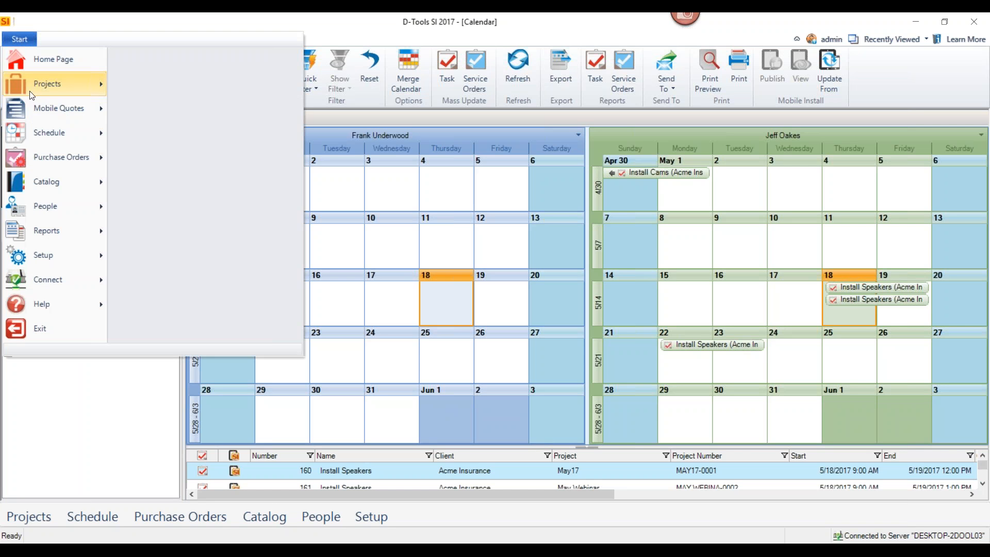
left_click(37, 59)
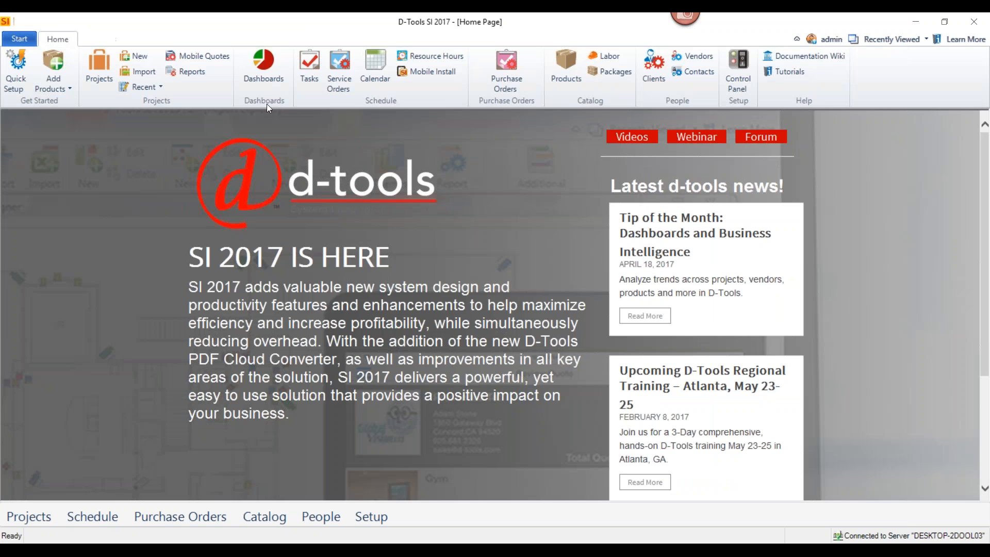
left_click(264, 76)
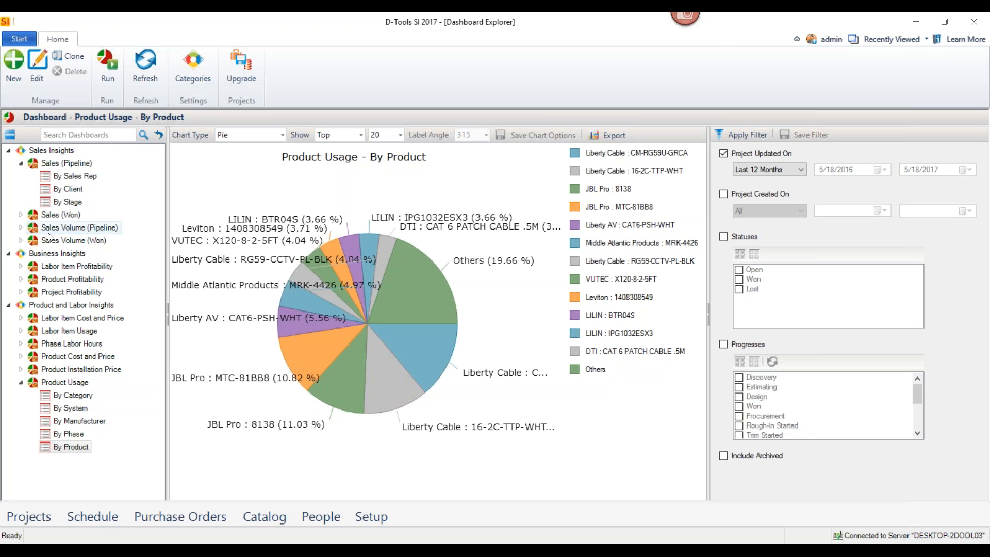
View the Product Usage by product dashboard as a column chart and a table, ending on Column, and return to the home page
mouse_move(348, 254)
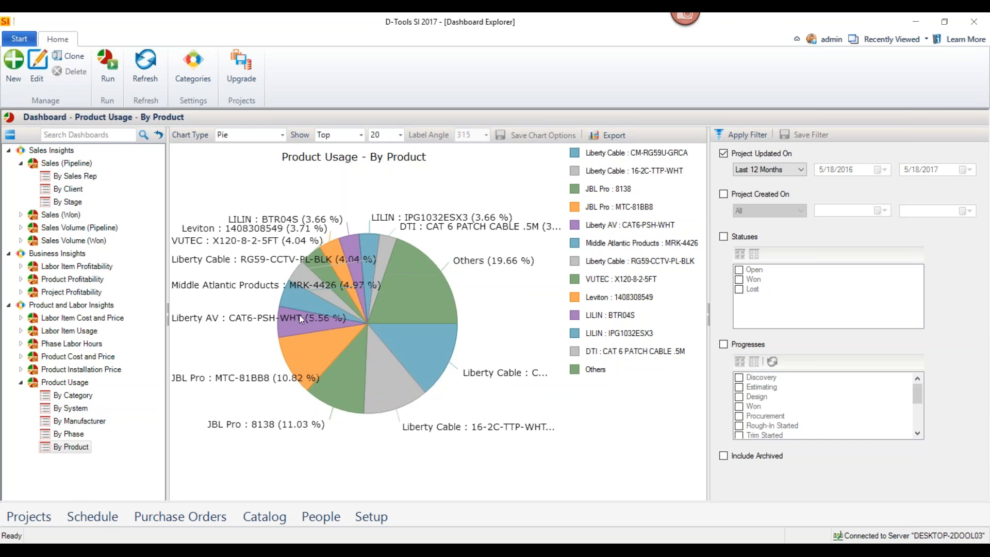
left_click(283, 135)
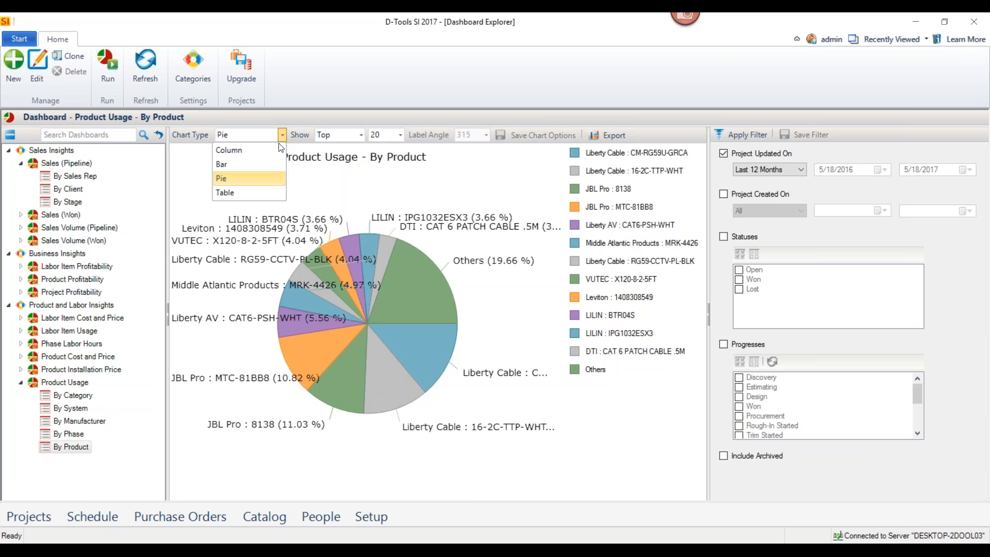
left_click(271, 156)
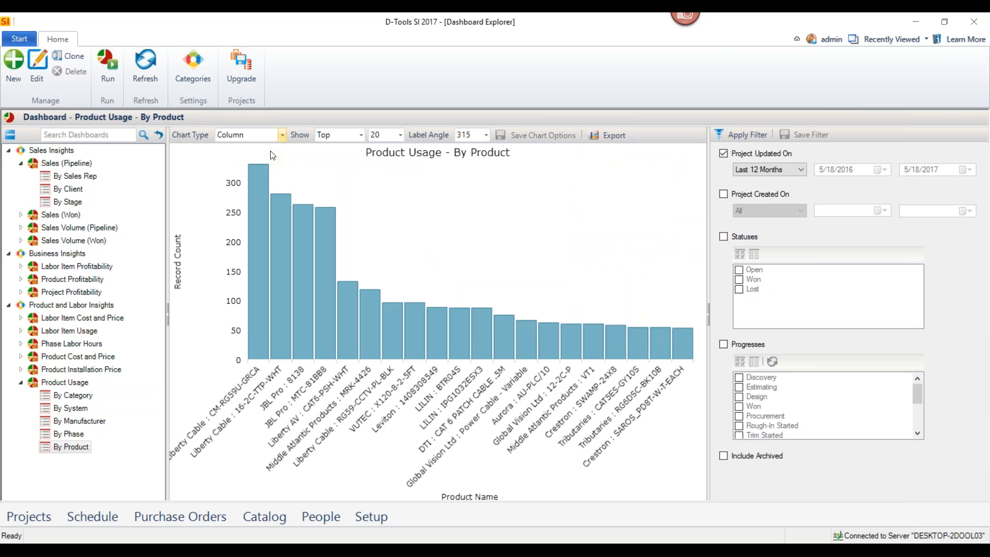
left_click(282, 135)
left_click(273, 188)
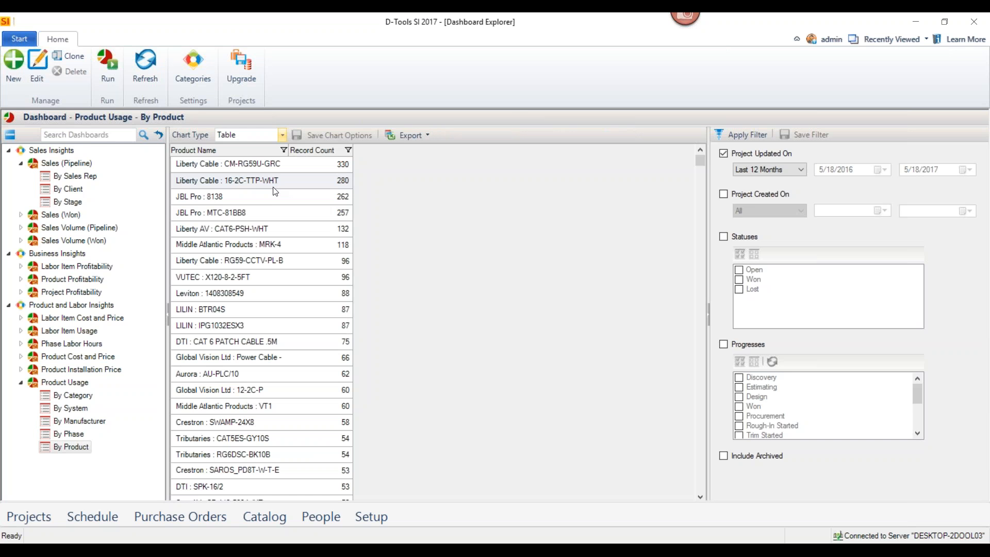
left_click(281, 136)
left_click(274, 155)
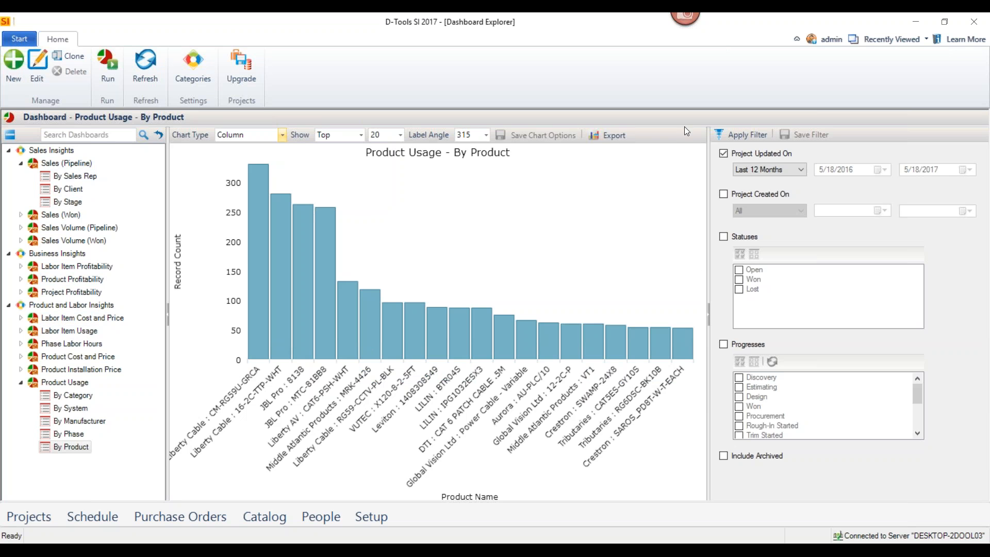
left_click(18, 40)
left_click(41, 57)
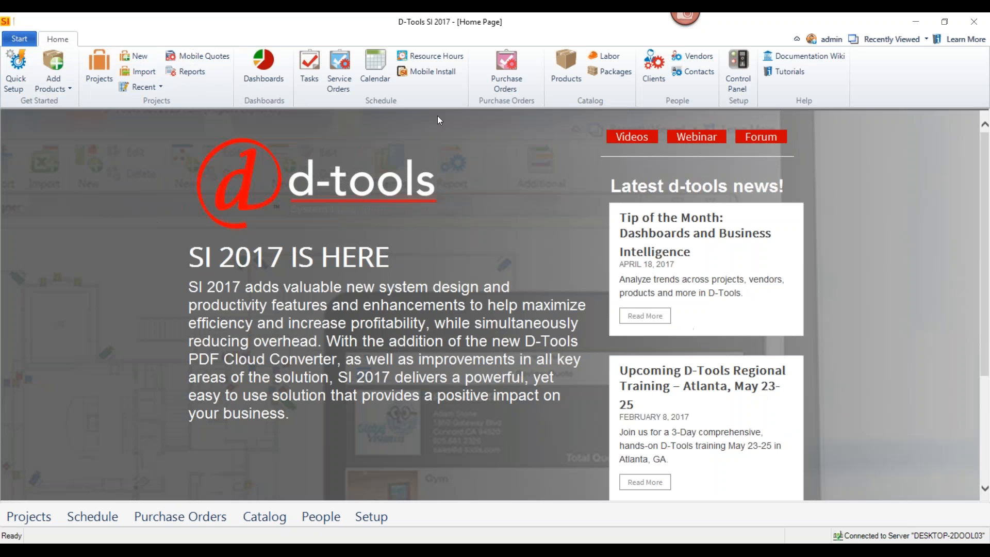